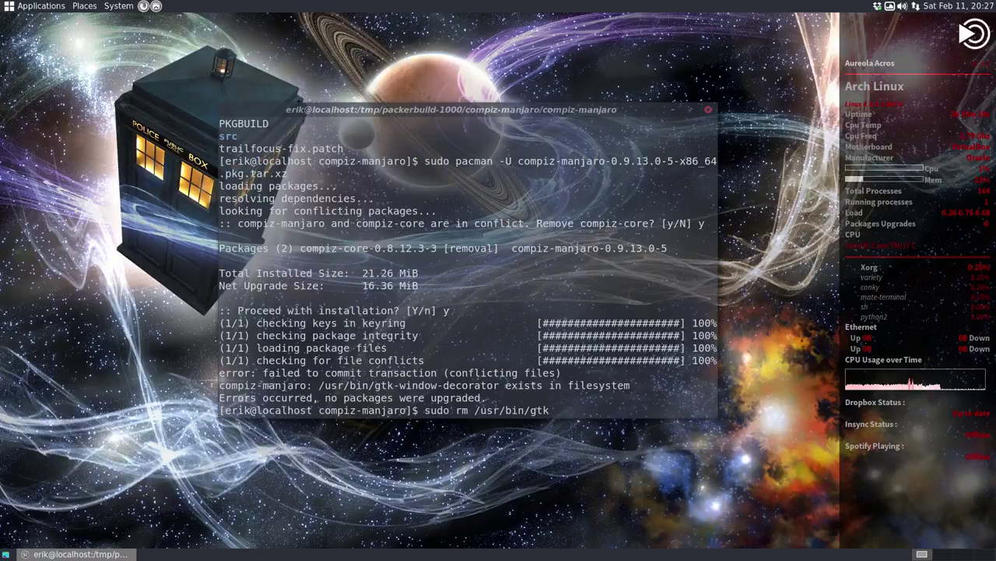
Remove the conflicting file /usr/bin/gtk-window-decorator with root privileges
type("-wind")
key("Tab")
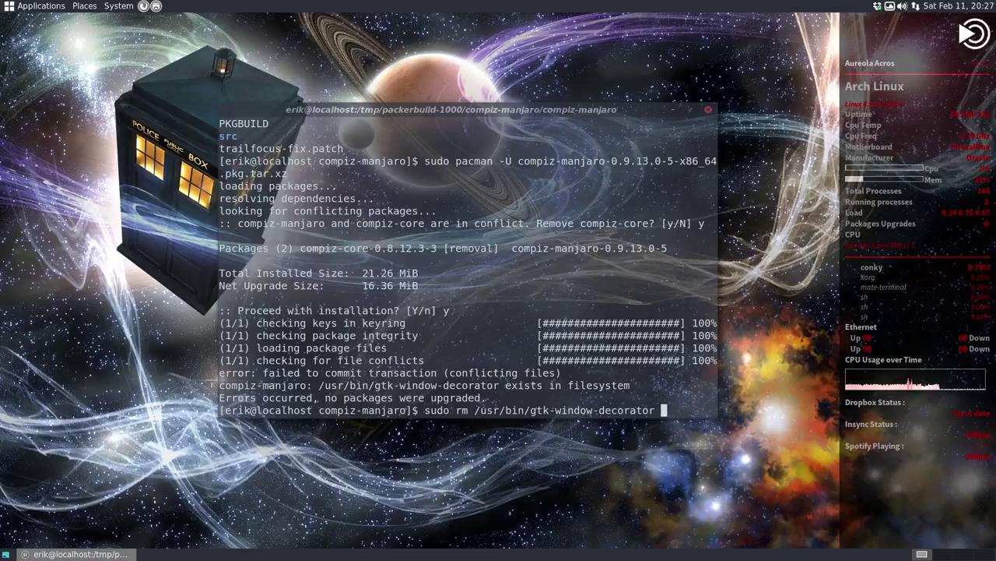
key("Return")
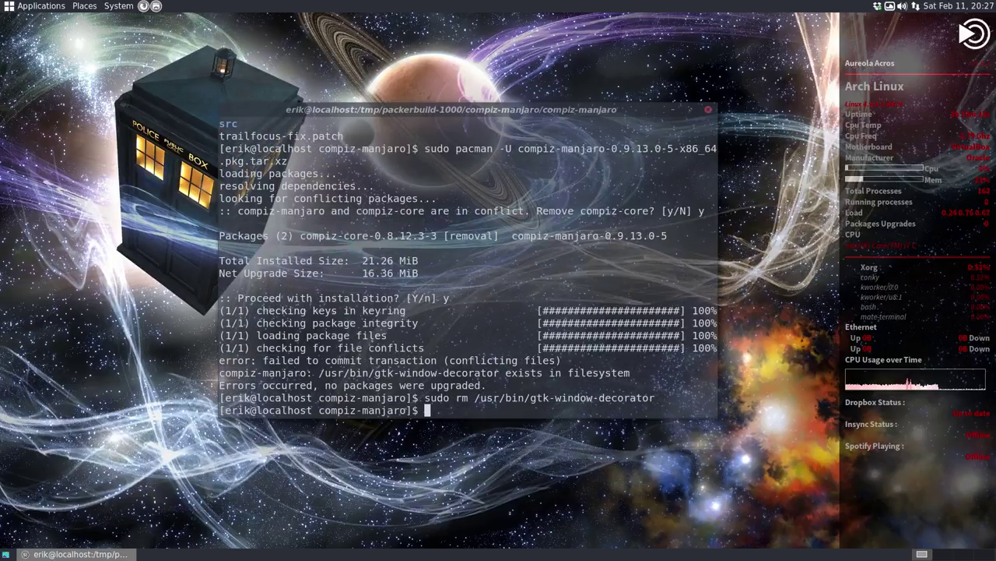
Rerun the pacman installation of the local compiz-manjaro-0.9.13.0-5 package, accepting the removal of compiz-core and the installation
key("Up")
key("Up")
key("Return")
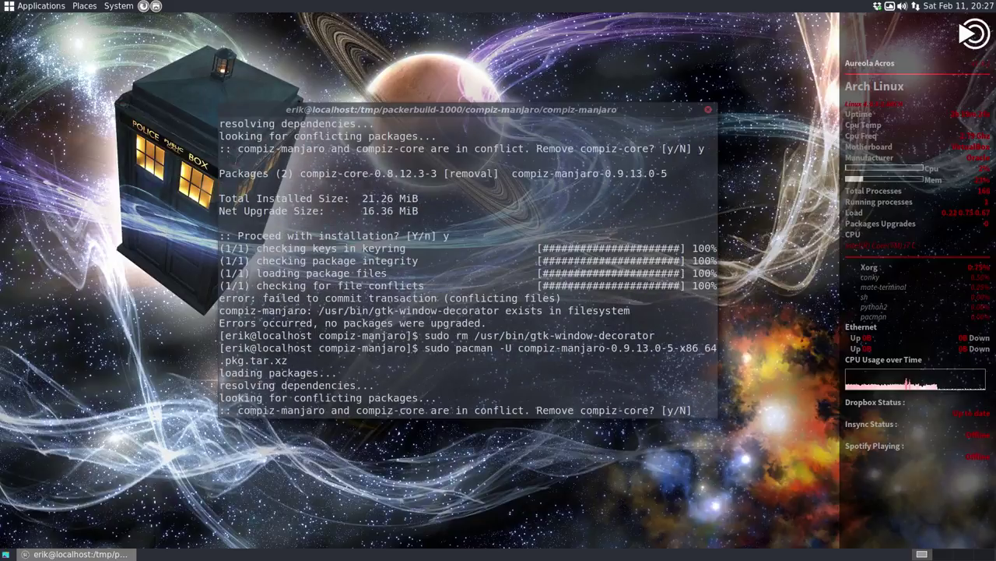
type("y")
key("Return")
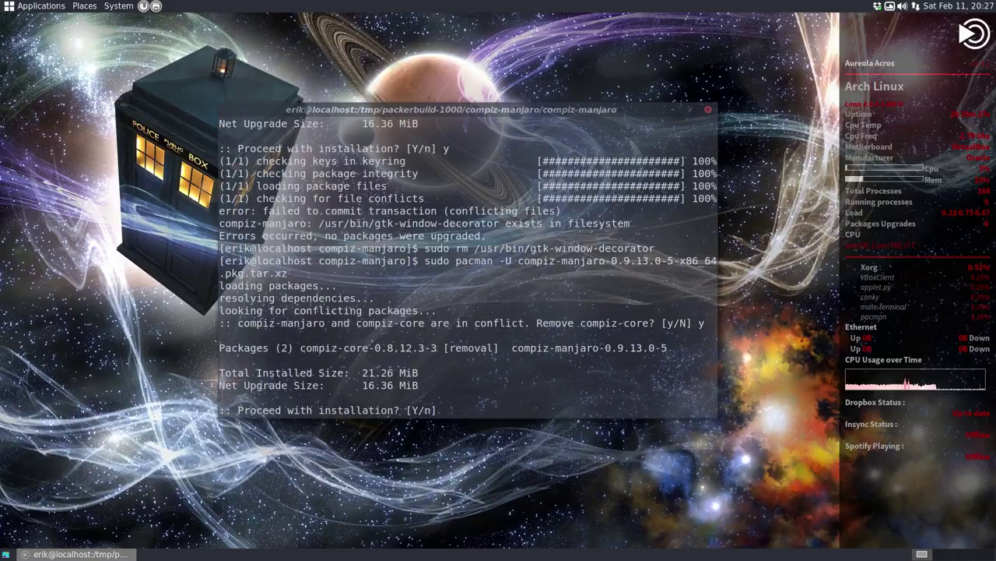
type("y")
key("Return")
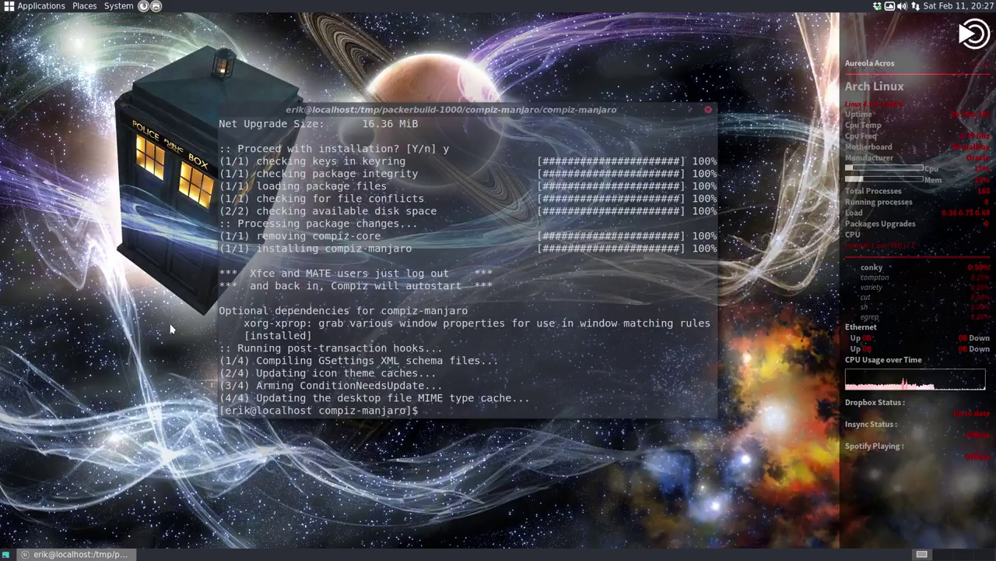
Close the terminal and restart the system
left_click(707, 109)
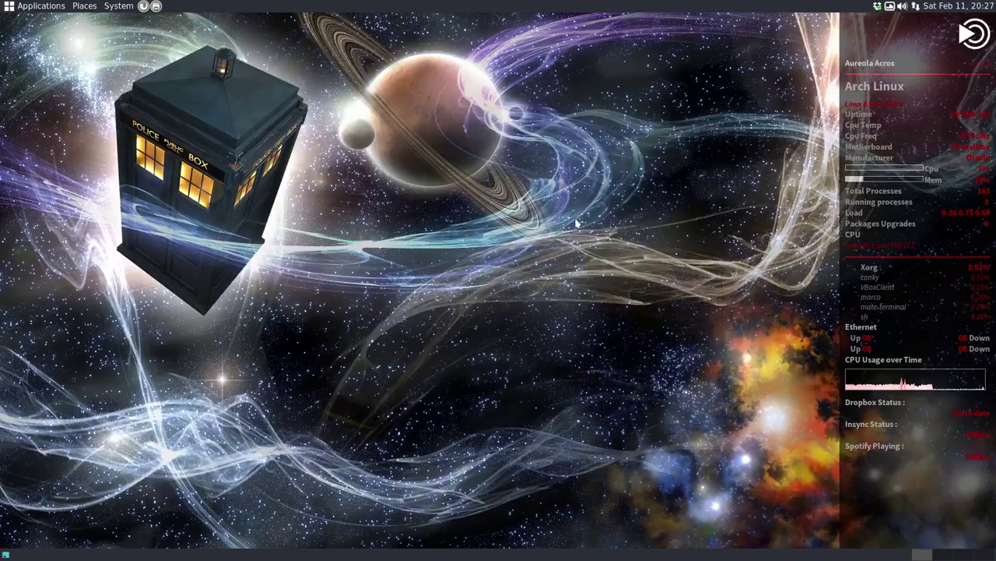
left_click(119, 7)
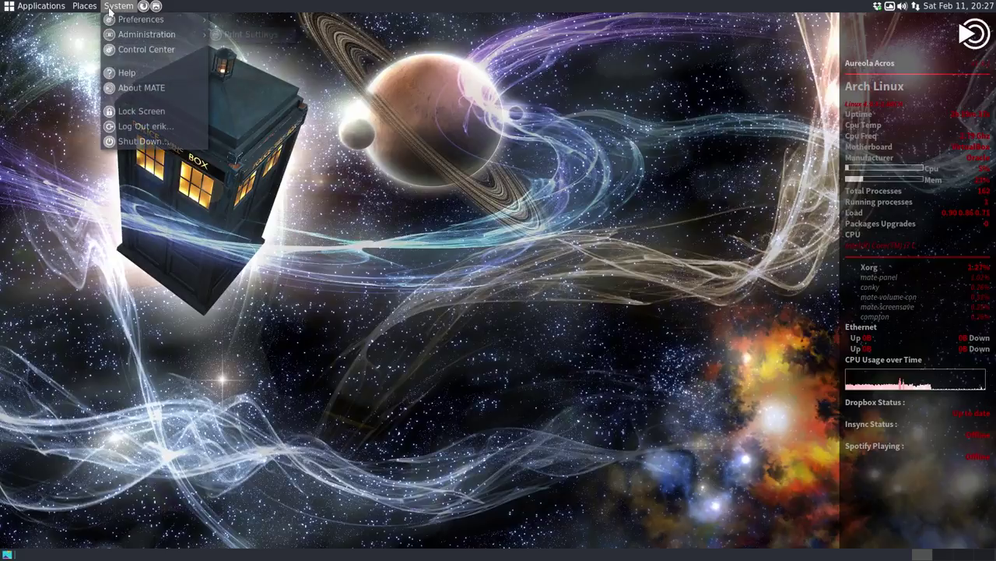
left_click(132, 141)
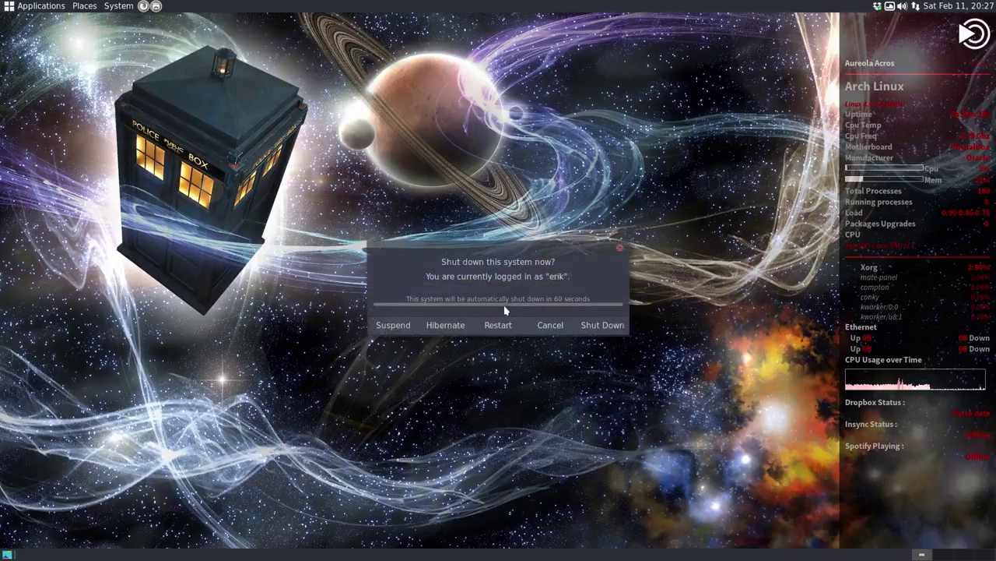
left_click(498, 325)
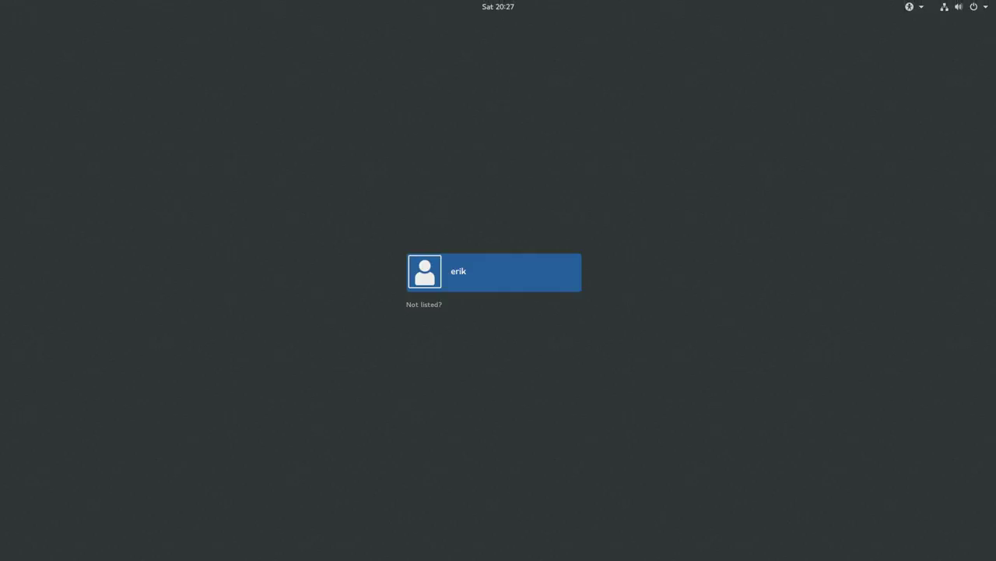
Sign in to the MATE session with the listed account by entering the account password
key("Return")
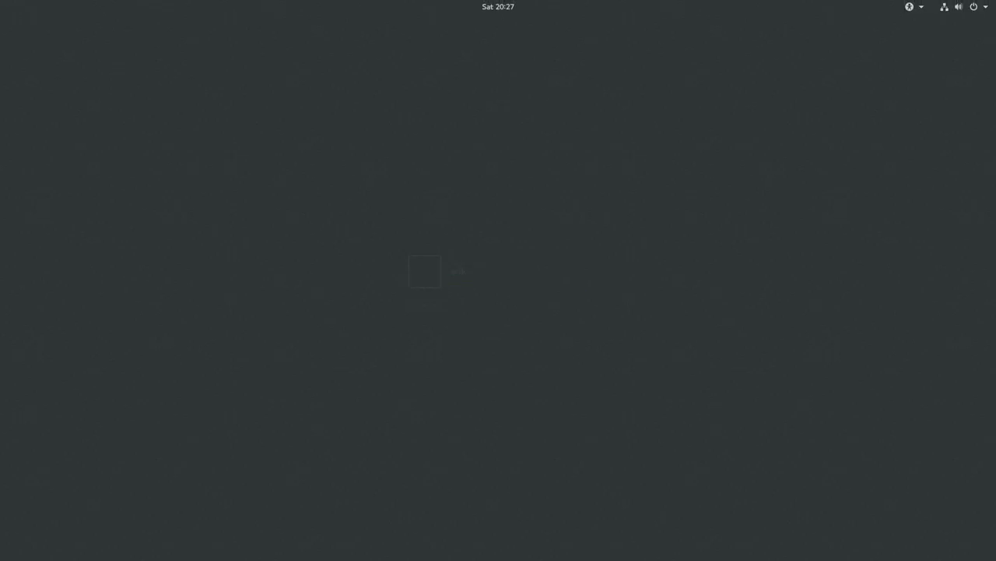
left_click(537, 333)
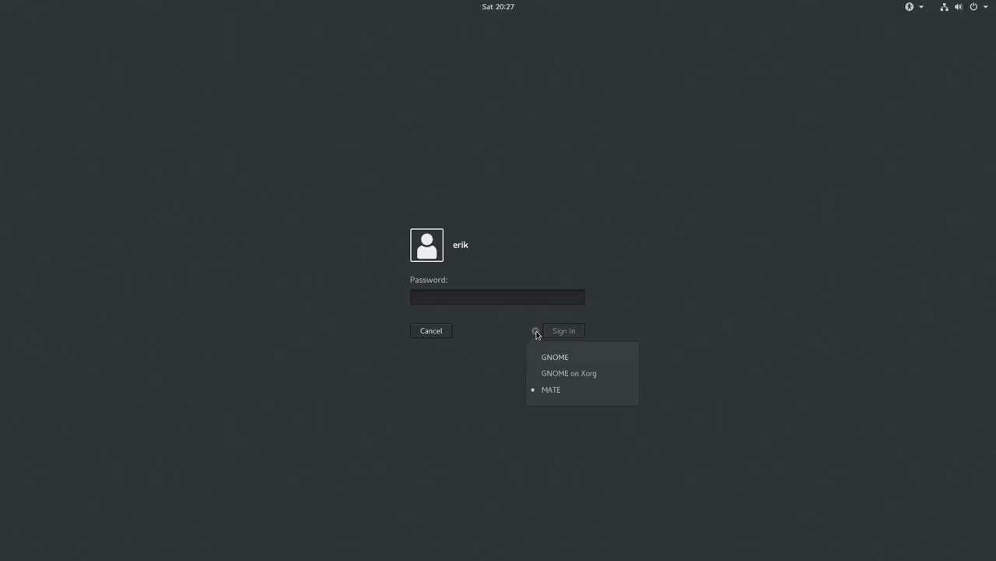
key("Escape")
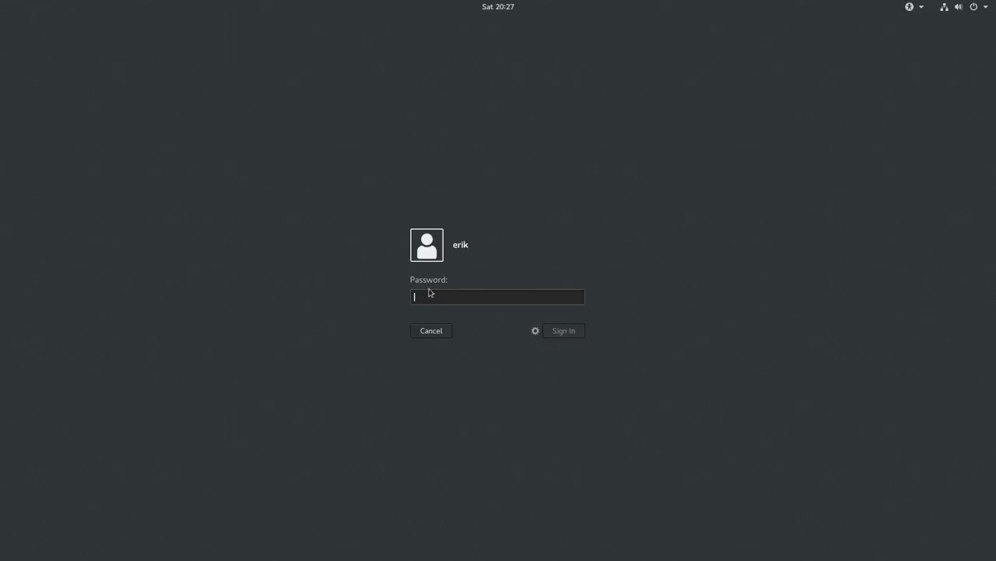
type("*****")
key("Return")
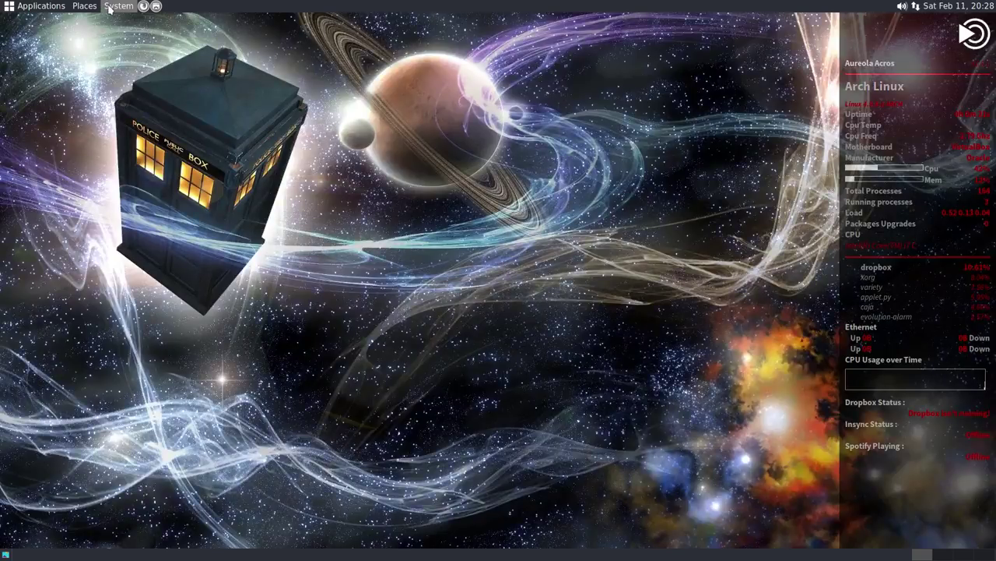
Open CompizConfig Settings Manager from the Look and Feel preferences
left_click(110, 8)
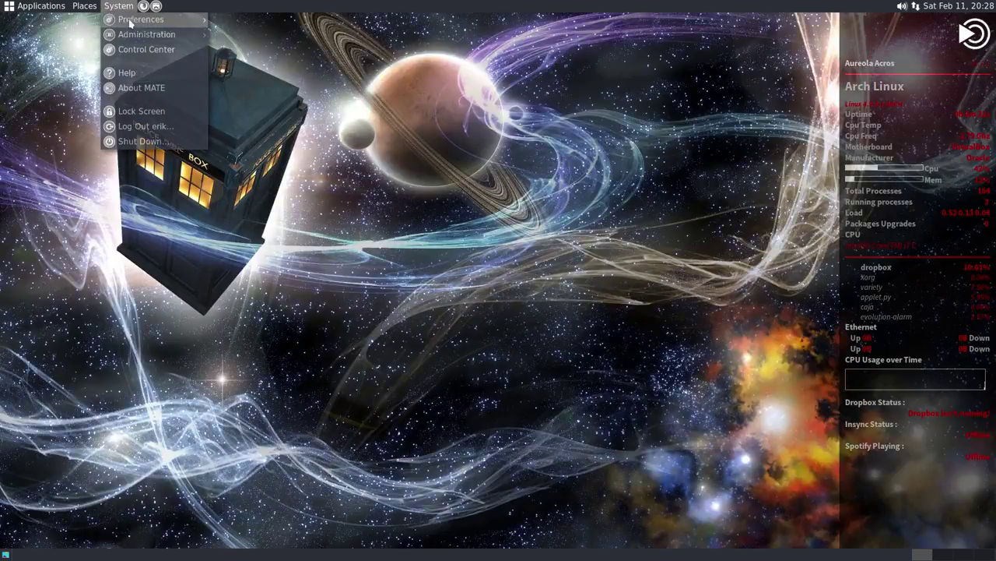
mouse_move(156, 19)
mouse_move(249, 48)
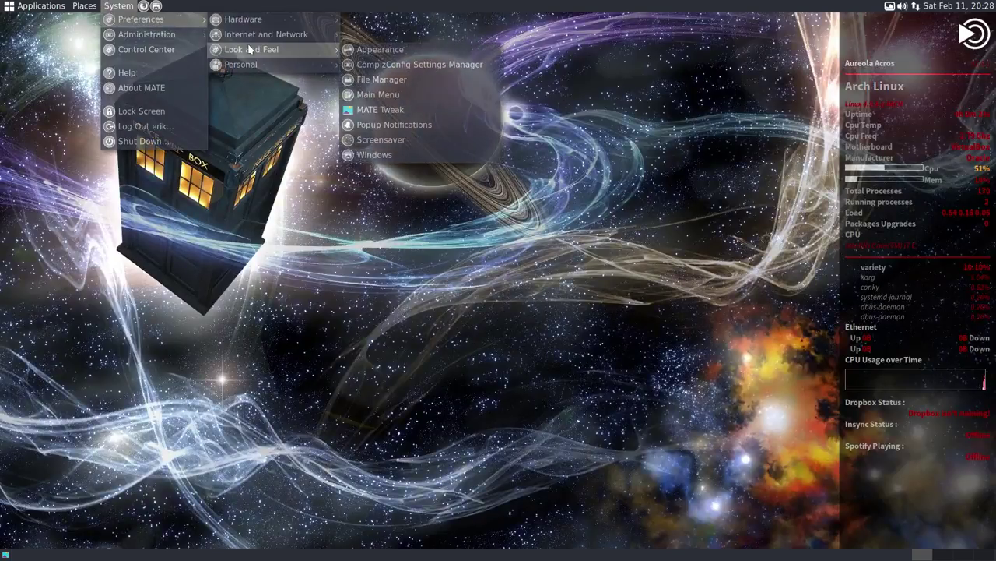
left_click(401, 64)
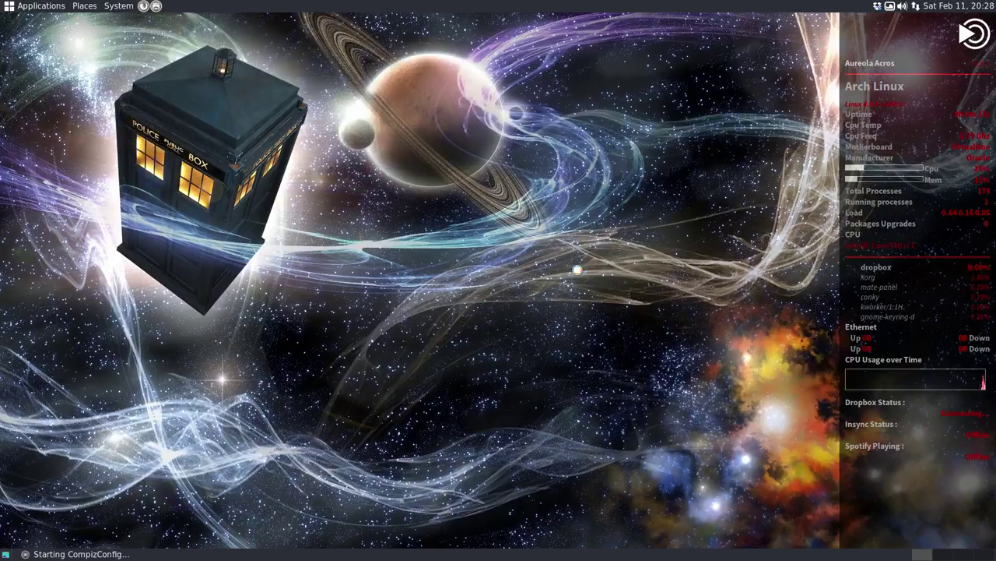
Open MATE Tweak from the Look and Feel preferences and show its Windows settings
left_click(119, 6)
mouse_move(180, 39)
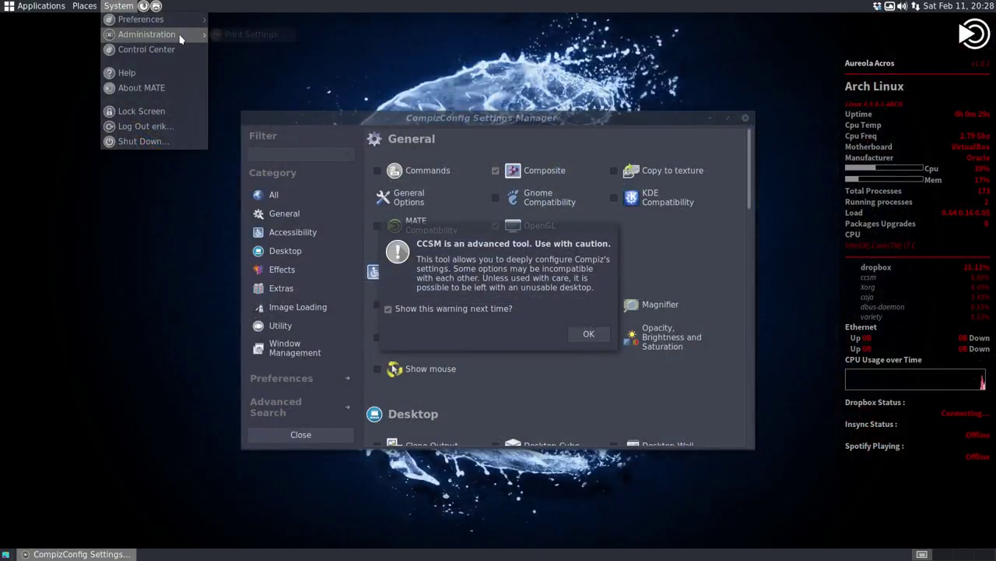
mouse_move(187, 19)
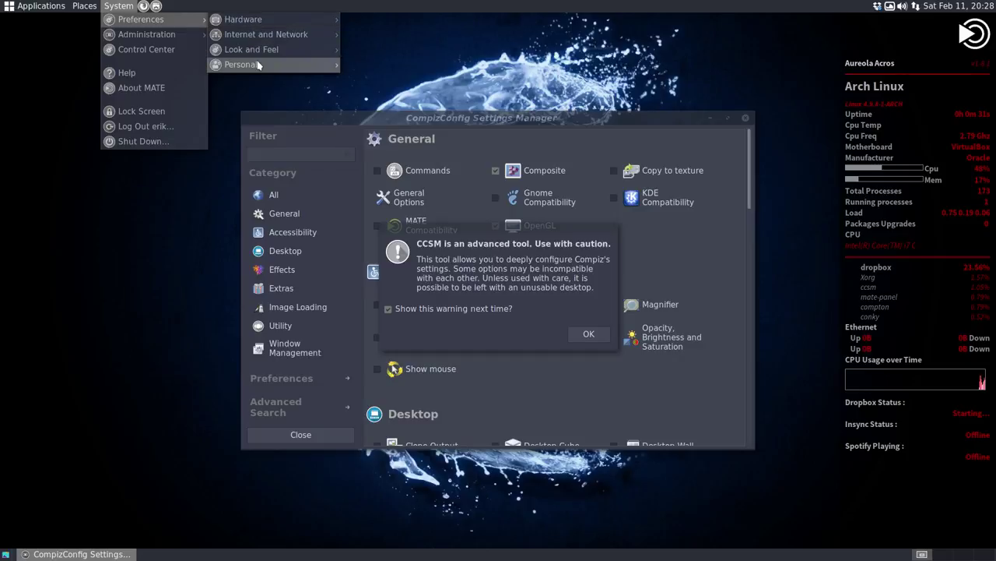
mouse_move(260, 65)
mouse_move(333, 49)
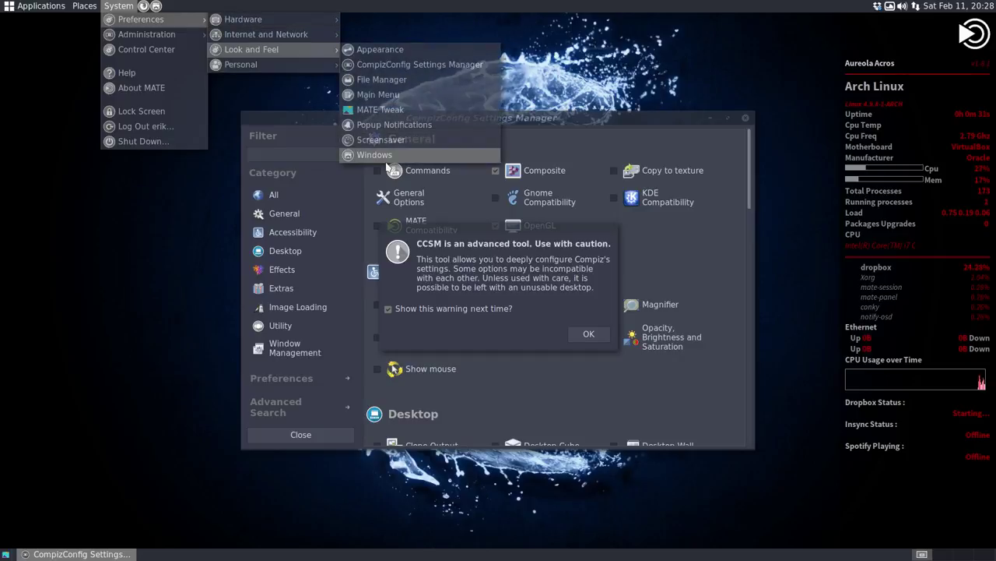
left_click(397, 110)
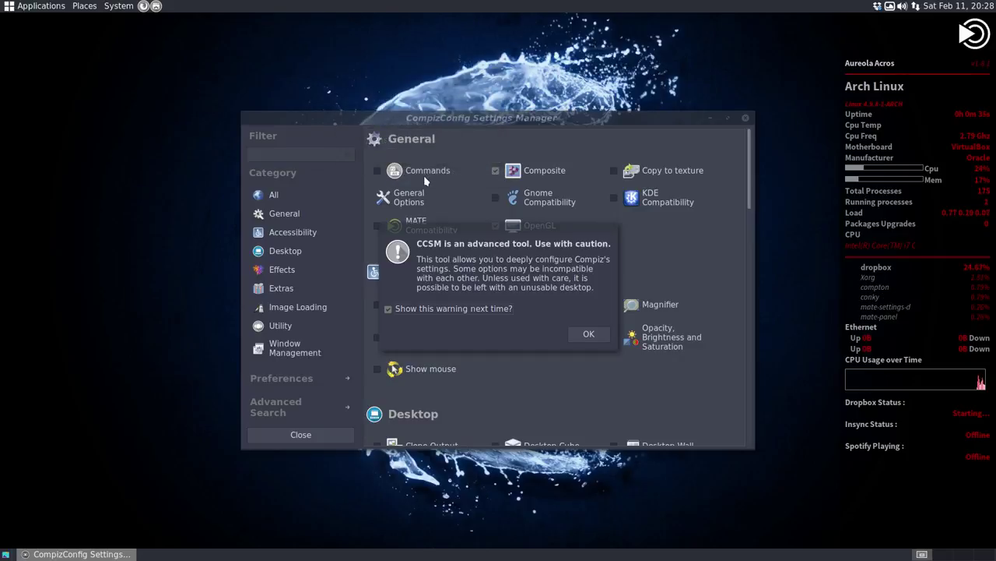
left_click(370, 273)
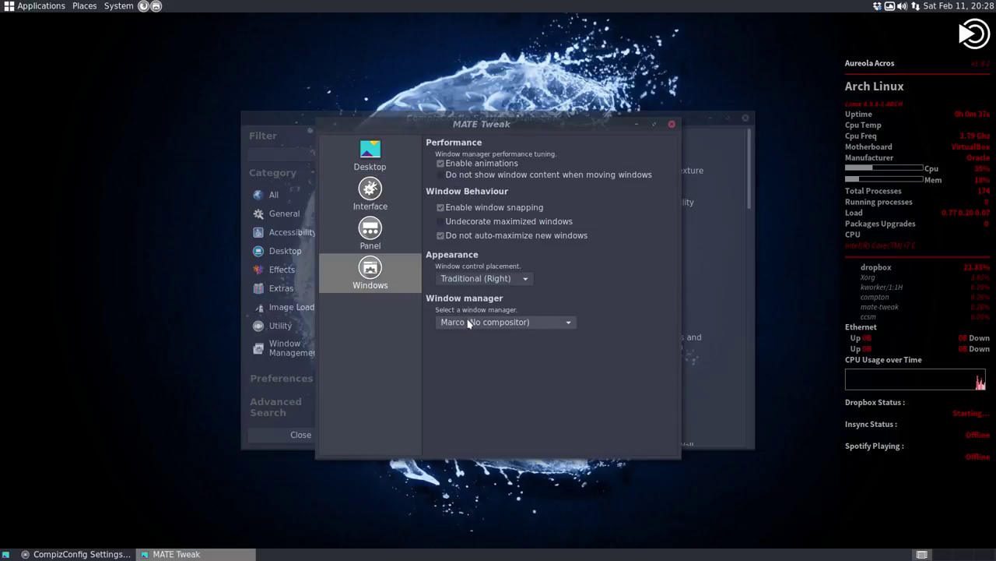
Set the window manager to Metacity (Software compositor) and move the MATE Tweak window off the CompizConfig Settings Manager window
left_click(470, 323)
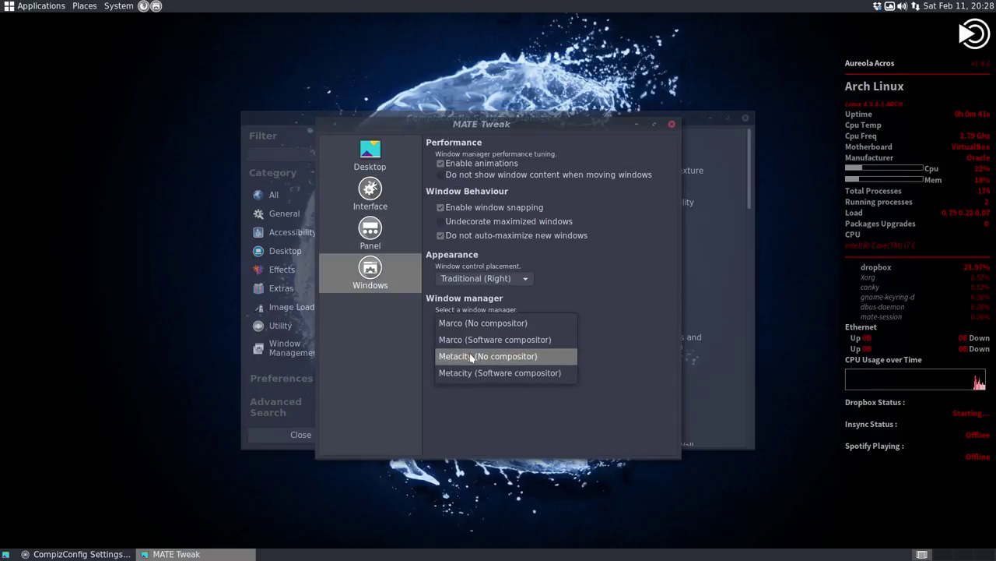
left_click(518, 373)
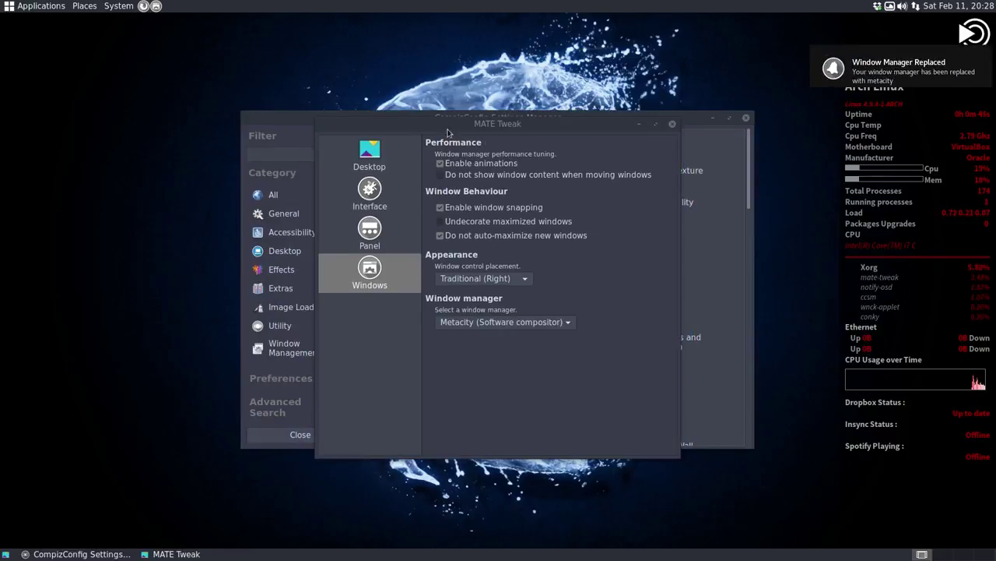
left_click_drag(450, 118, 206, 33)
Switch the window manager in MATE Tweak to Metacity (No compositor)
left_click(247, 235)
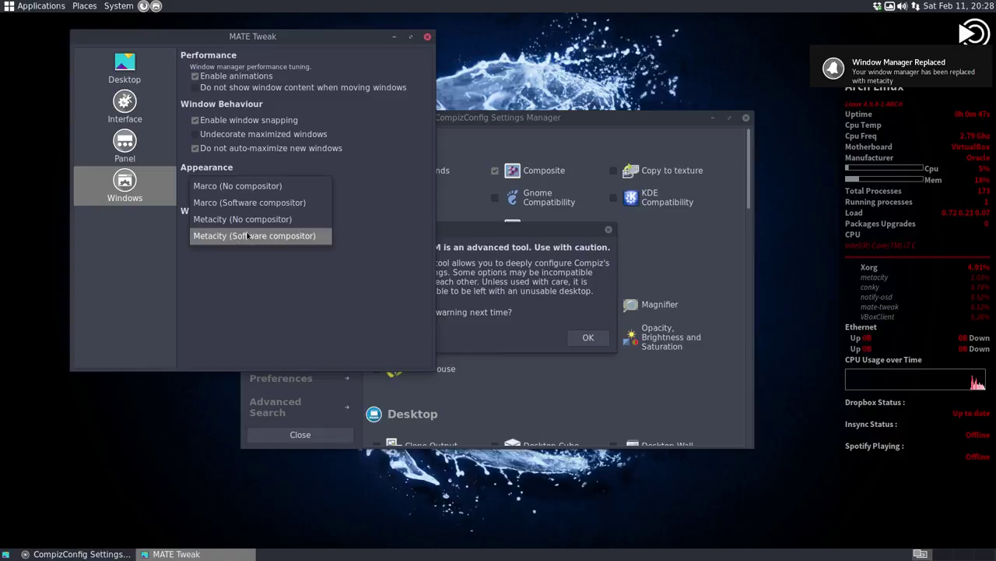
left_click(242, 219)
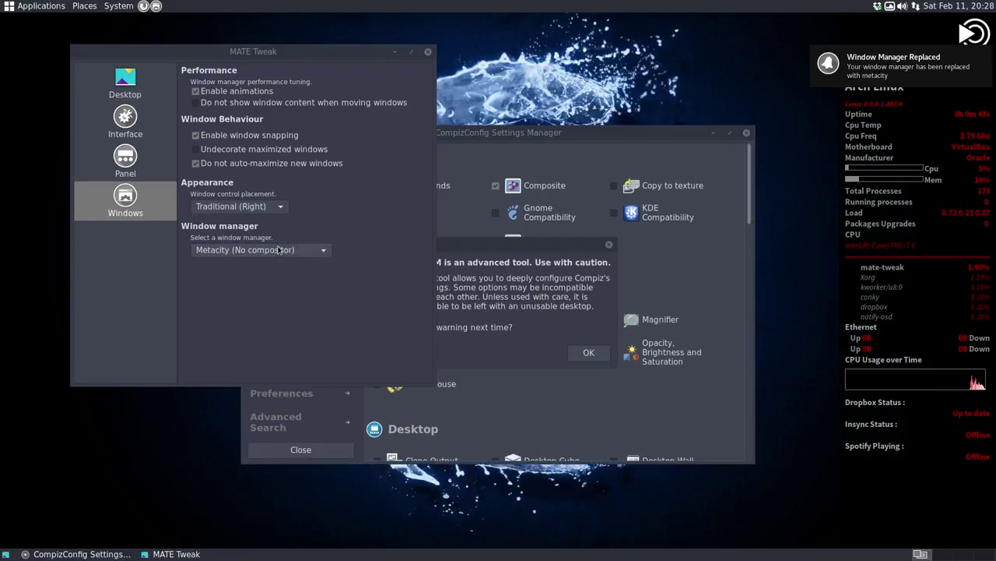
Open Variety's wallpaper selector and set the plain green image with the small red object as the wallpaper
left_click(891, 8)
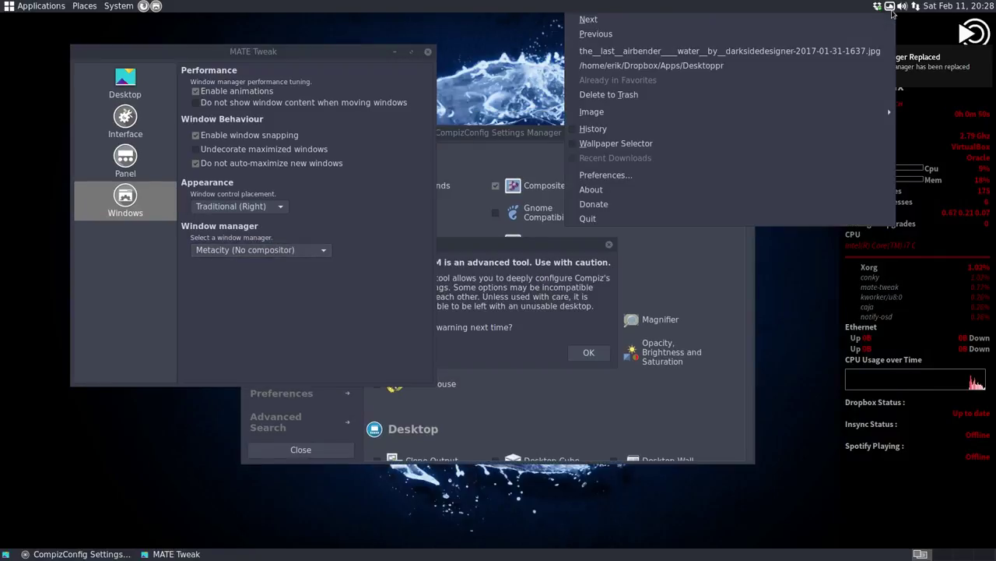
left_click(687, 145)
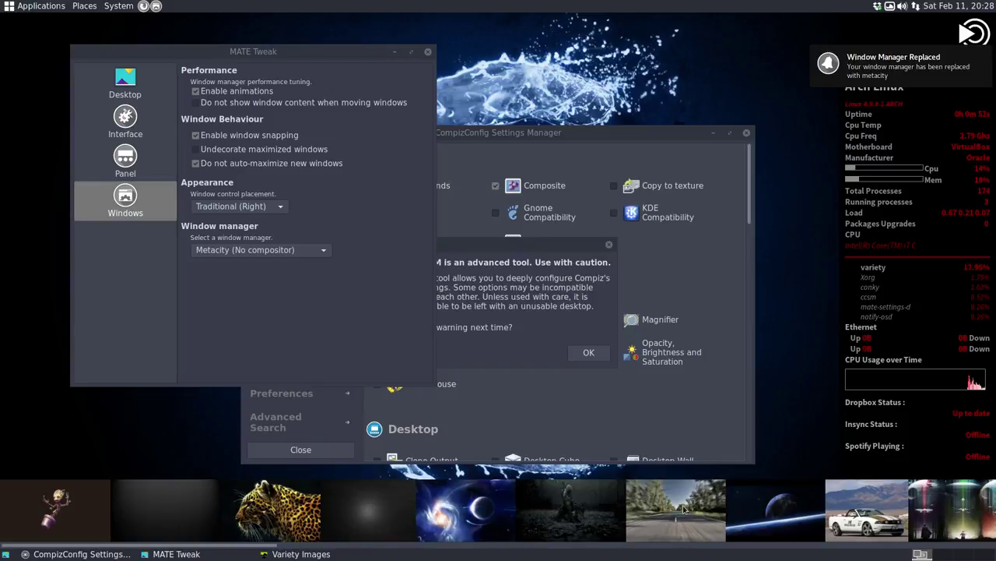
scroll(684, 508, "down", 10)
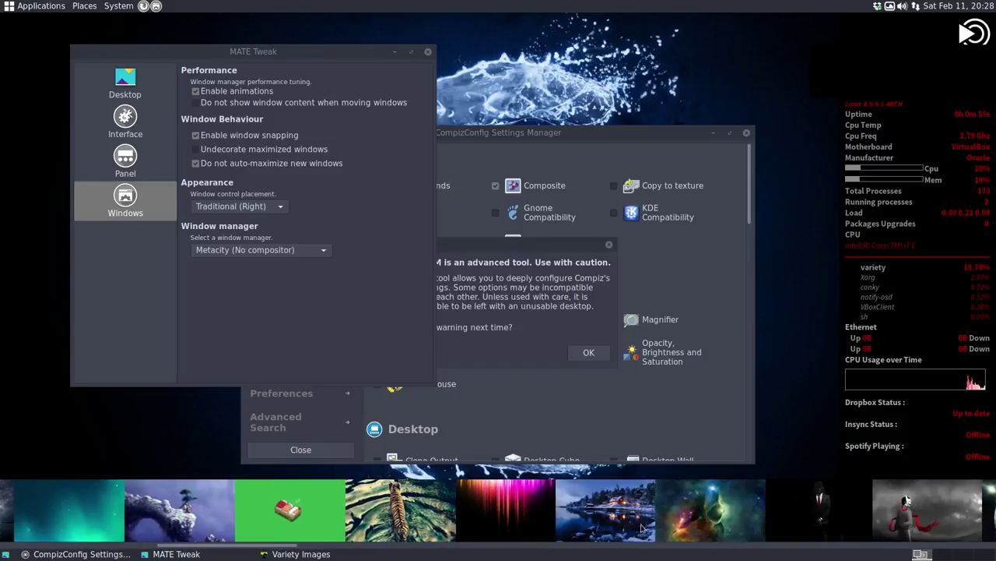
left_click(291, 523)
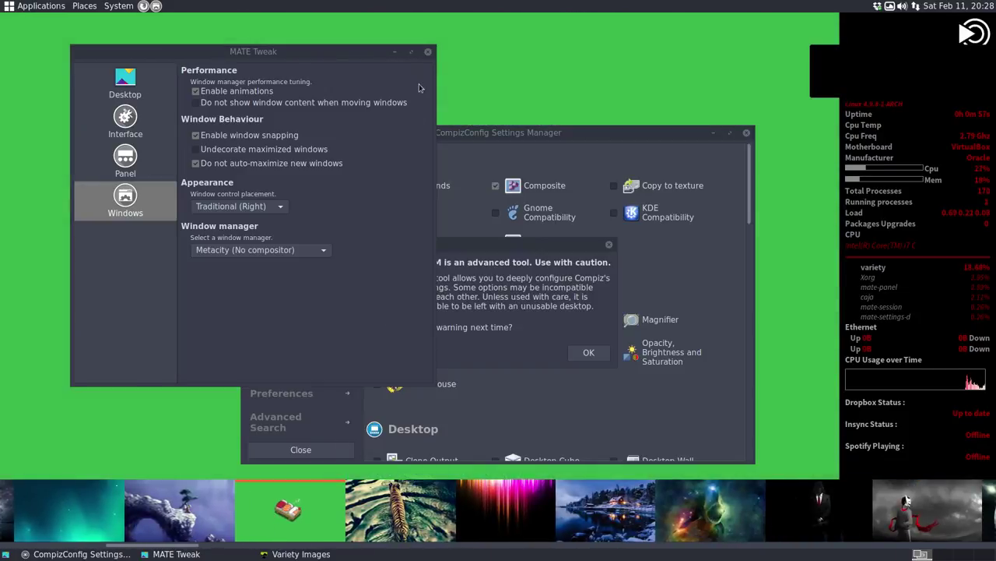
Dismiss the CCSM caution dialog and move the CompizConfig Settings Manager window clear of MATE Tweak's window manager setting
left_click(589, 352)
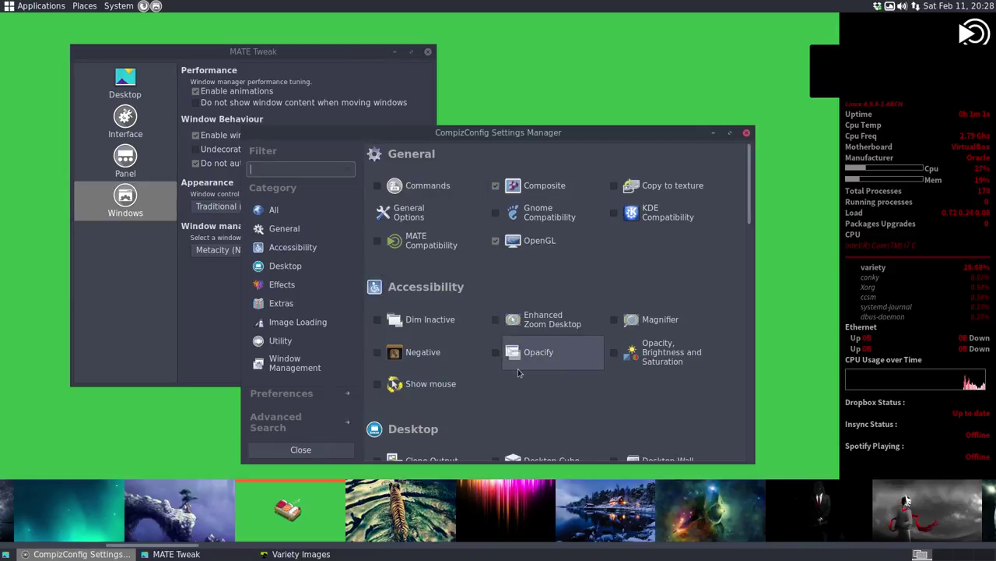
scroll(587, 351, "down", 5)
scroll(646, 436, "down", 4)
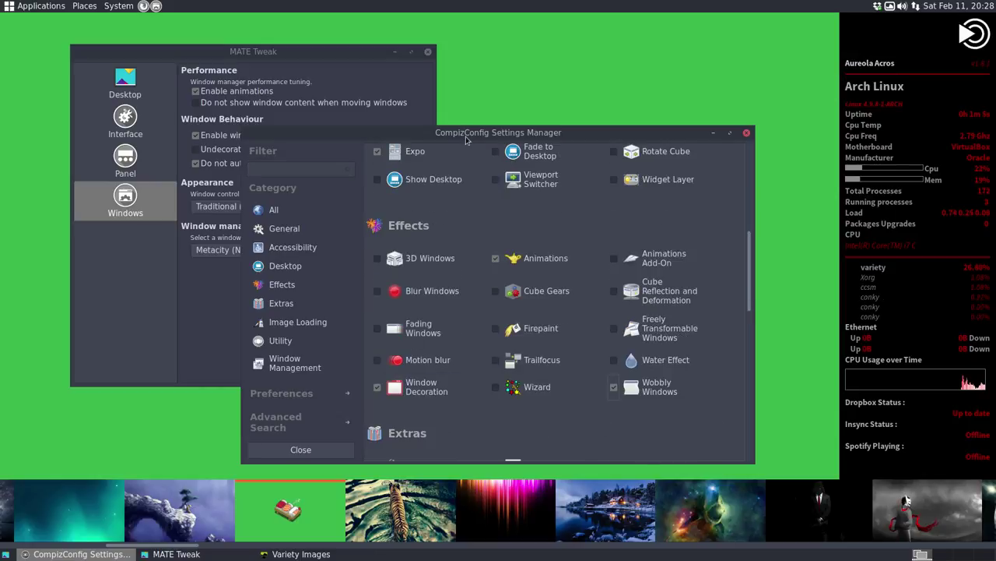
left_click_drag(466, 134, 550, 101)
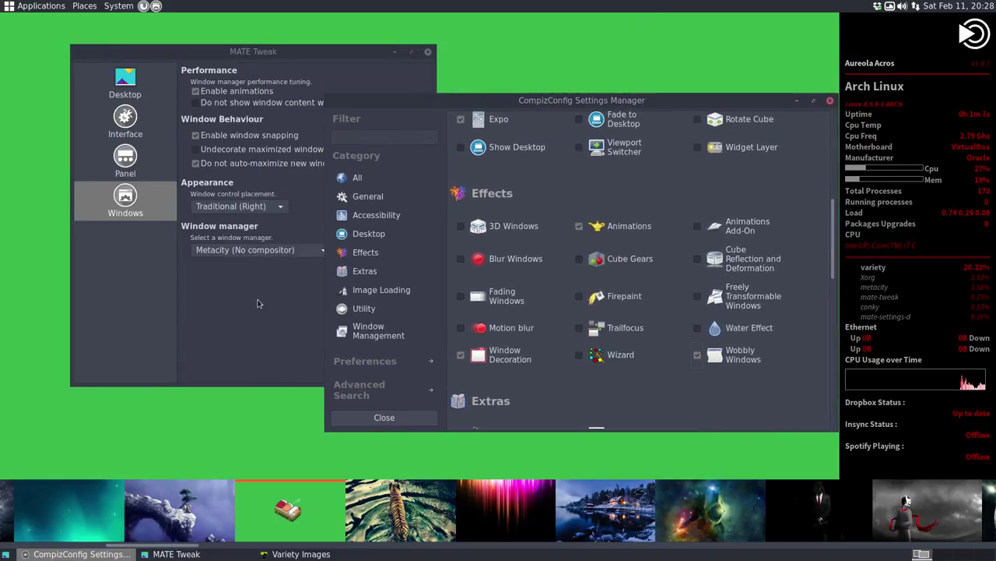
Change MATE Tweak's window manager from no compositor to Metacity (Software compositor)
left_click(256, 249)
left_click(257, 271)
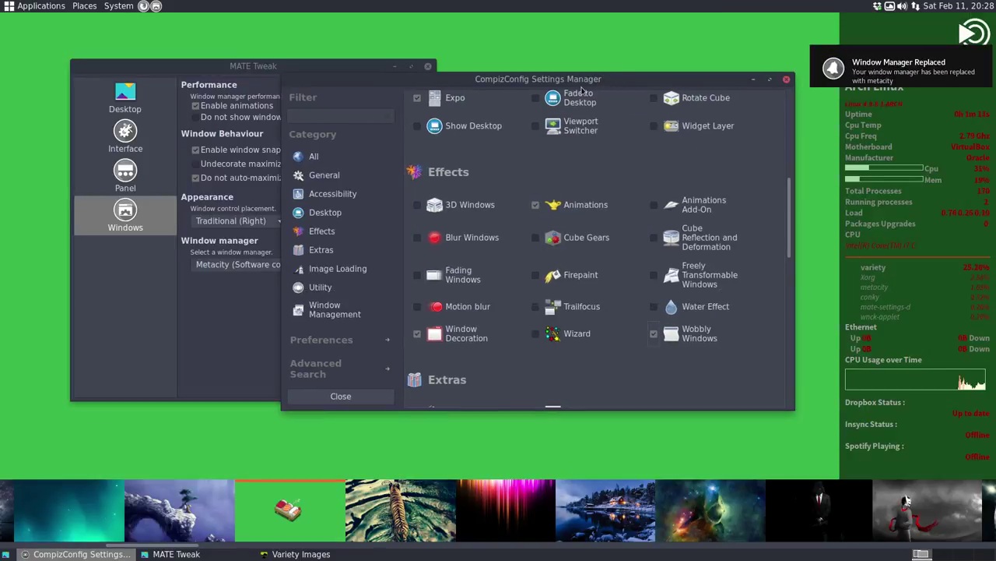
left_click(41, 6)
mouse_move(39, 20)
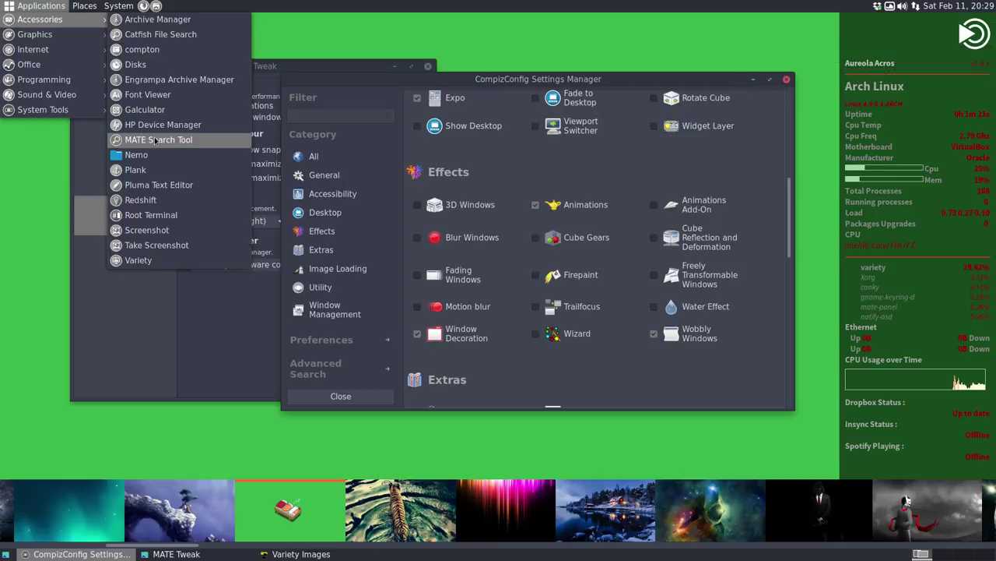
left_click(221, 353)
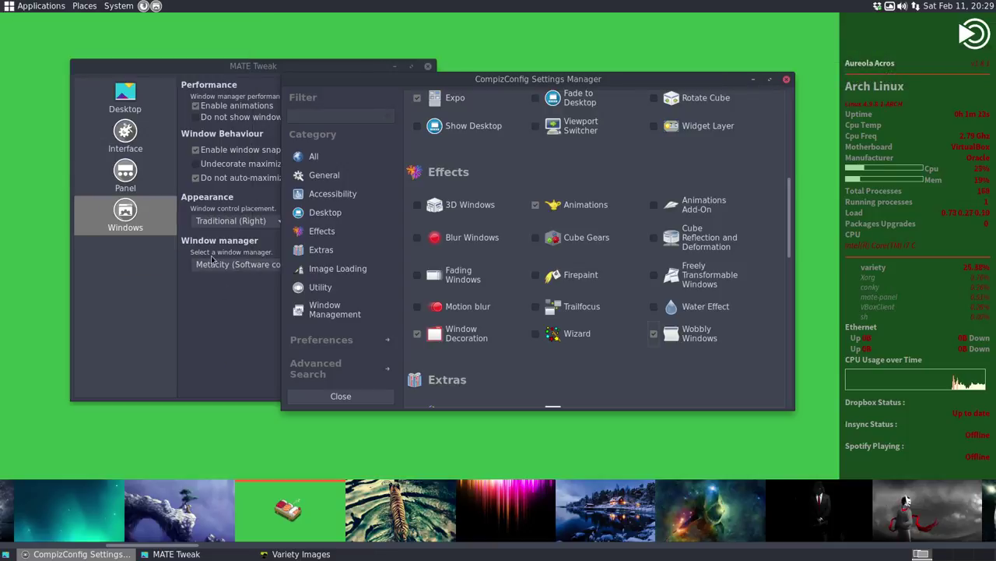
Open the Windows preferences to examine Metacity's software compositing option, and close them without changes
left_click(115, 6)
mouse_move(138, 36)
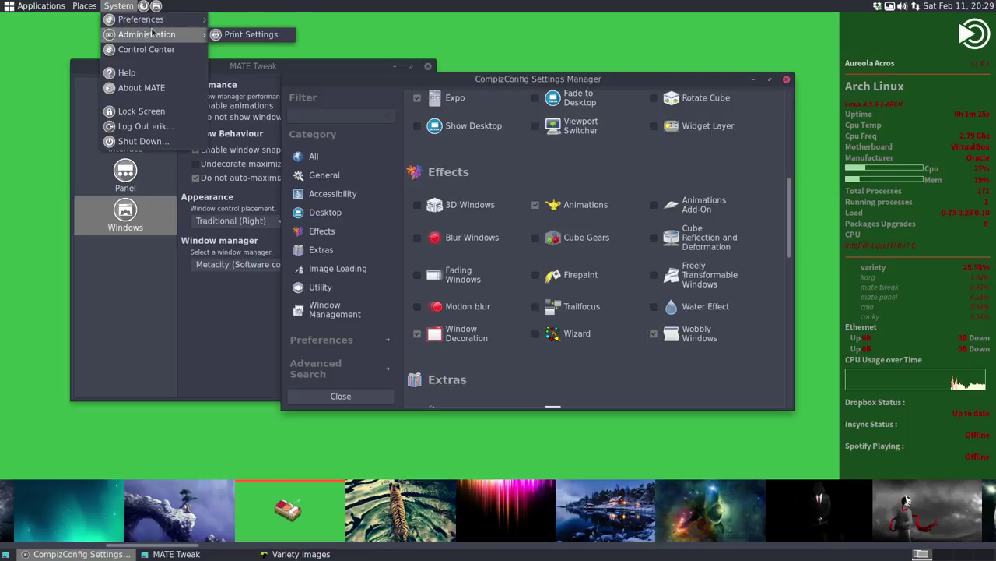
mouse_move(165, 20)
mouse_move(277, 51)
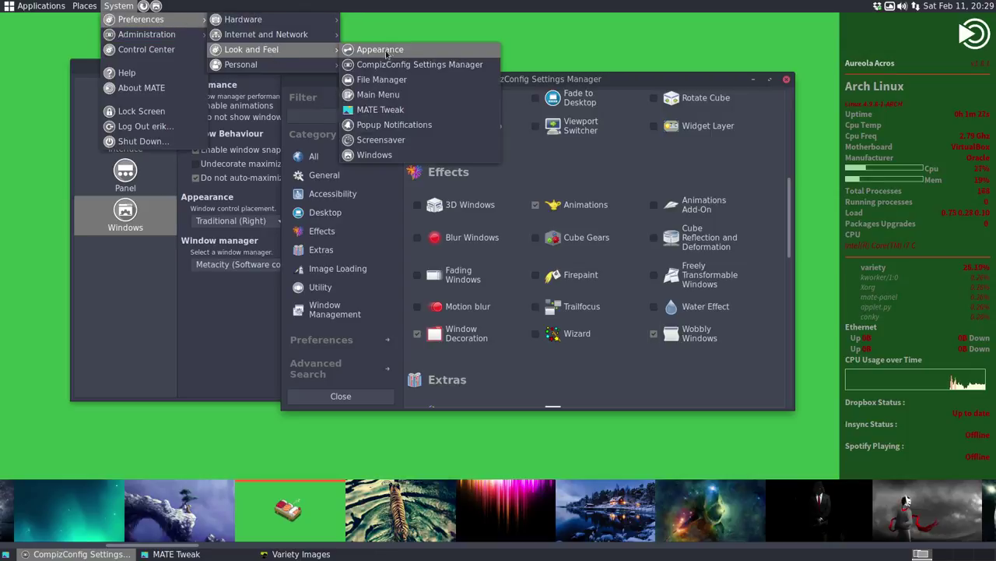
left_click(401, 156)
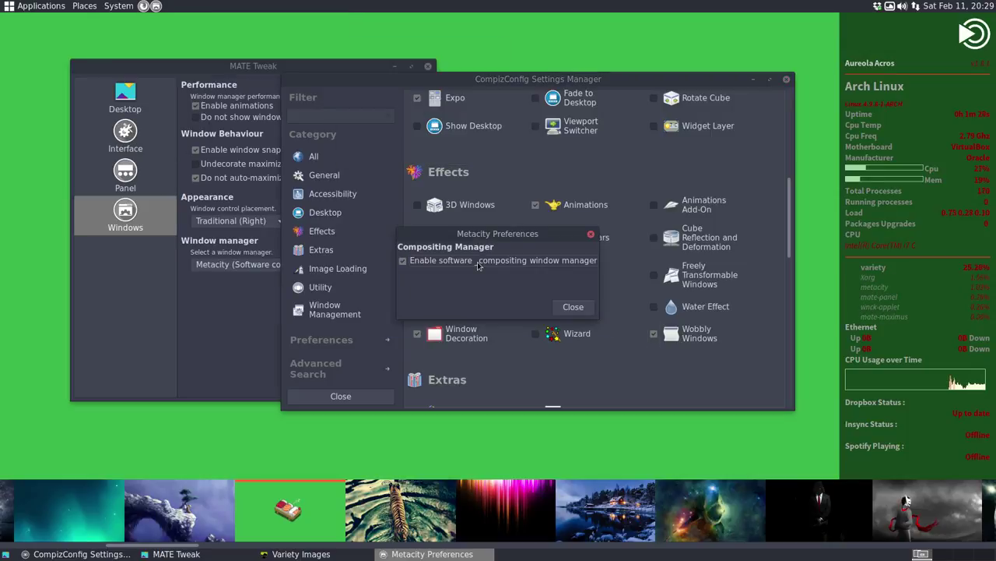
left_click(573, 308)
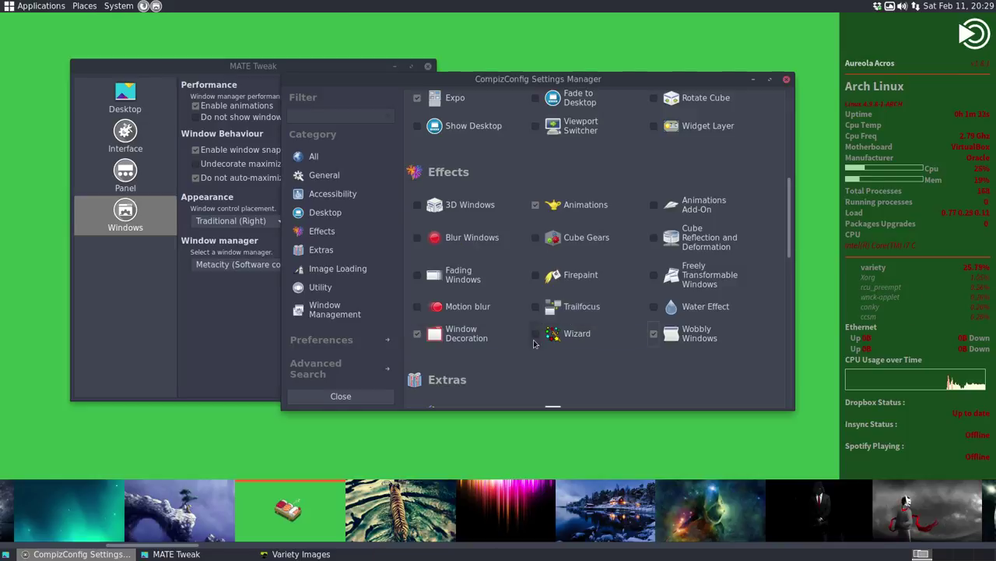
Close the CompizConfig Settings Manager and MATE Tweak windows to clear the desktop
left_click_drag(660, 84, 631, 65)
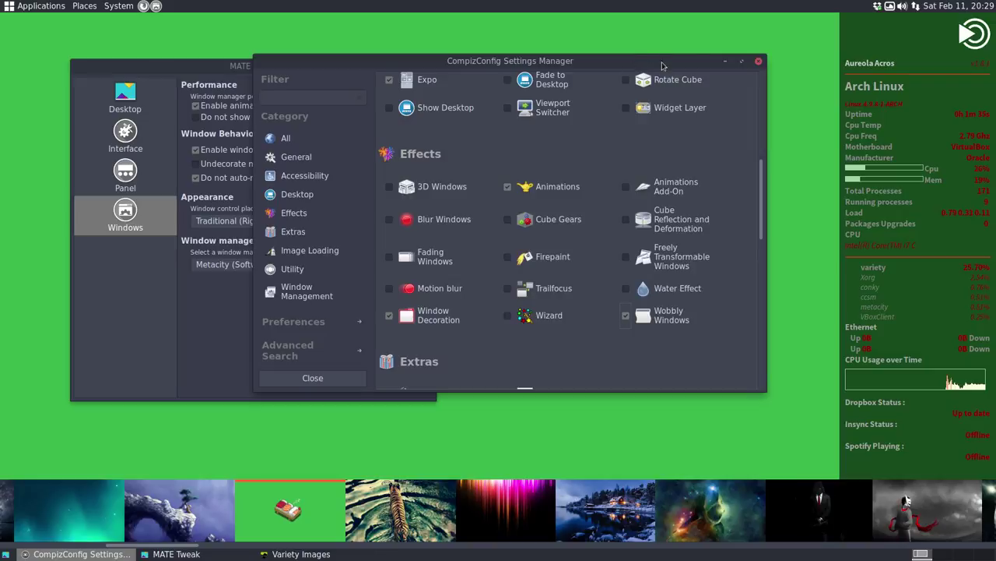
left_click(758, 63)
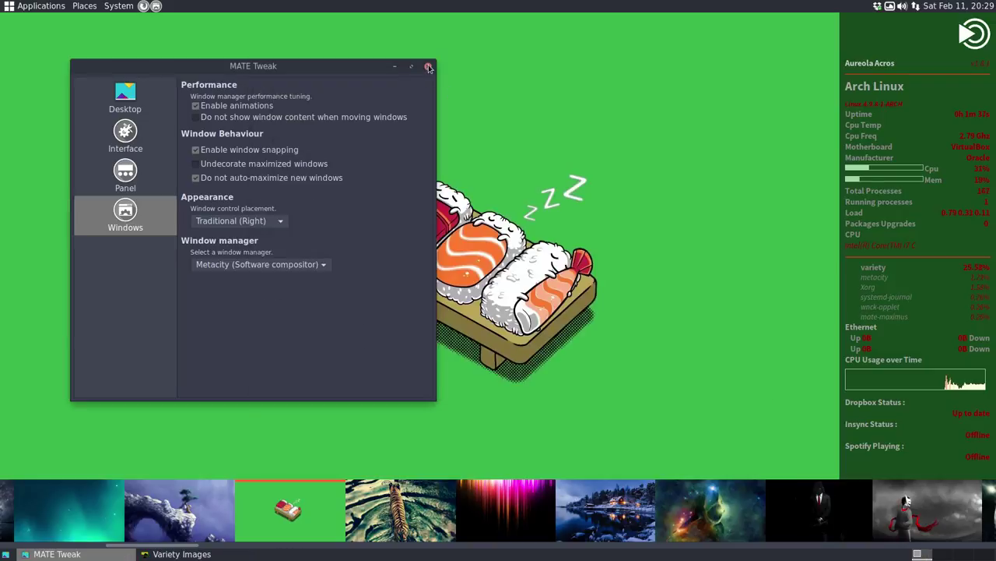
left_click(429, 68)
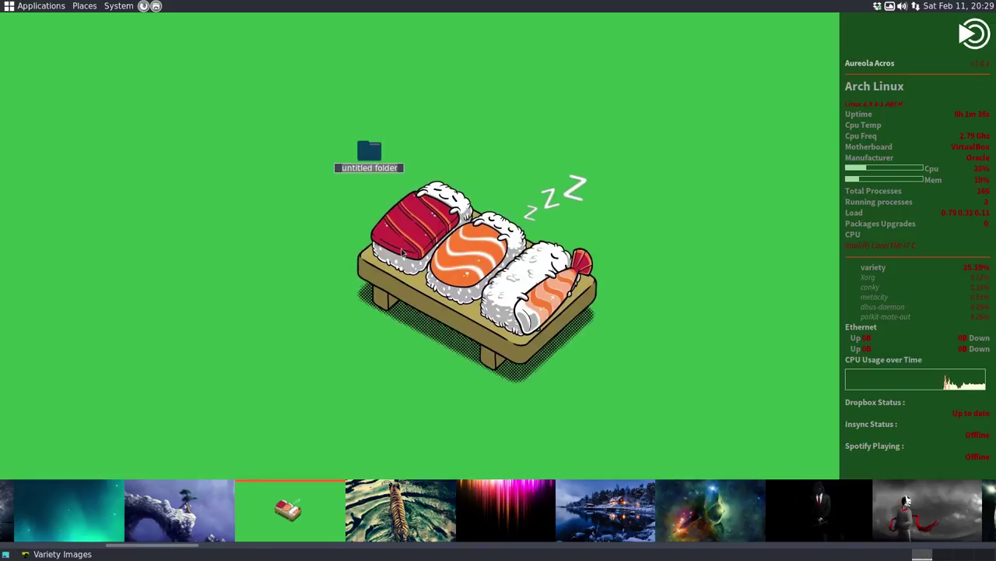
key("Return")
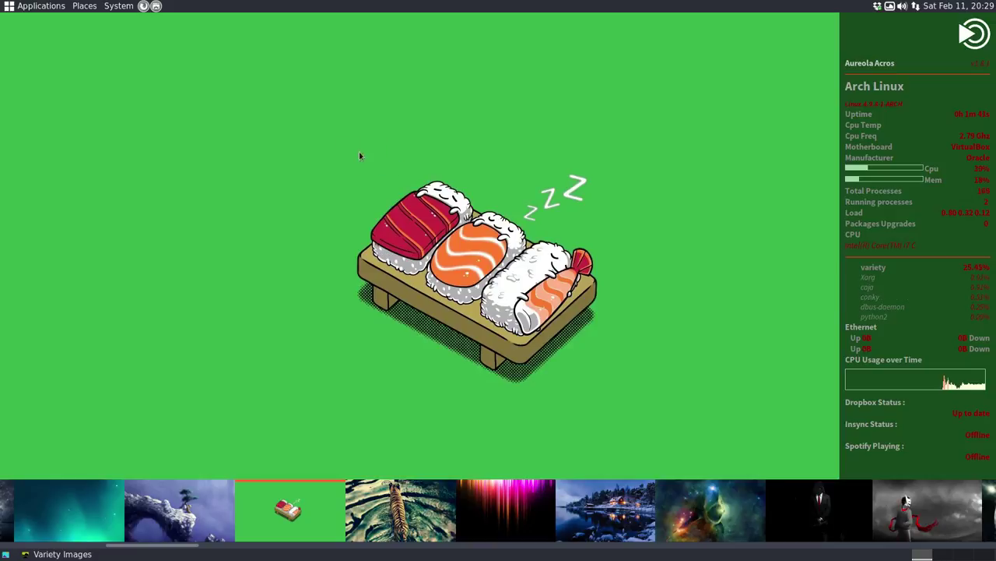
Open a terminal on the desktop and run compiz --replace to start Compiz as the window manager
right_click(290, 108)
left_click(311, 168)
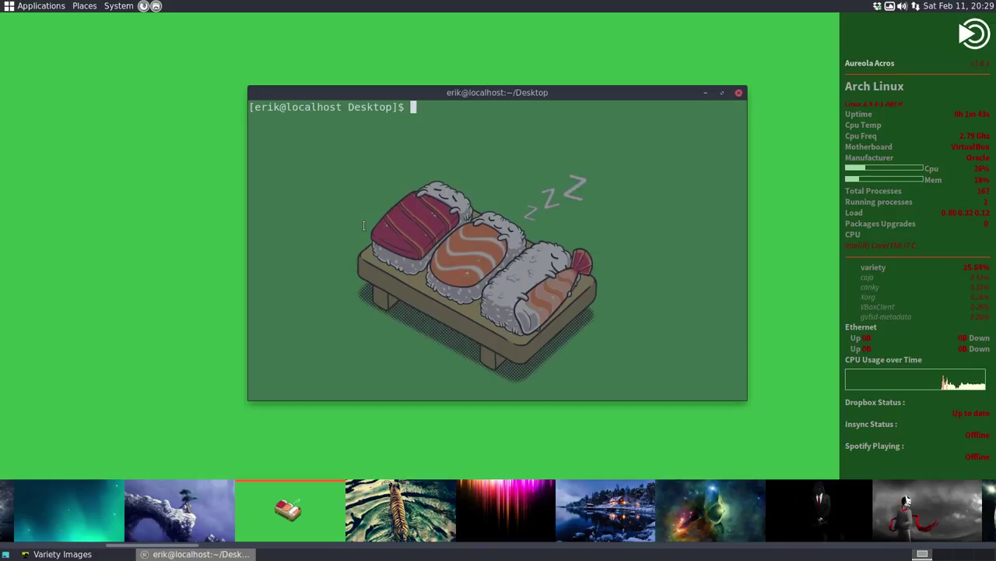
type("com")
key("Tab")
key("Tab")
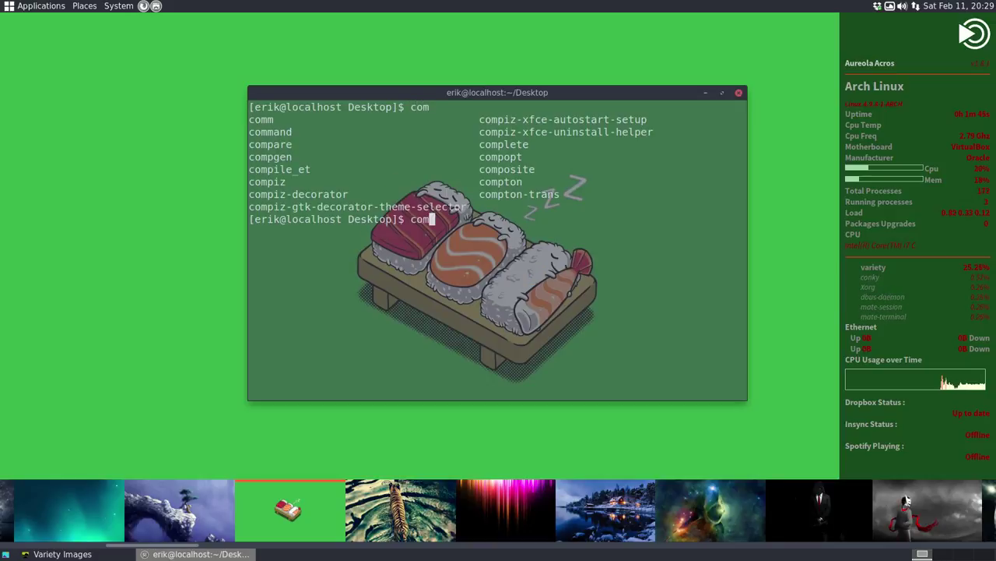
type("p")
key("Tab")
key("Tab")
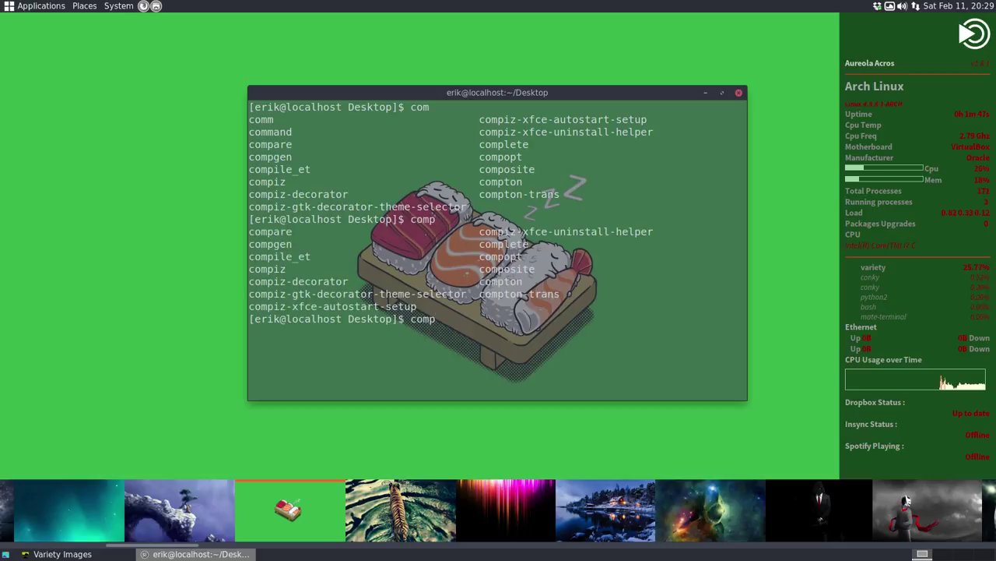
type("iz --")
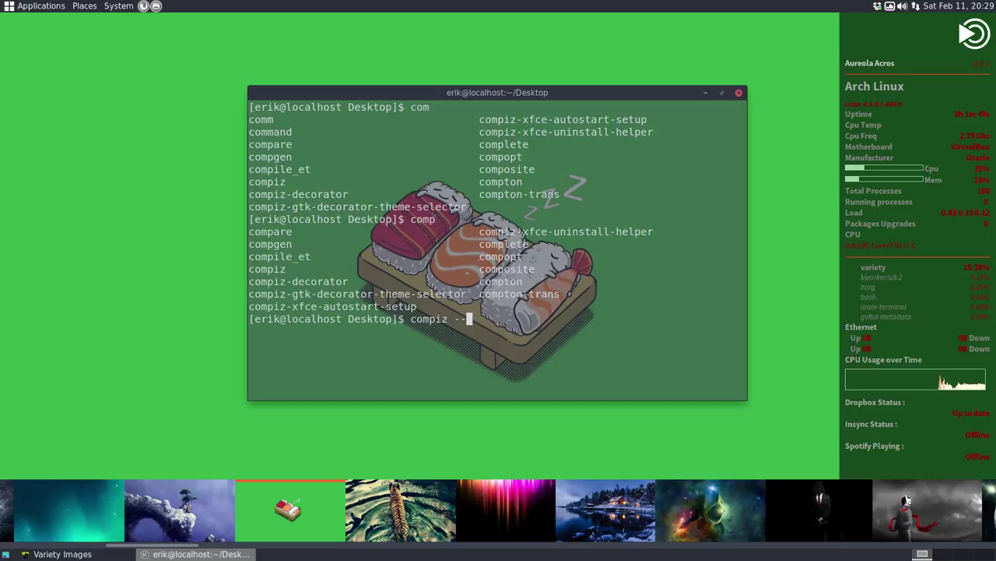
type("replace")
key("Return")
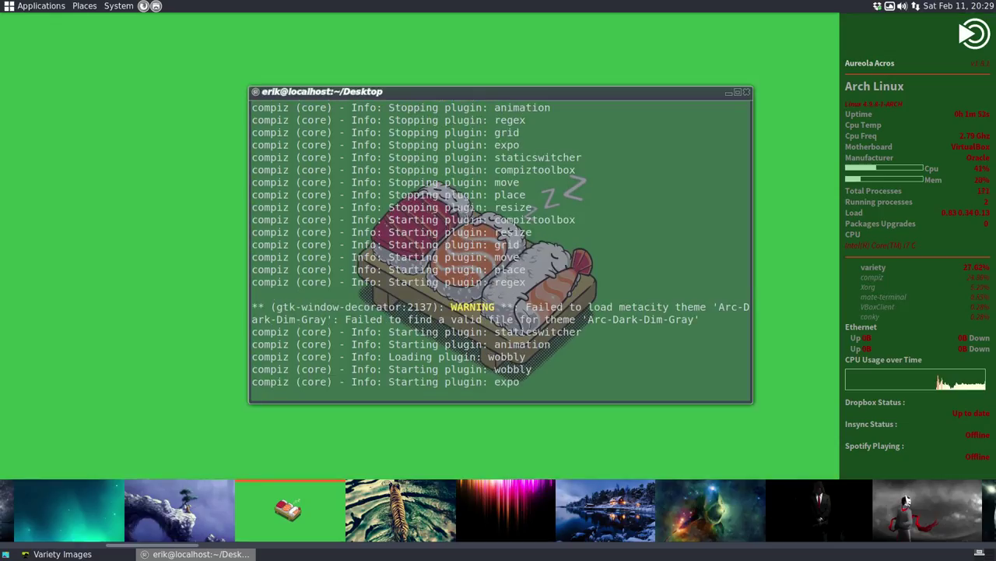
Shift the terminal window slightly and close Variety's wallpaper thumbnail strip
left_click_drag(513, 101, 466, 117)
right_click(495, 509)
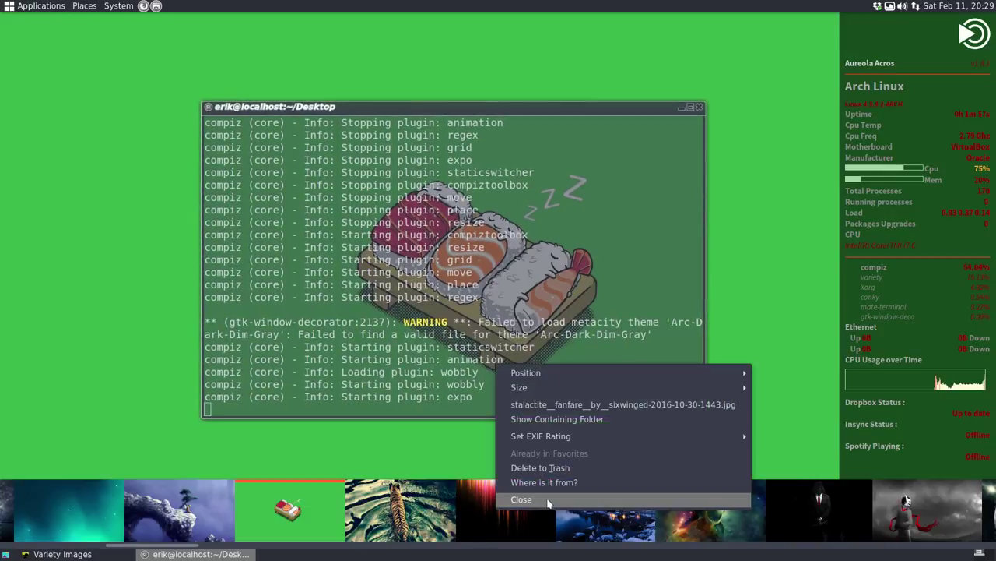
left_click(549, 502)
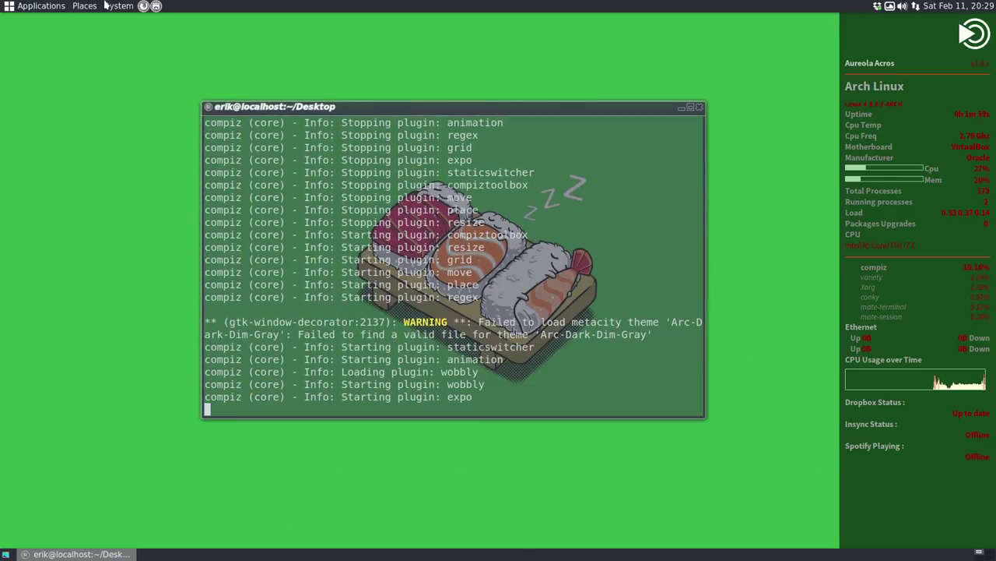
Open Appearance Preferences, customize the current theme and set its controls to Arc-Dark
left_click(109, 6)
mouse_move(147, 19)
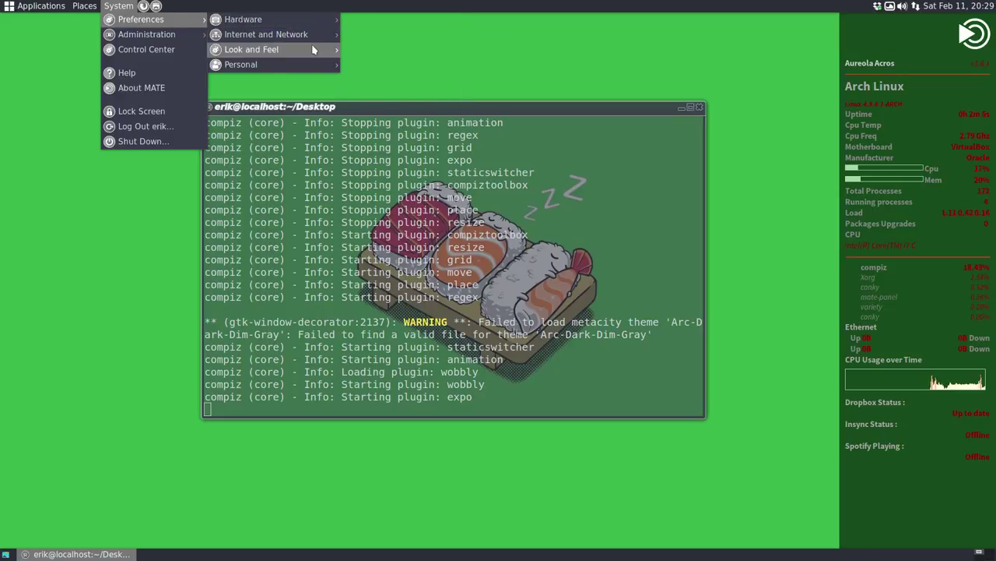
mouse_move(252, 49)
left_click(378, 49)
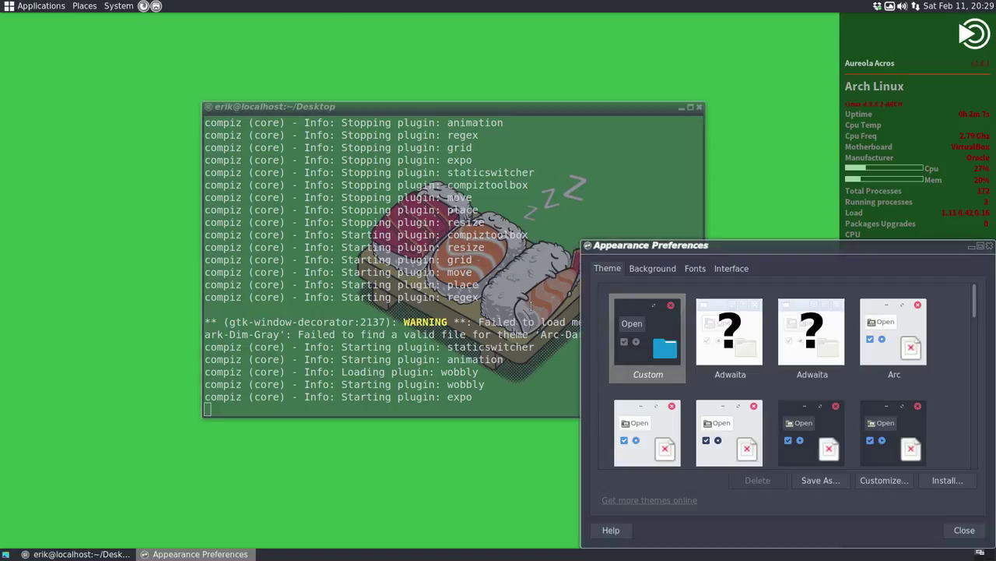
left_click_drag(757, 255, 419, 181)
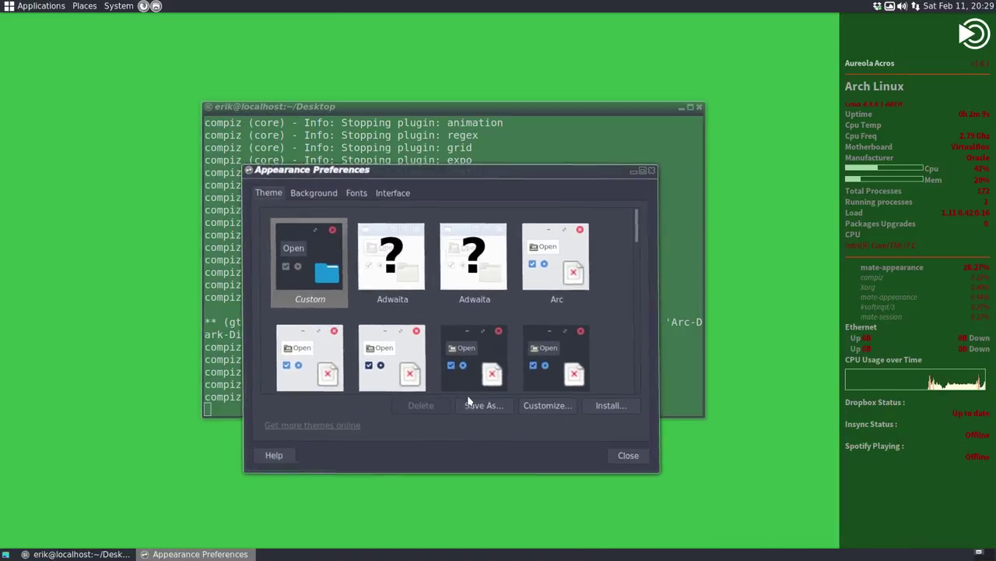
left_click(553, 404)
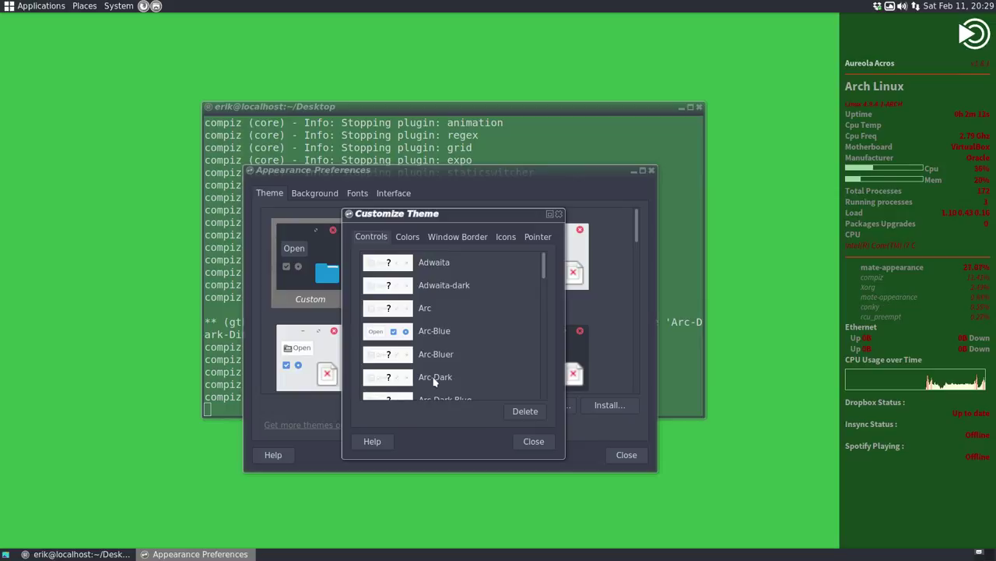
left_click(434, 381)
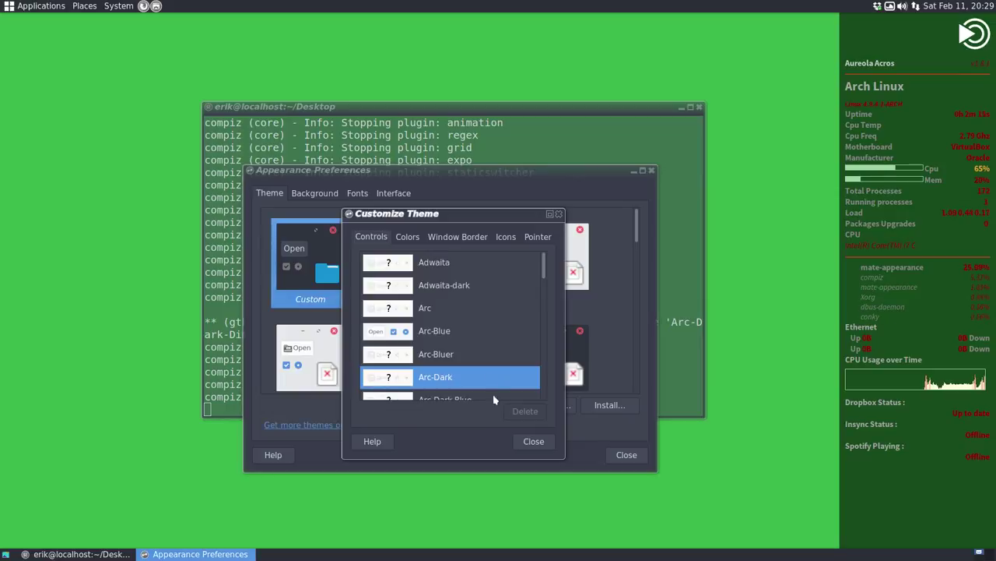
Set the theme's window border to Arc-Dark and its icons to Sardi Mono Vertexed
left_click(468, 239)
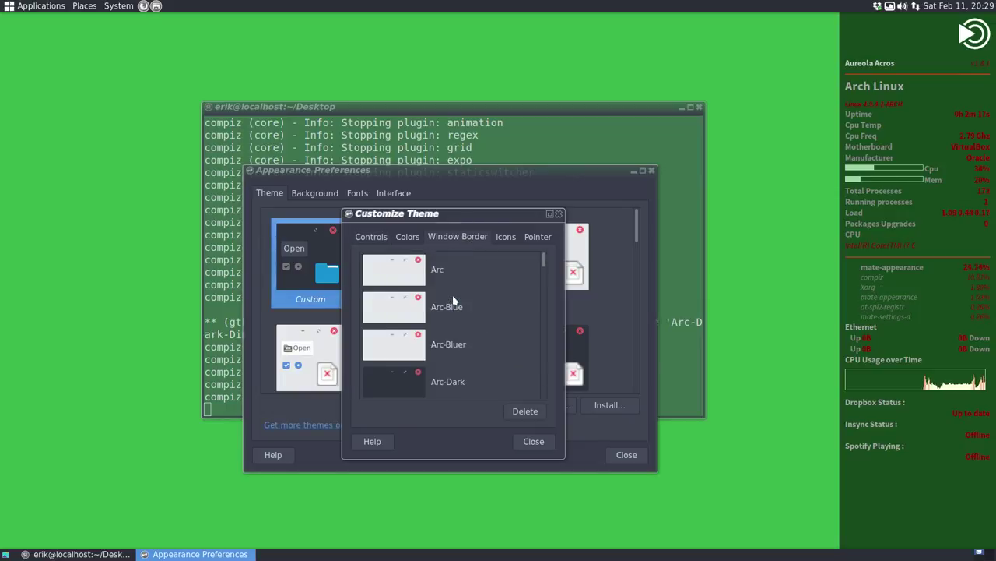
left_click(445, 388)
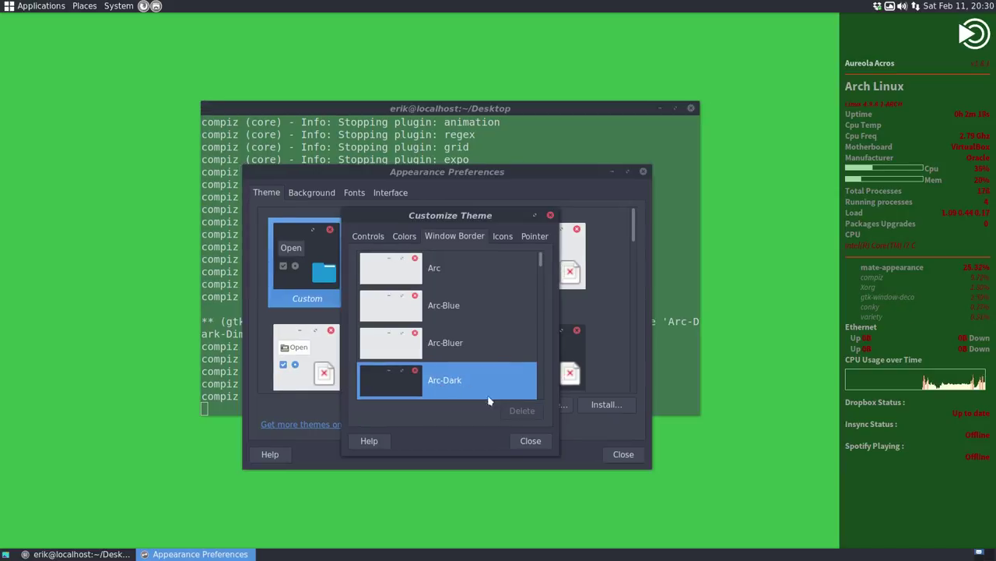
left_click(498, 240)
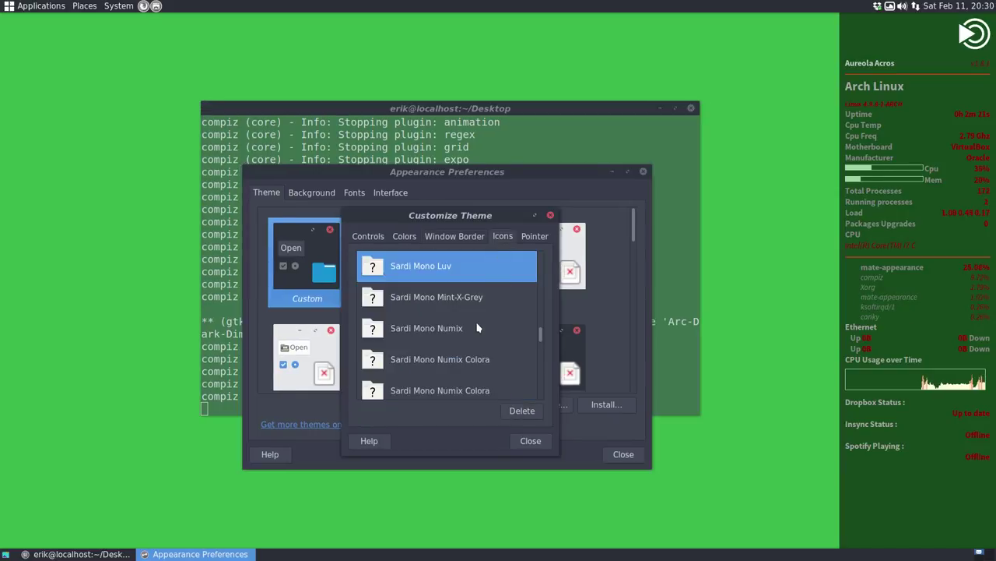
scroll(467, 331, "down", 5)
left_click(420, 333)
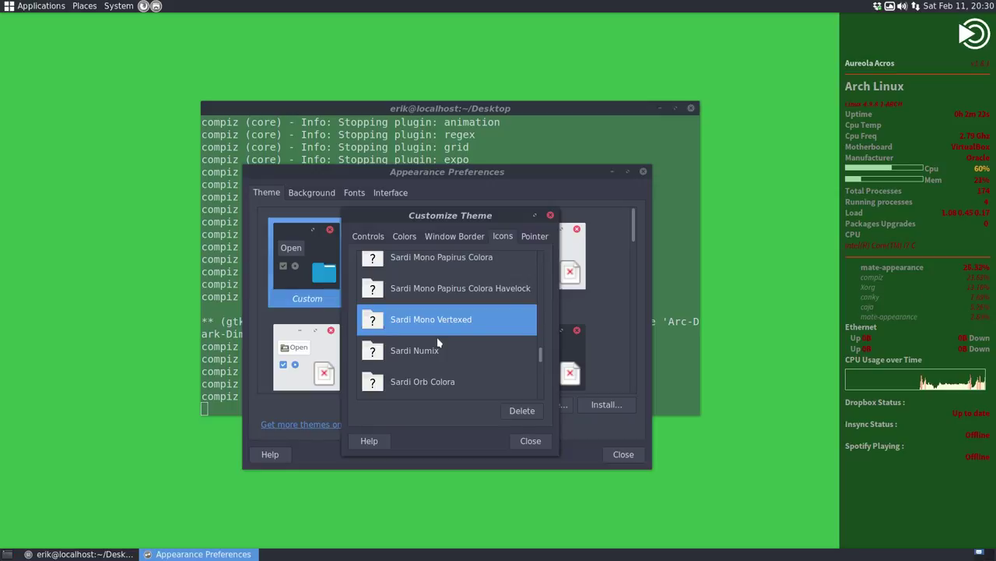
Review the theme's pointer, colors and controls choices, and close the theme customization and Appearance Preferences
left_click(537, 238)
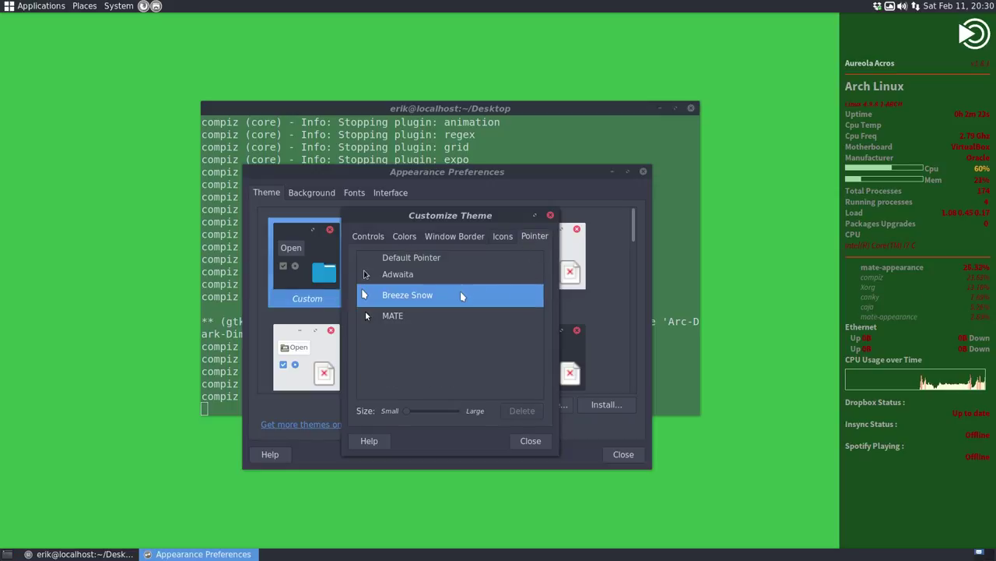
left_click(405, 236)
left_click(372, 237)
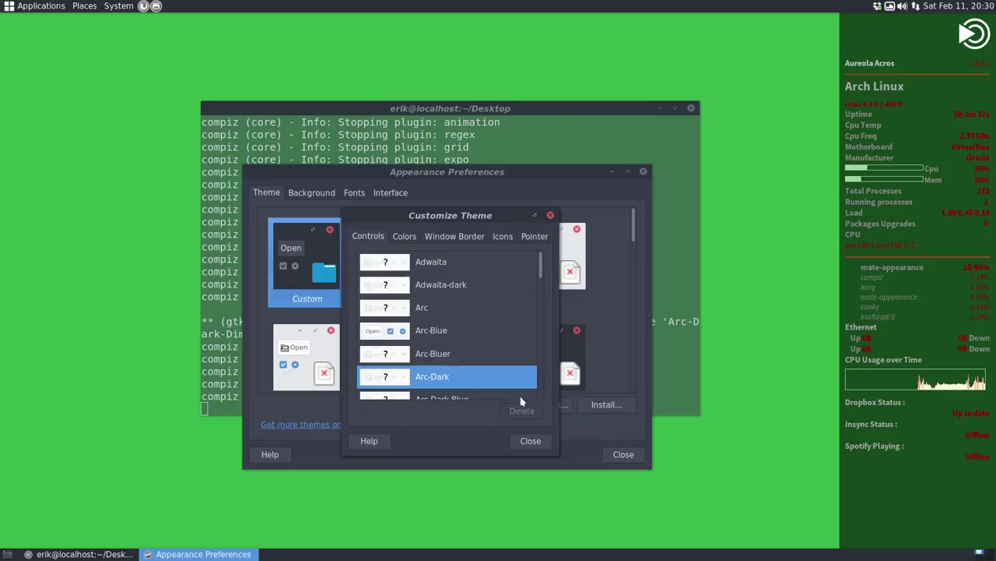
left_click(537, 442)
left_click(623, 454)
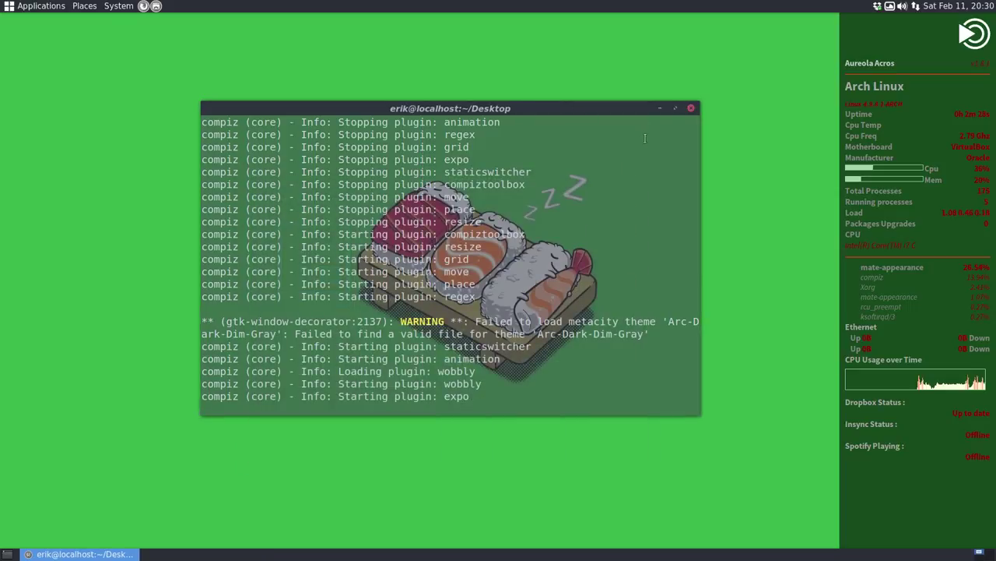
Open the Home folder in the file manager, move its window across the desktop to try the wobbly effect, and close it
left_click(113, 7)
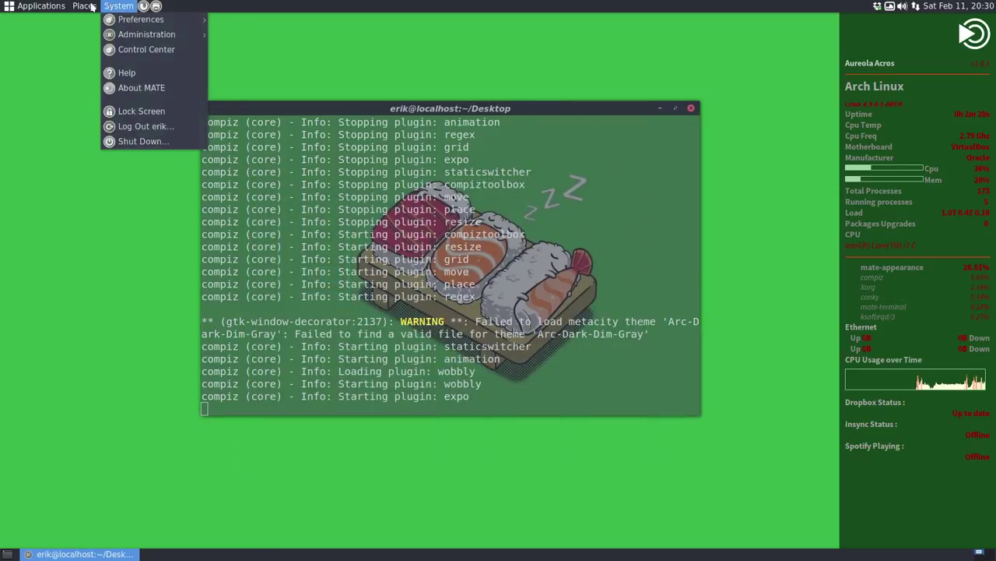
left_click(87, 8)
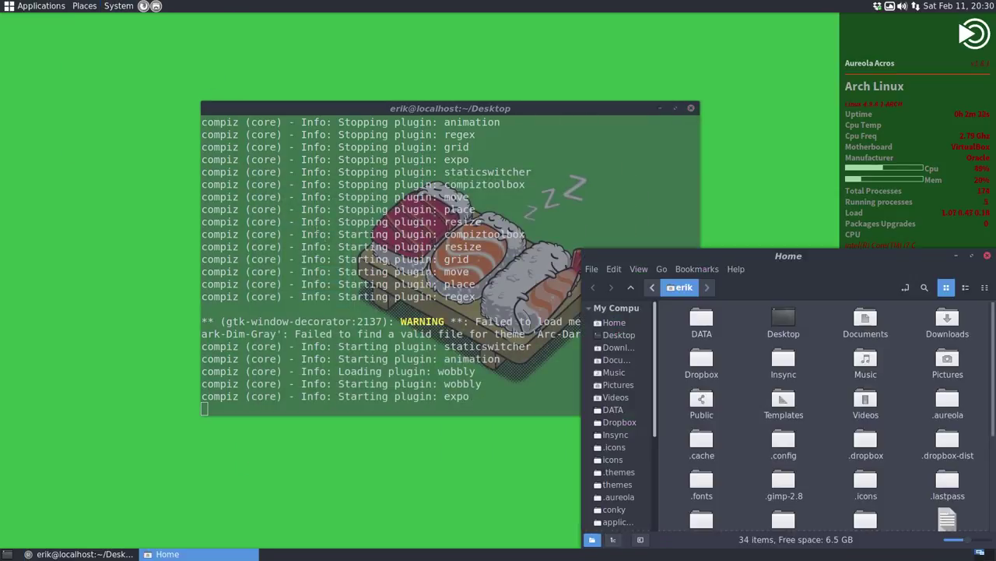
left_click_drag(773, 256, 589, 221)
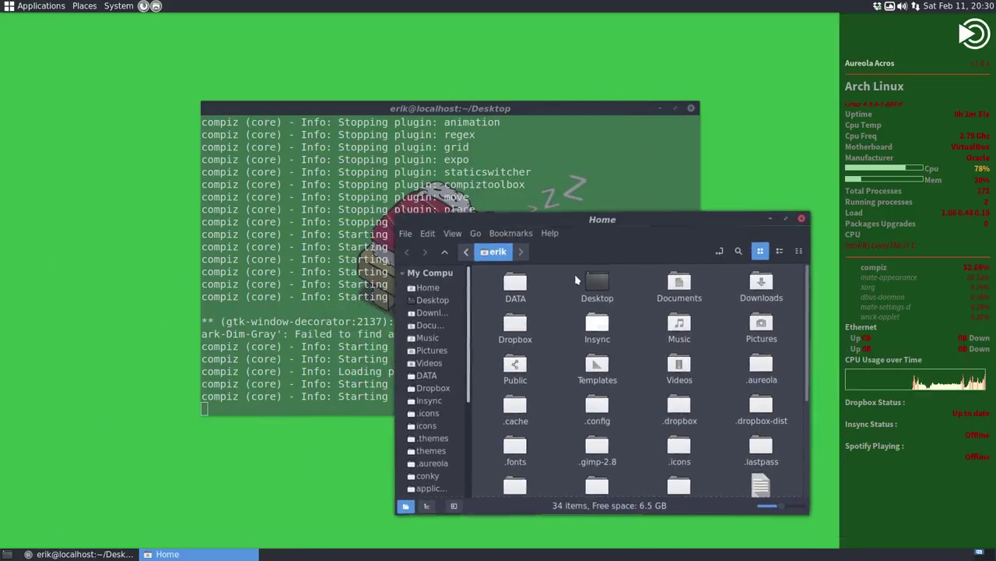
left_click(802, 222)
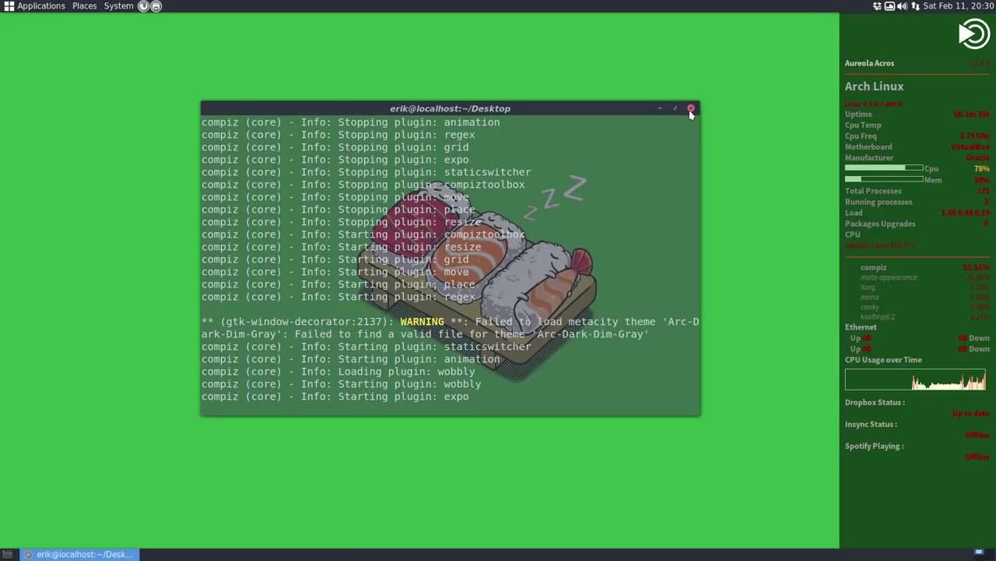
Close the terminal window from which Compiz was started
left_click(691, 109)
left_click(498, 296)
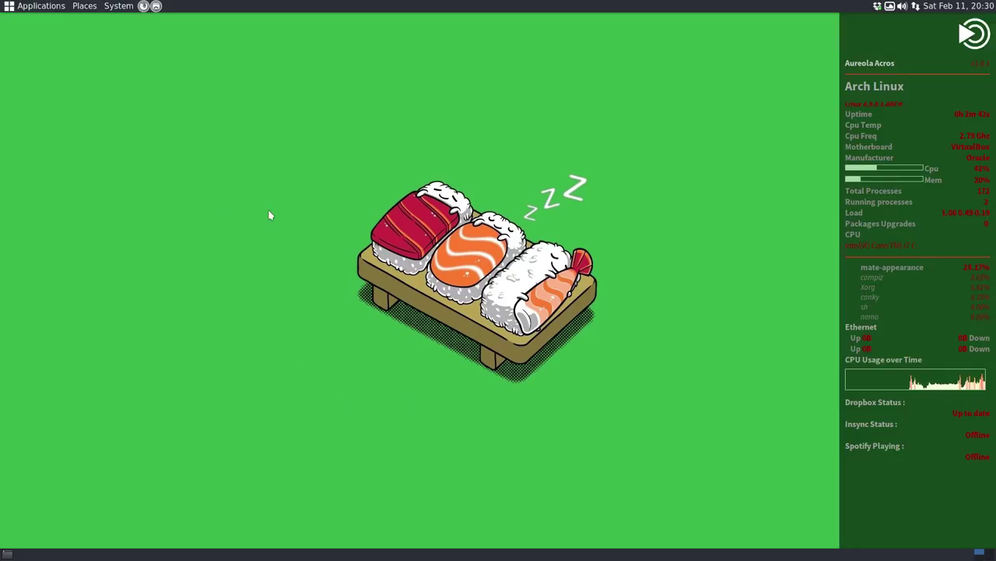
Open CompizConfig Settings Manager from the Look and Feel preferences
left_click(118, 6)
mouse_move(119, 21)
mouse_move(268, 22)
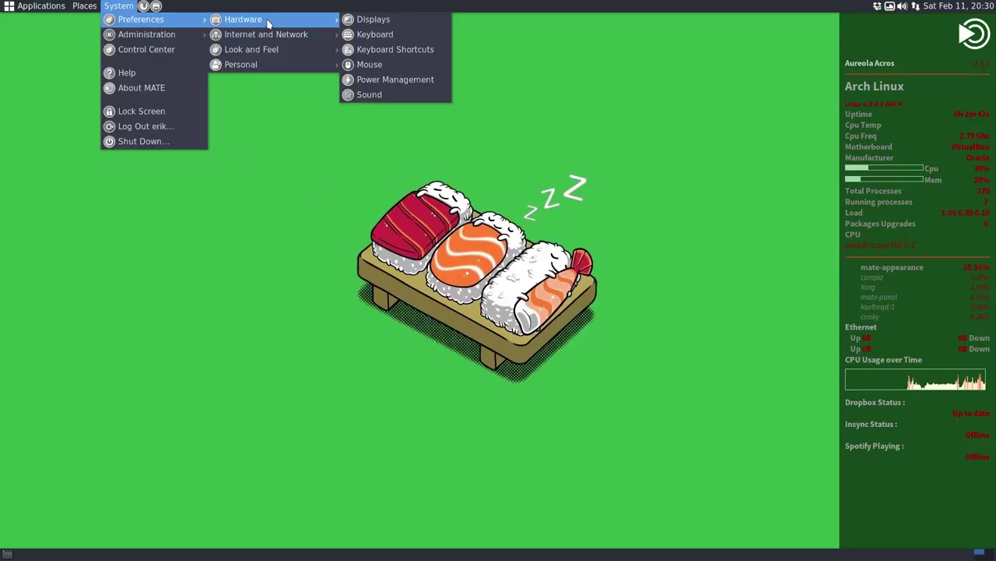
mouse_move(304, 39)
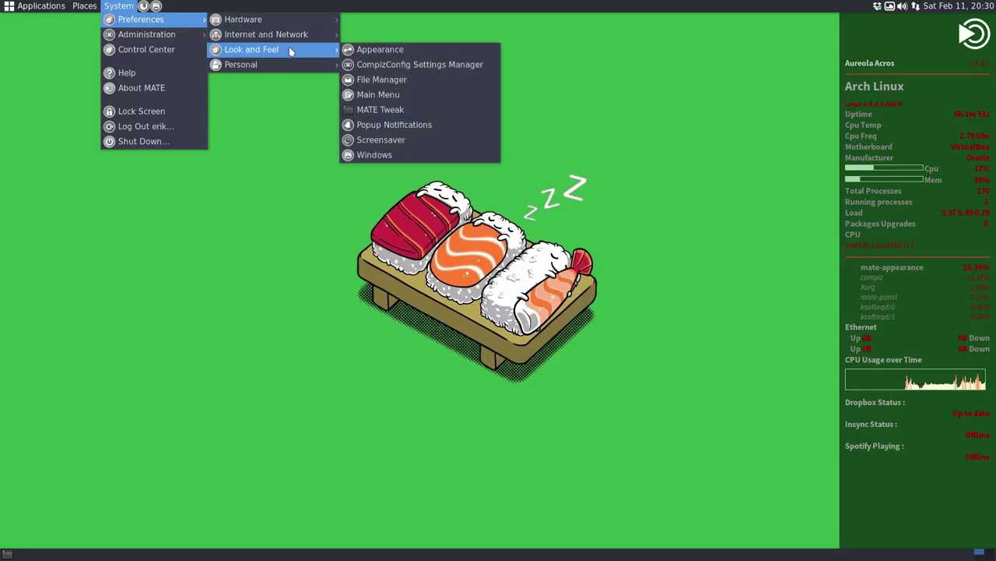
left_click(366, 64)
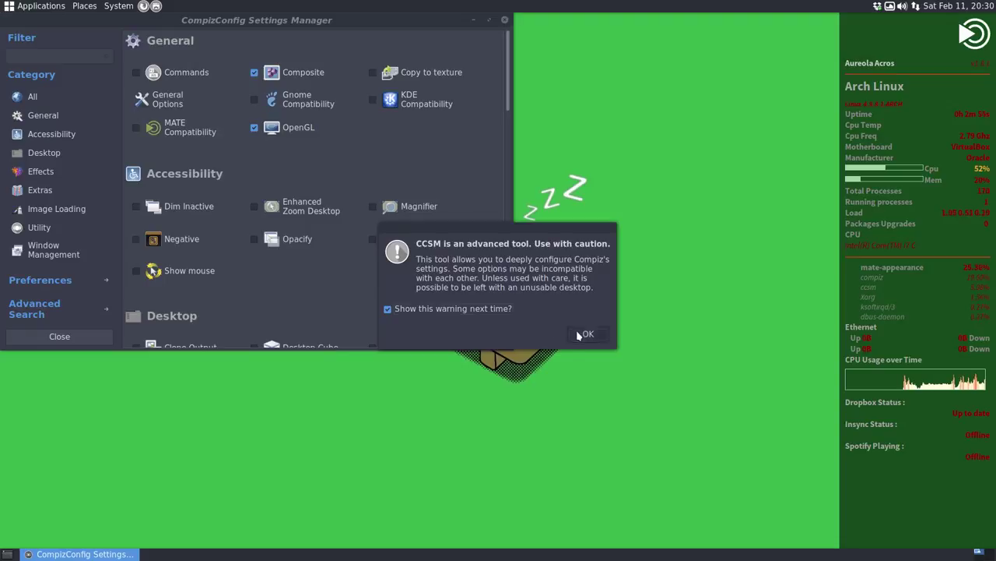
Dismiss the advanced-tool warning and move the settings manager window towards the middle of the desktop
left_click(587, 334)
scroll(325, 285, "down", 3)
scroll(320, 234, "up", 3)
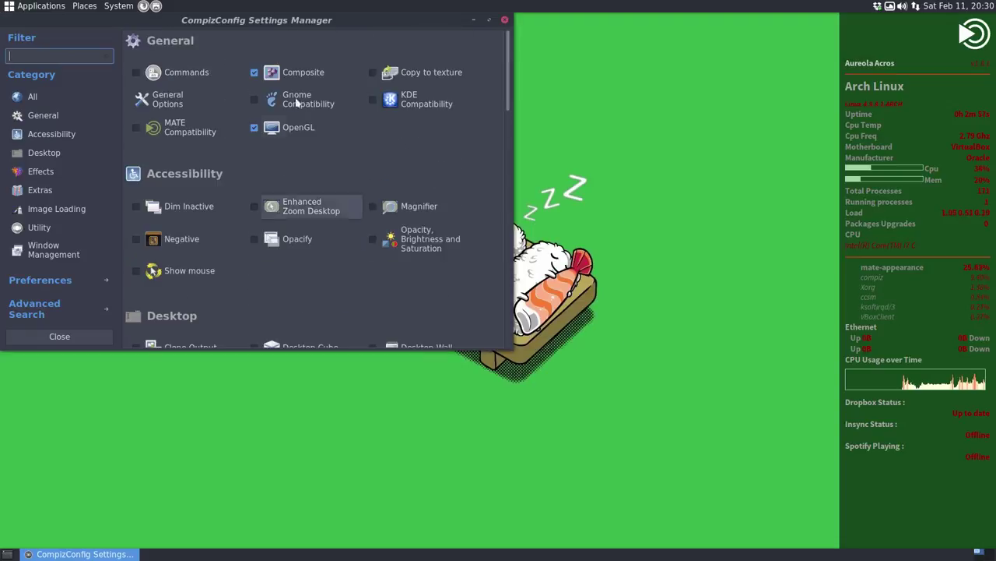
left_click_drag(272, 20, 469, 61)
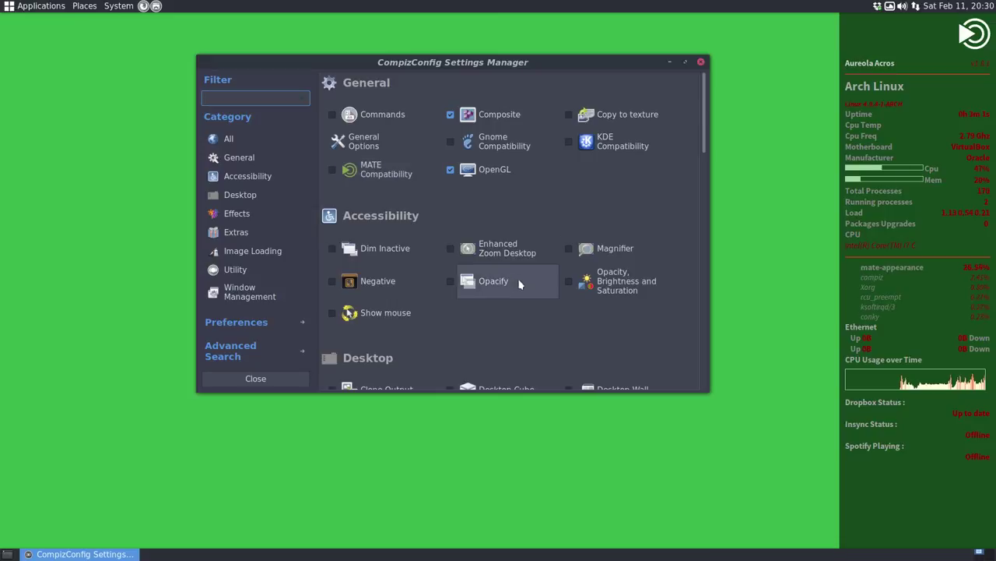
Enable the Wizard effect together with the required Mouse position polling plugin, and toggle the particle effect on
scroll(514, 284, "down", 5)
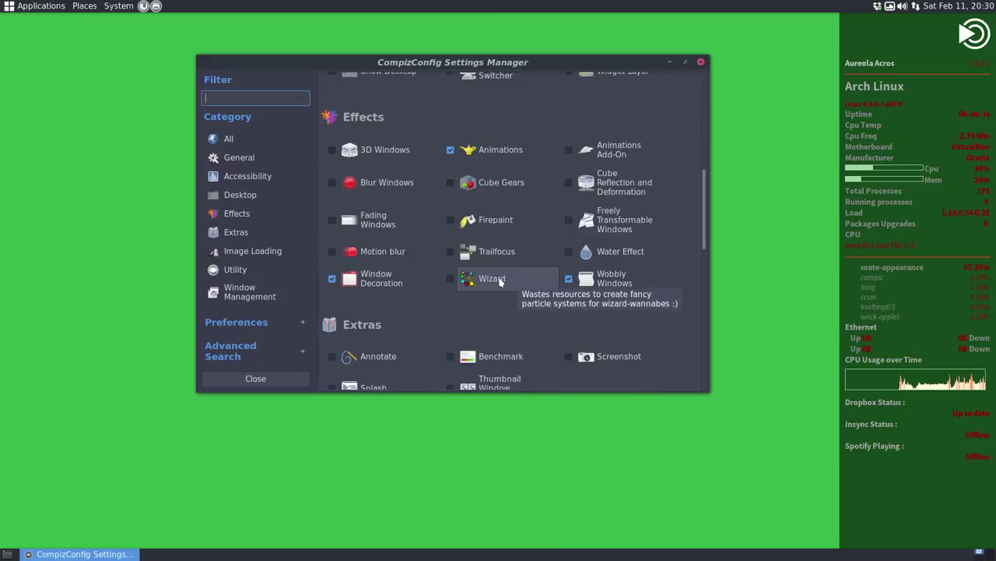
left_click(508, 287)
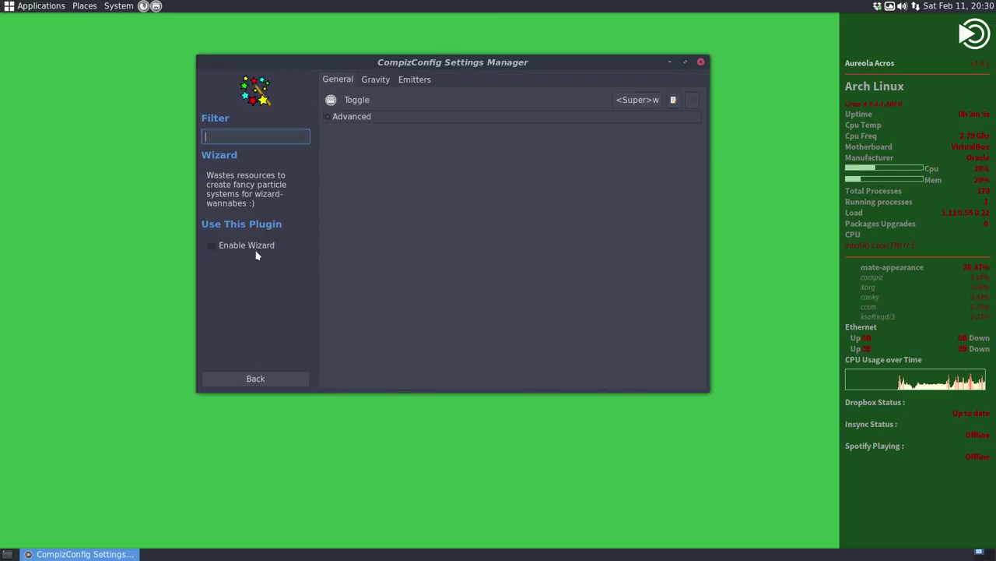
left_click(212, 245)
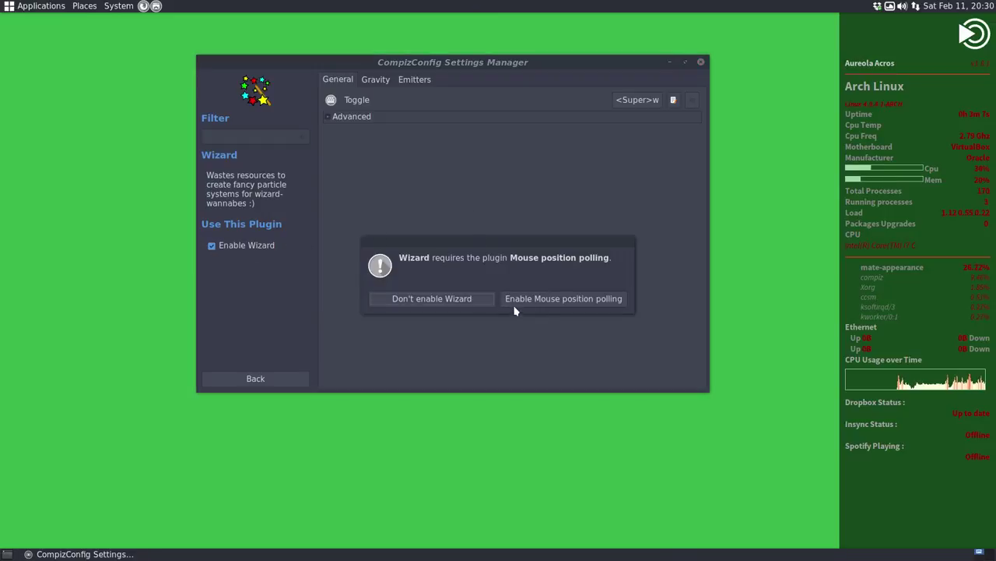
left_click(553, 304)
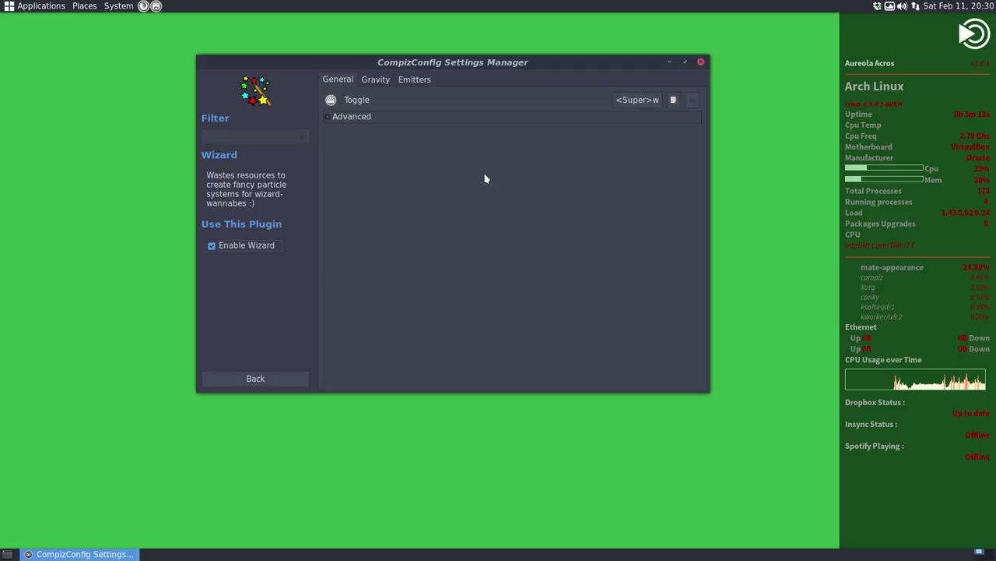
key("super+w")
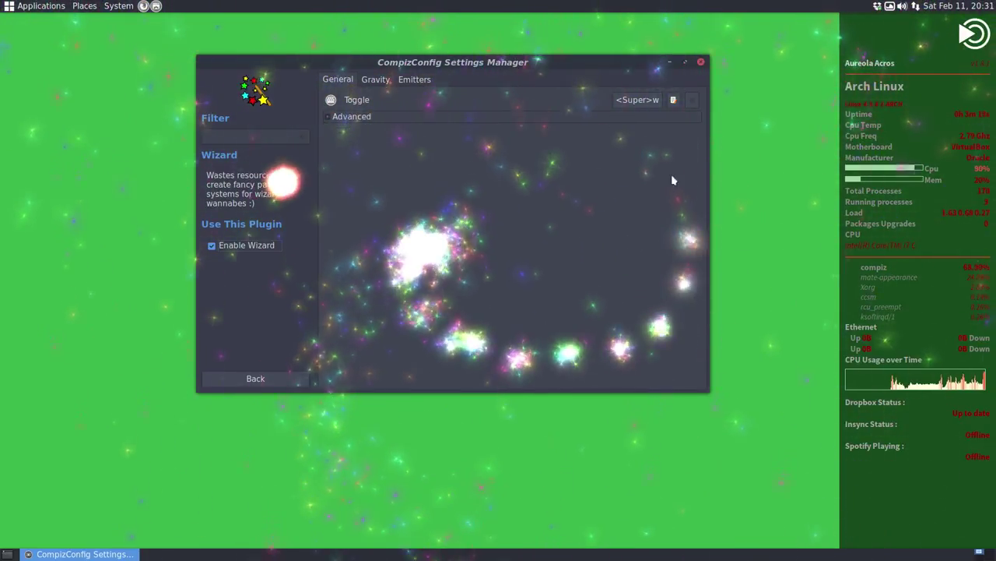
Review Wizard's gravity and emitter settings, disable the Wizard plugin, and return to the plugin list
left_click(376, 79)
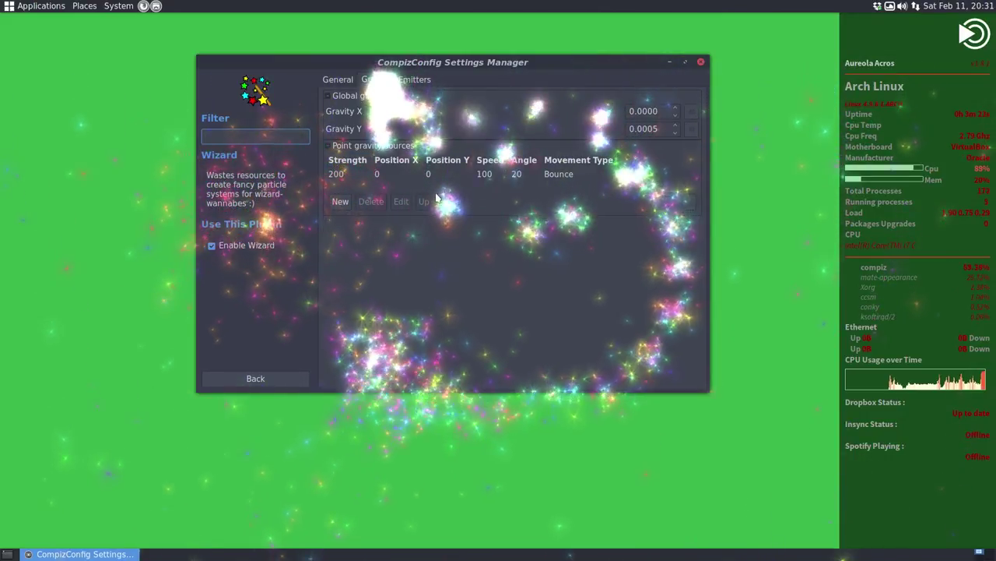
left_click(414, 78)
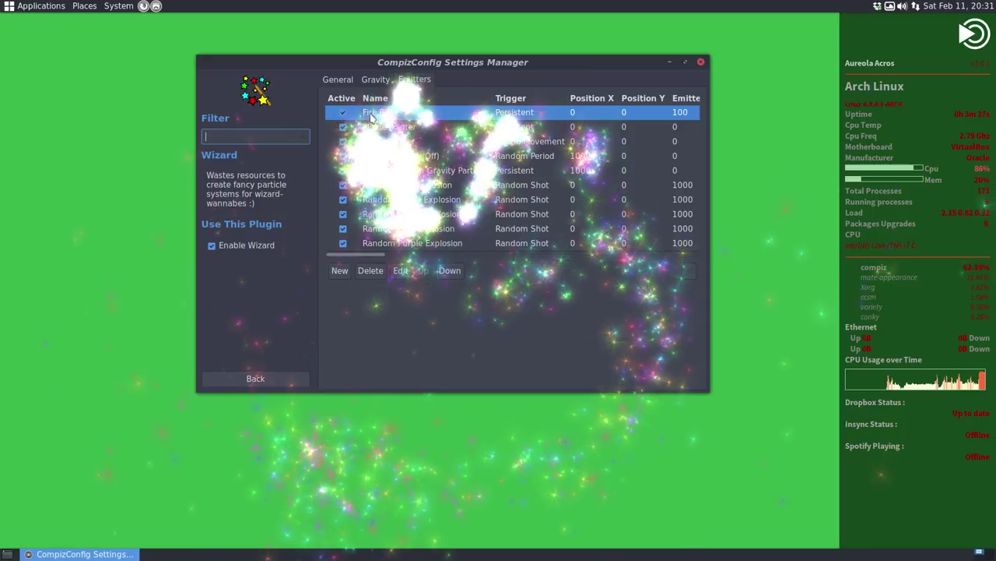
left_click(212, 245)
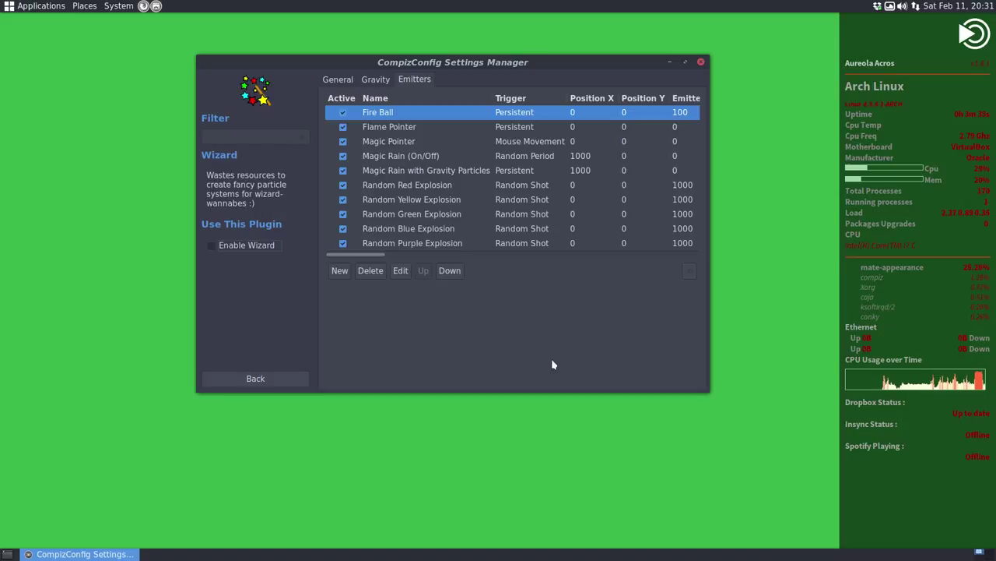
left_click(236, 376)
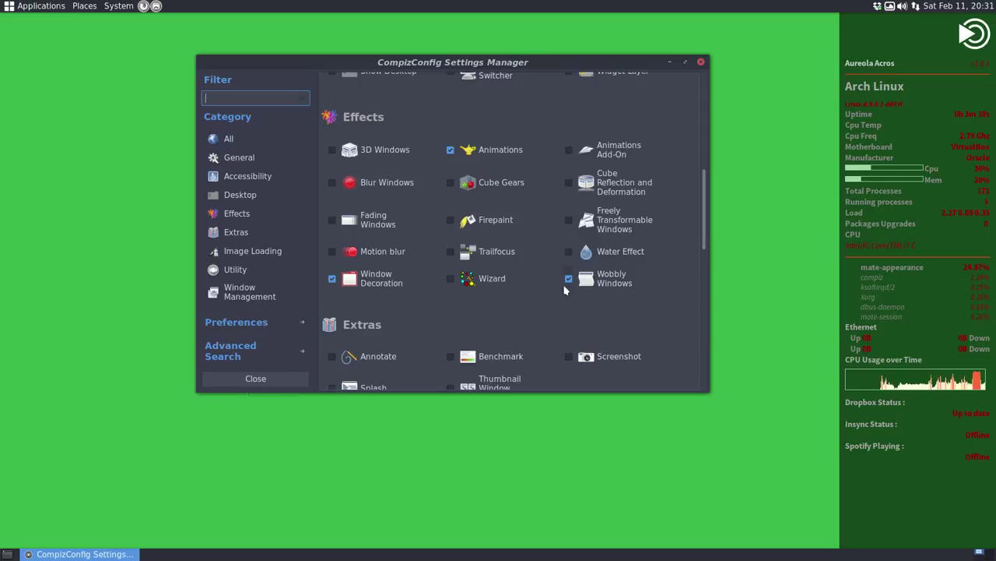
In General Options, set the desktop's horizontal virtual size to 4 and its vertical virtual size to 1
scroll(452, 282, "up", 5)
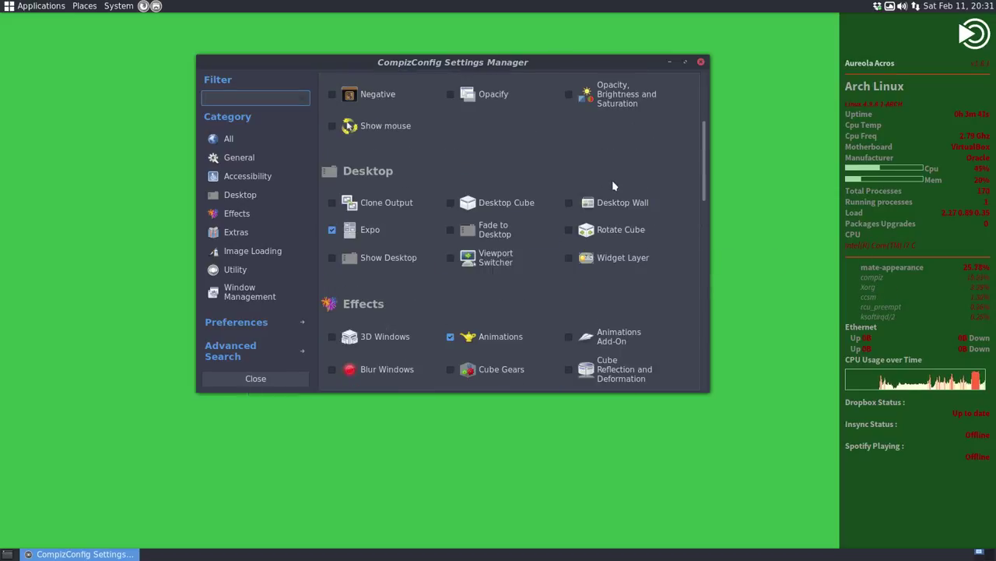
scroll(612, 185, "up", 5)
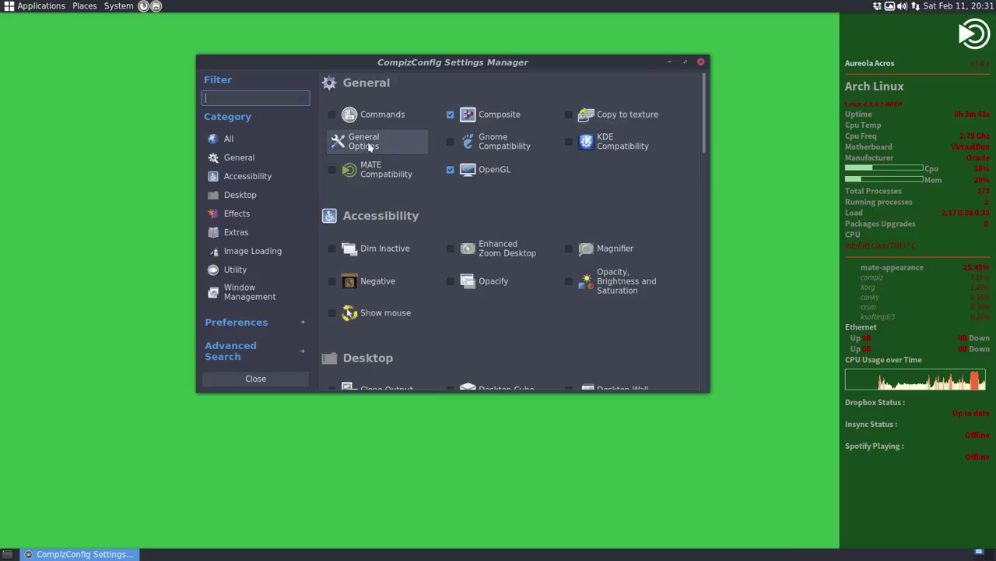
left_click(354, 141)
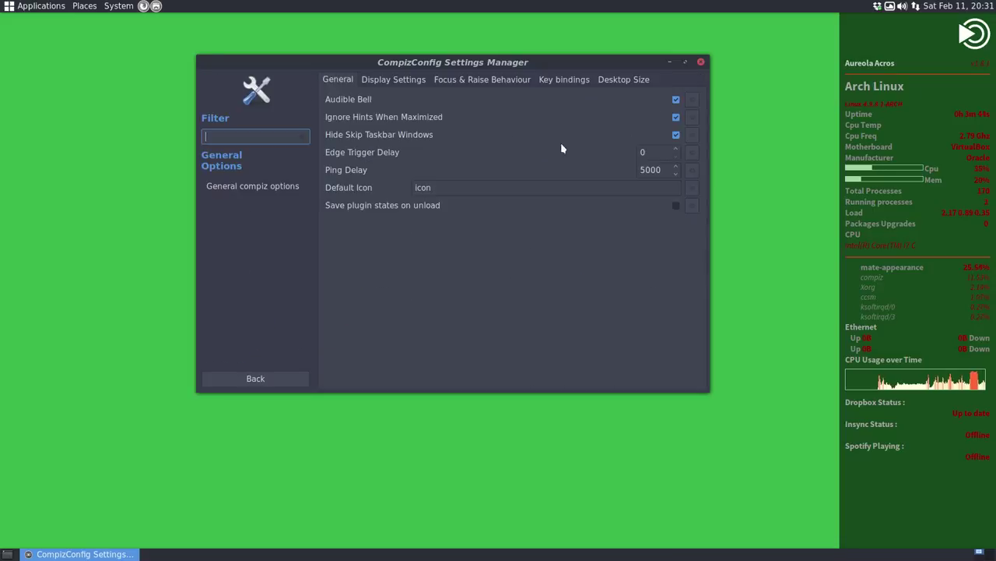
left_click(630, 81)
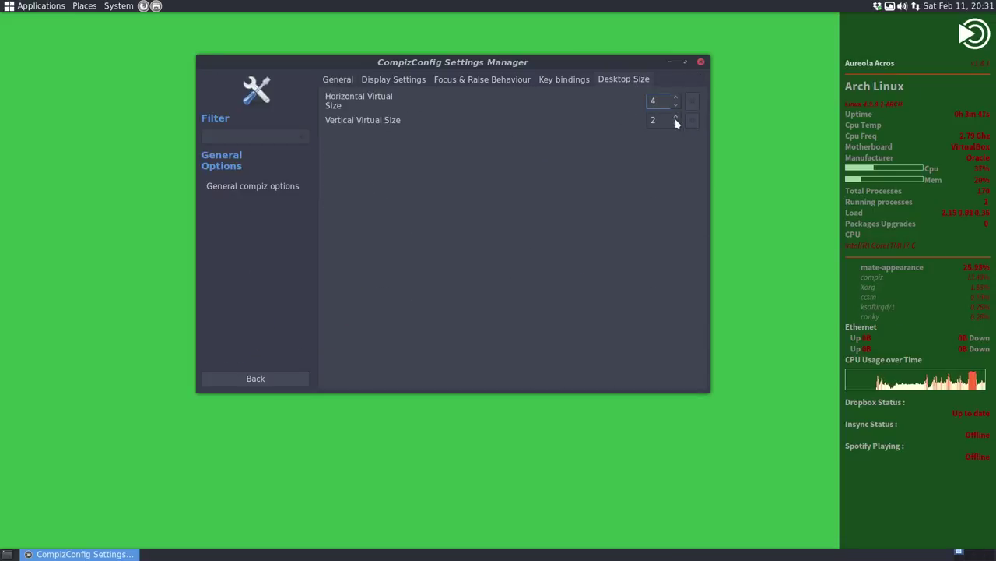
Review the general, display, and focus and raise settings of General Options, and return to the plugin list
left_click(349, 81)
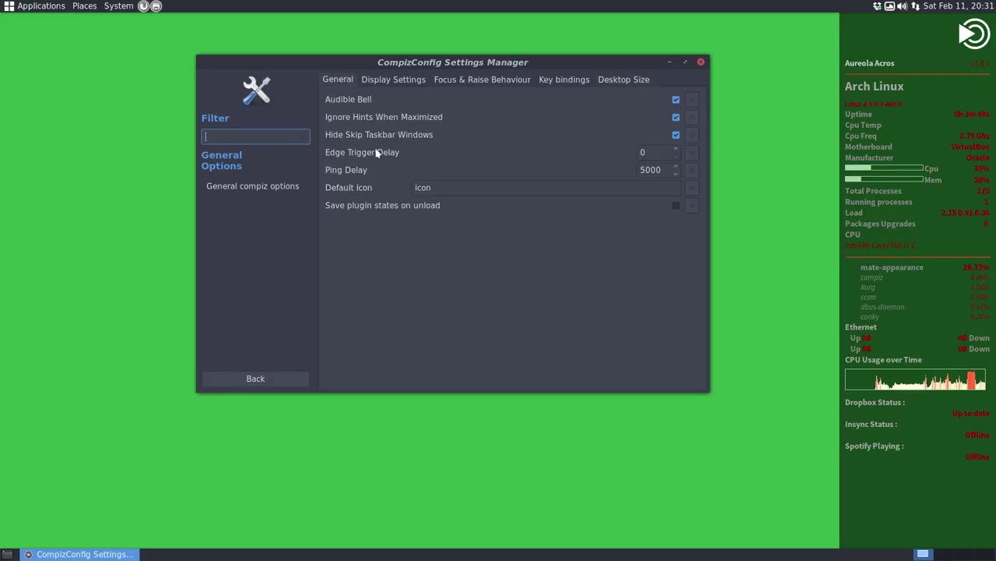
left_click(394, 81)
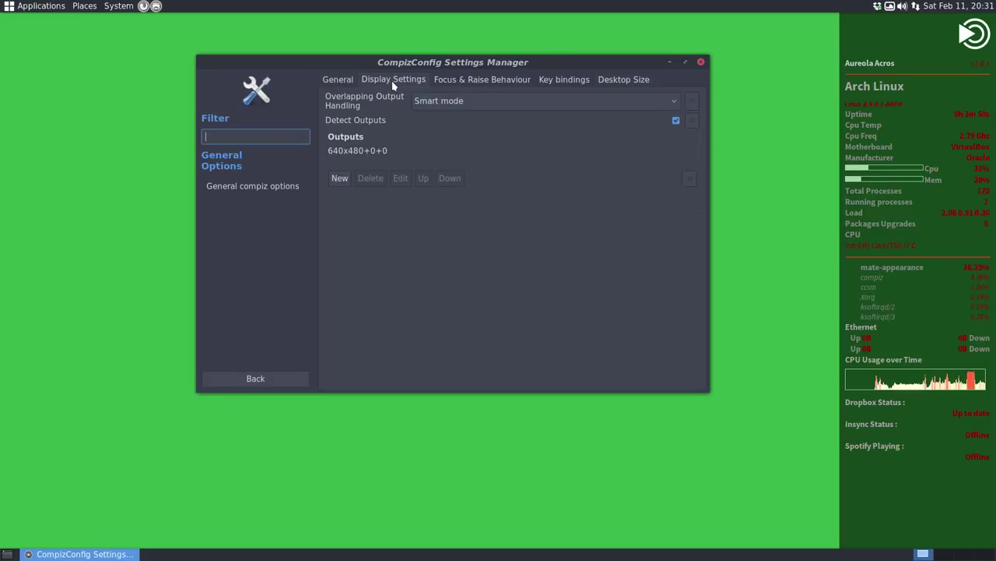
left_click(450, 81)
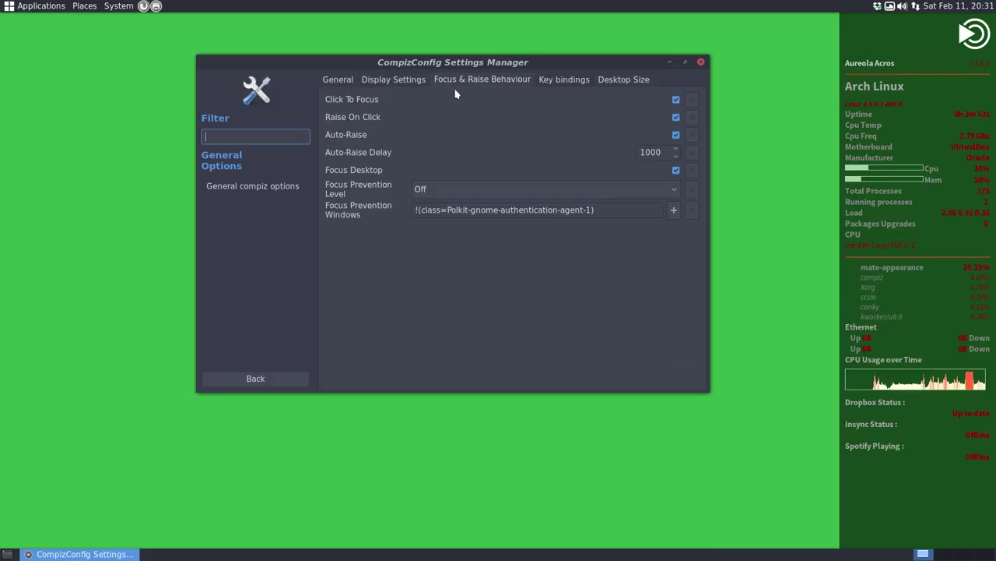
left_click(347, 81)
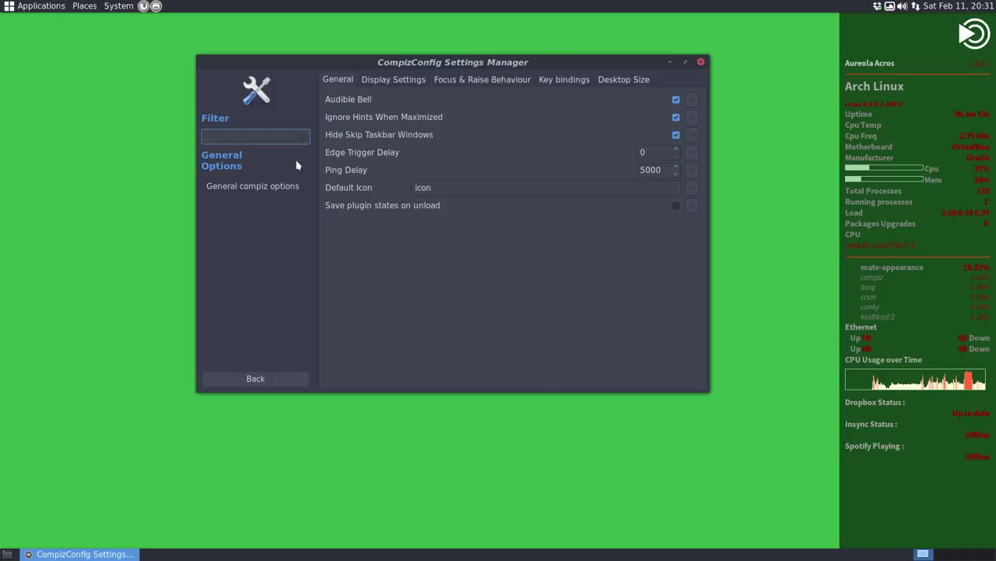
left_click(254, 378)
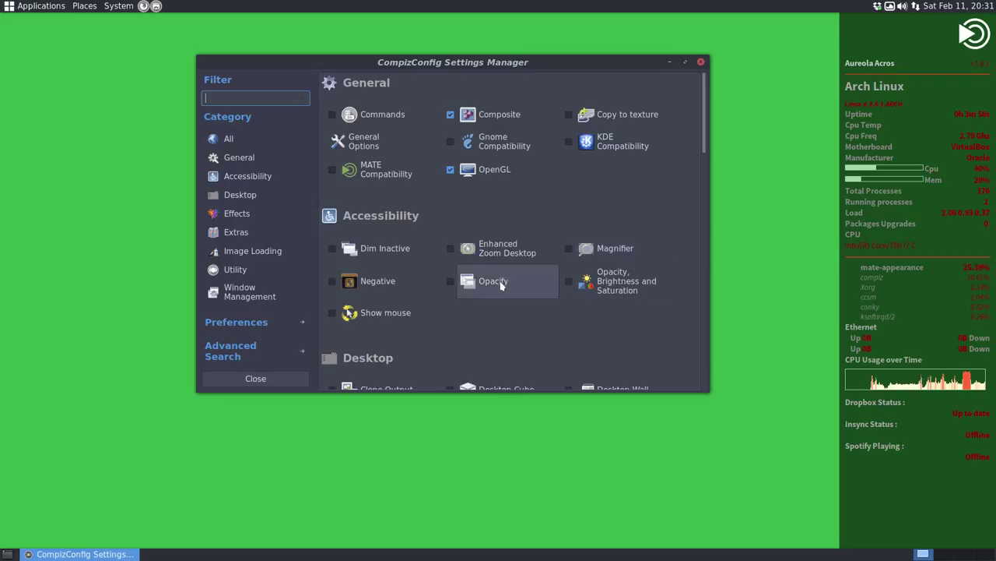
Enable the Desktop Cube, Rotate Cube and 3D Windows plugins
scroll(327, 299, "down", 4)
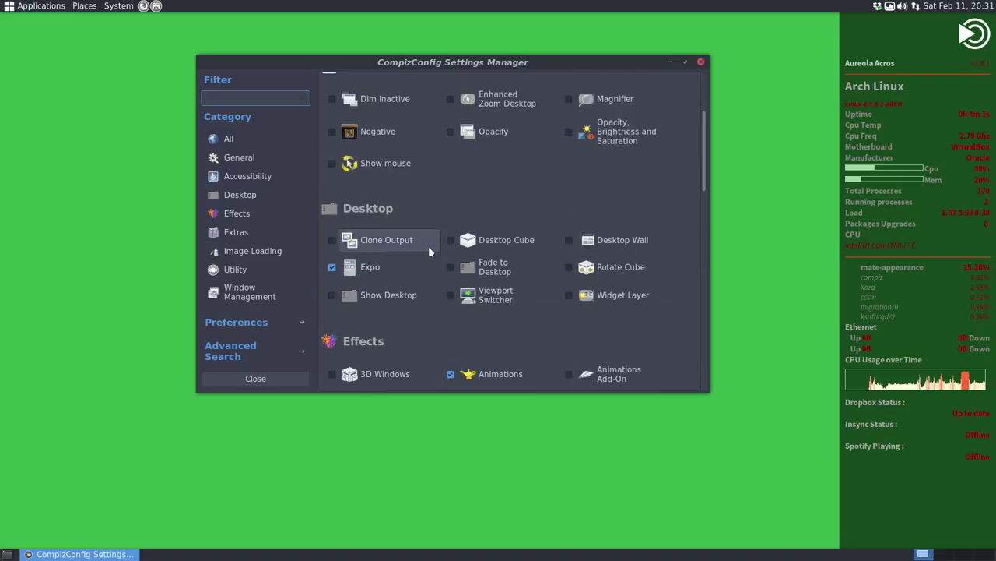
left_click(450, 240)
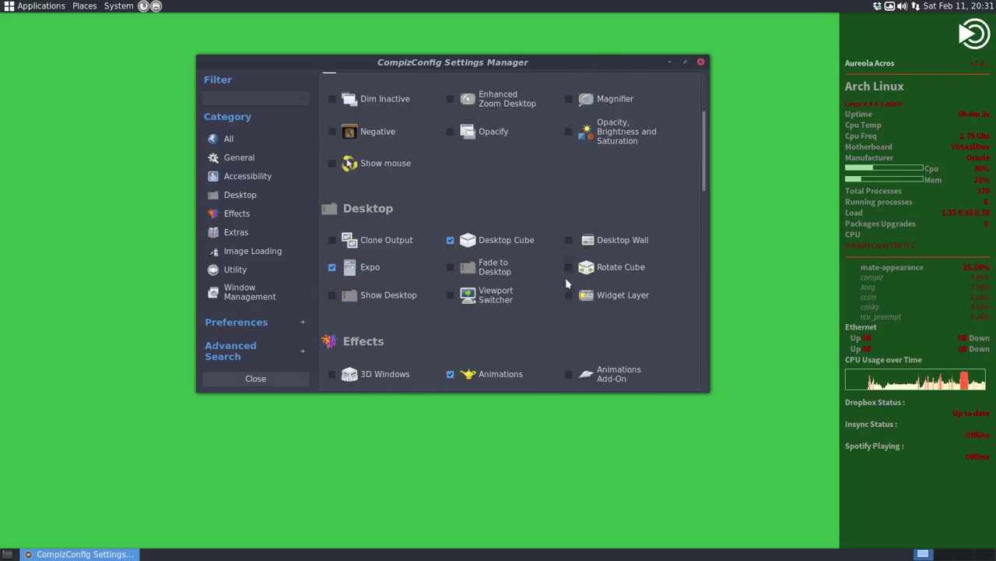
scroll(420, 300, "down", 3)
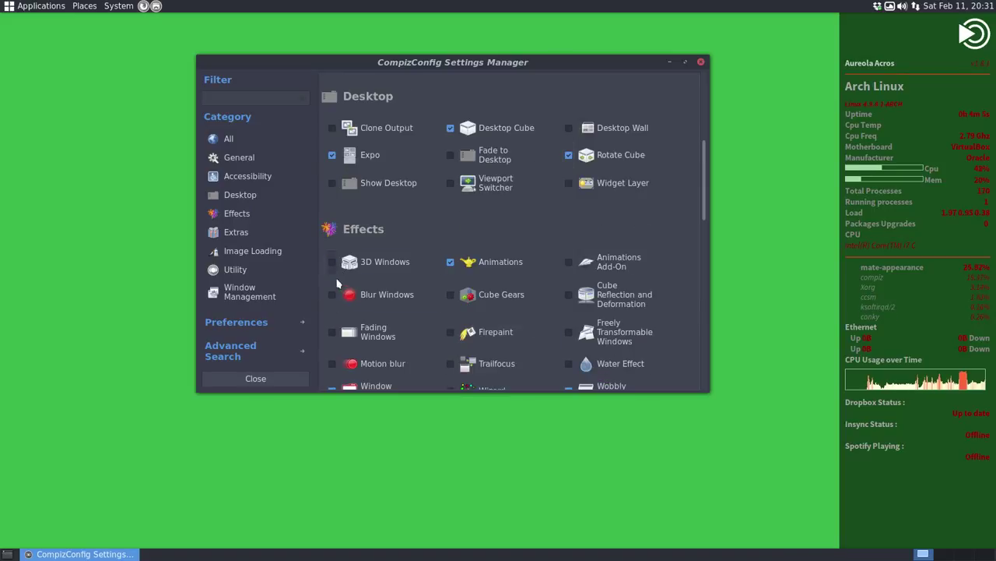
left_click(332, 262)
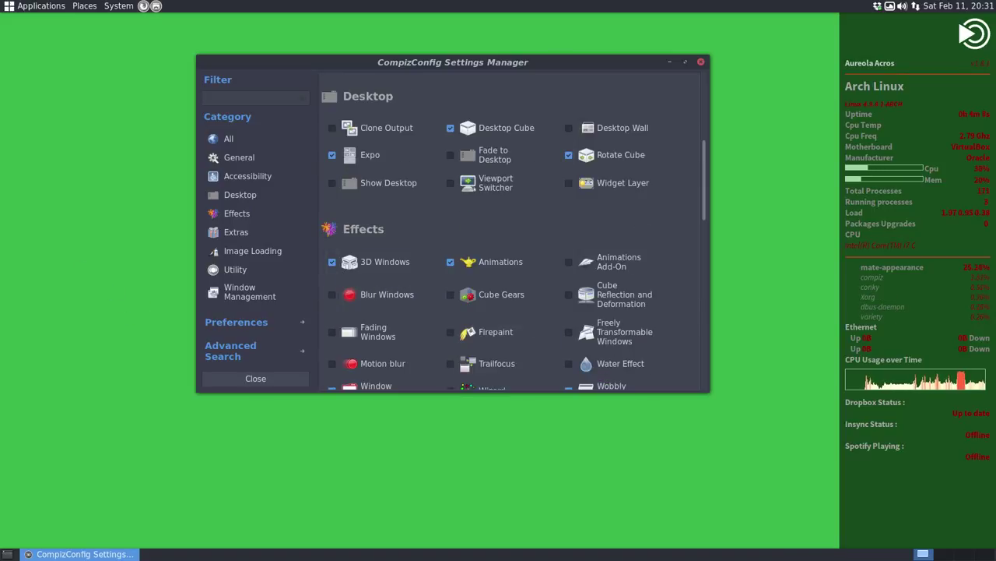
Rotate the desktop cube back and forth between workspaces to try the 3D effect, ending on the settings manager's workspace
key("ctrl+alt+Left")
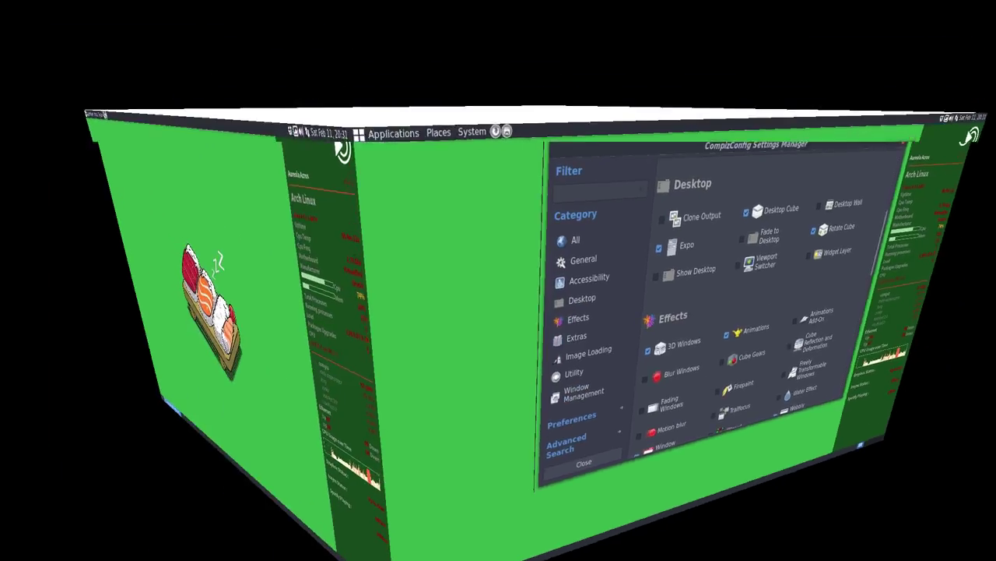
key("ctrl+alt+Right")
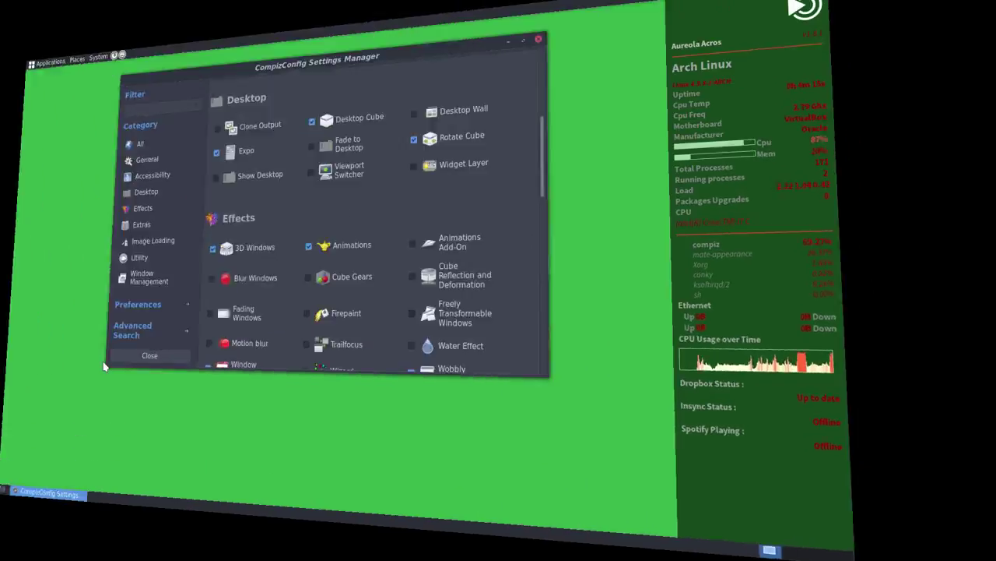
key("ctrl+alt+Left")
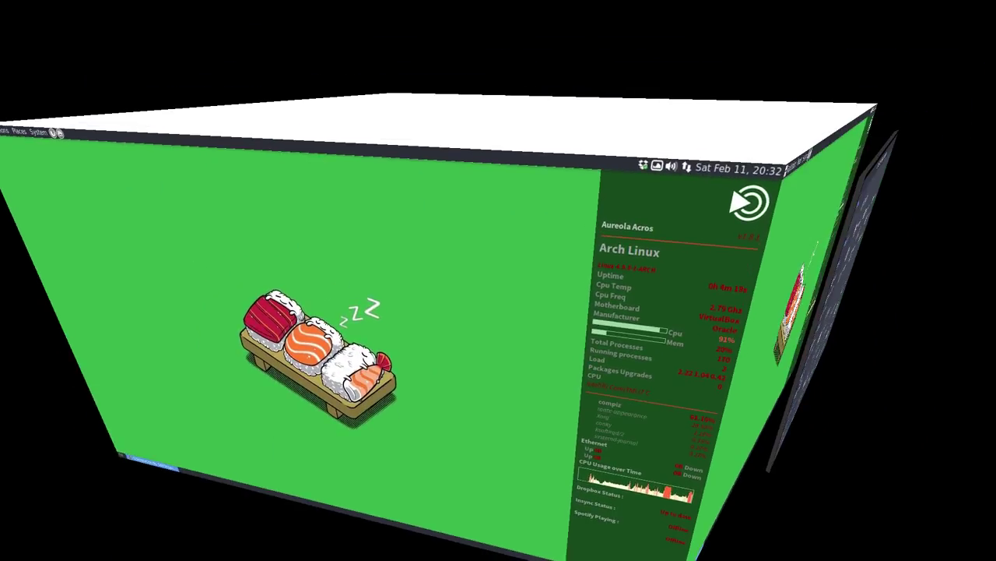
key("ctrl+alt+Right")
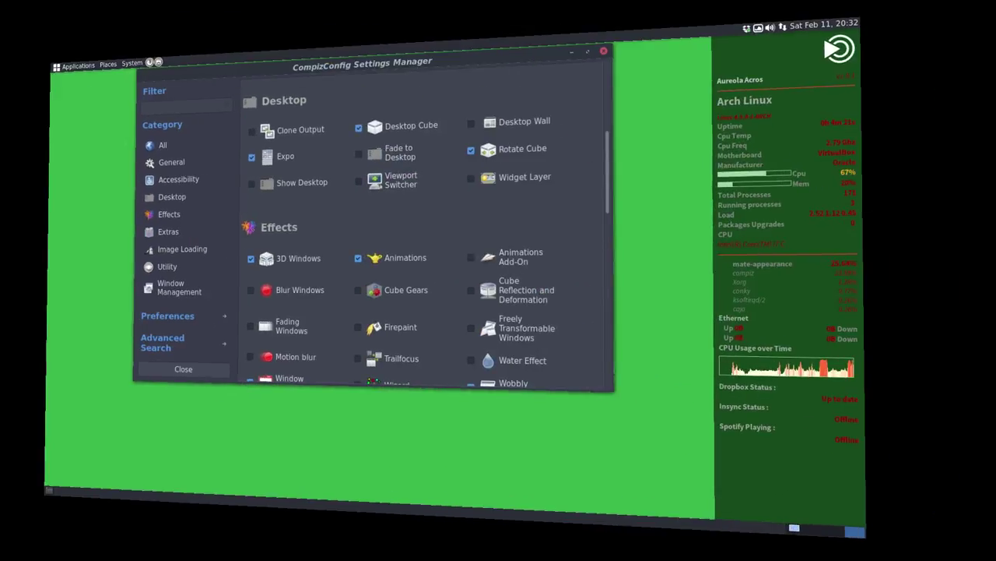
key("ctrl+alt+Right")
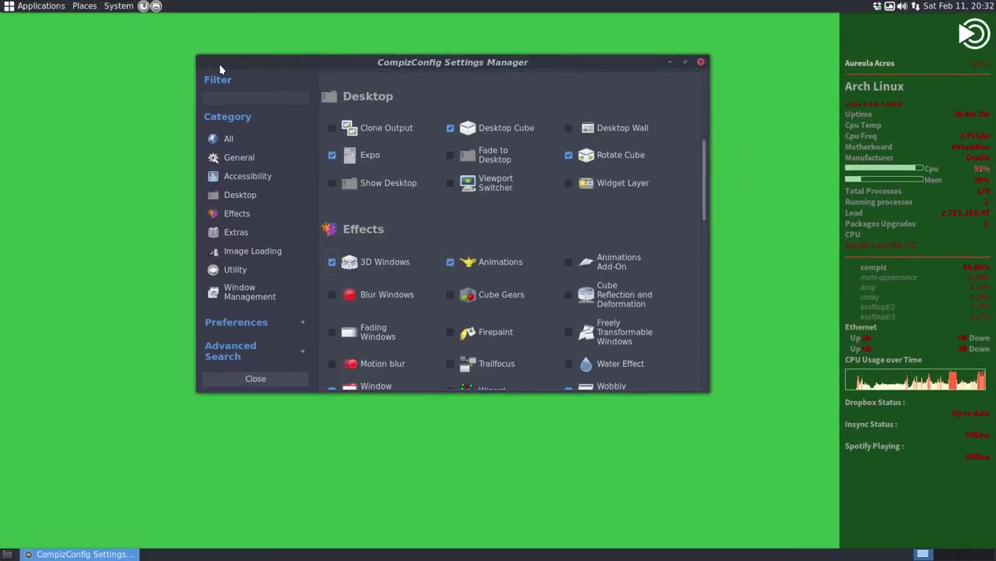
Unfold the desktop cube to view the workspaces side by side, and return to the settings manager's workspace
key("ctrl+alt+Down")
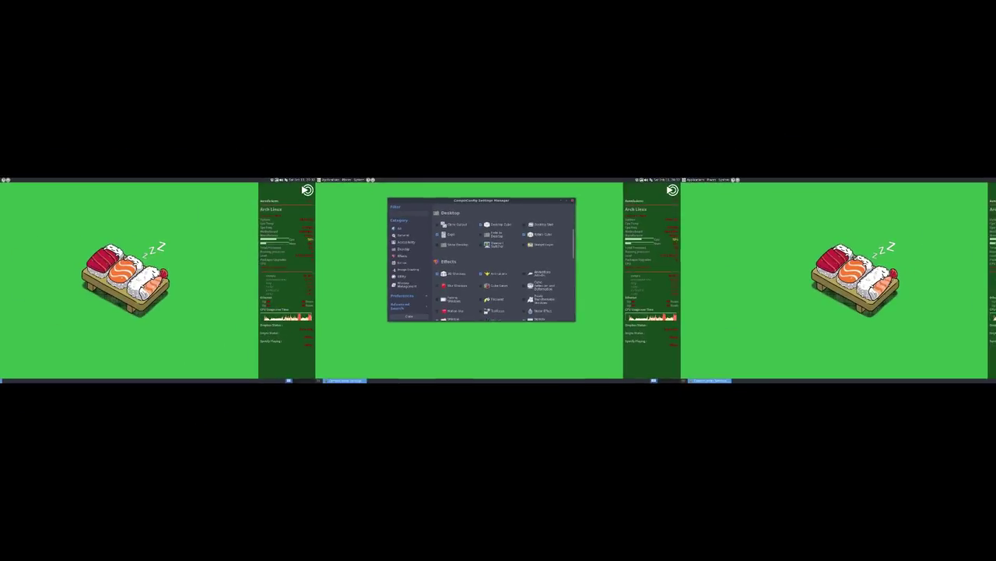
key("ctrl+alt+Down")
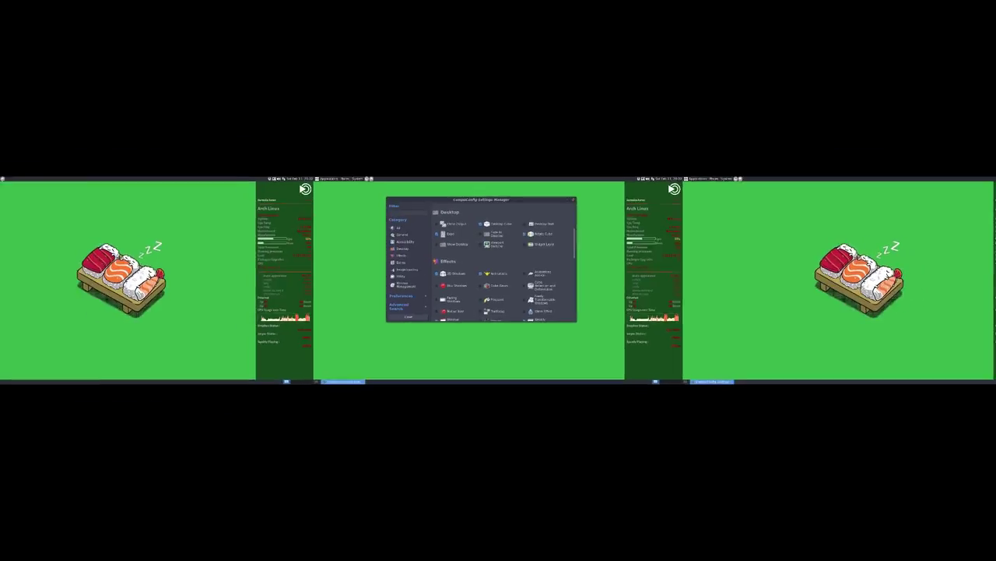
key("ctrl+alt+Right")
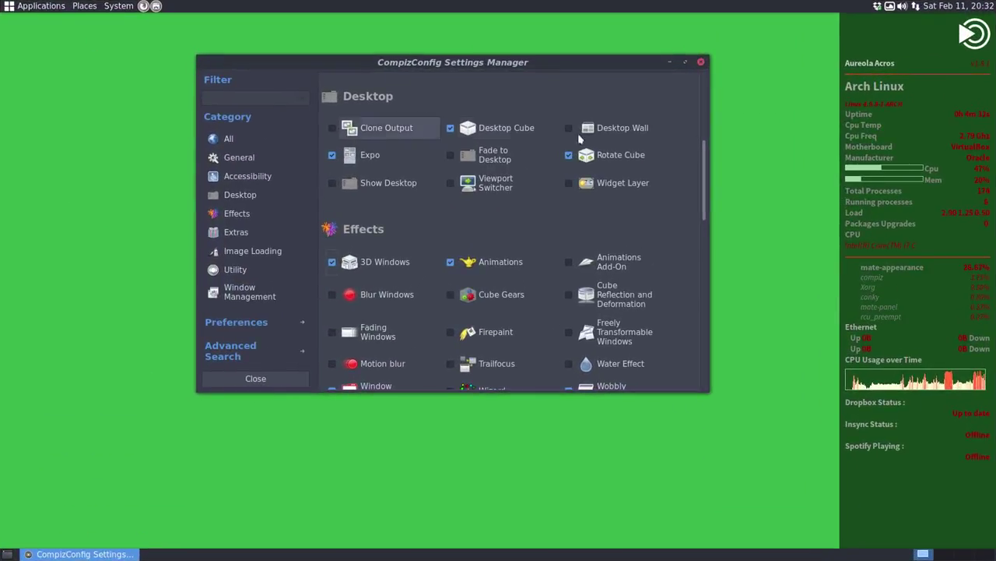
Reopen the desktop size settings in General Options and check the horizontal and vertical virtual sizes
scroll(429, 167, "up", 5)
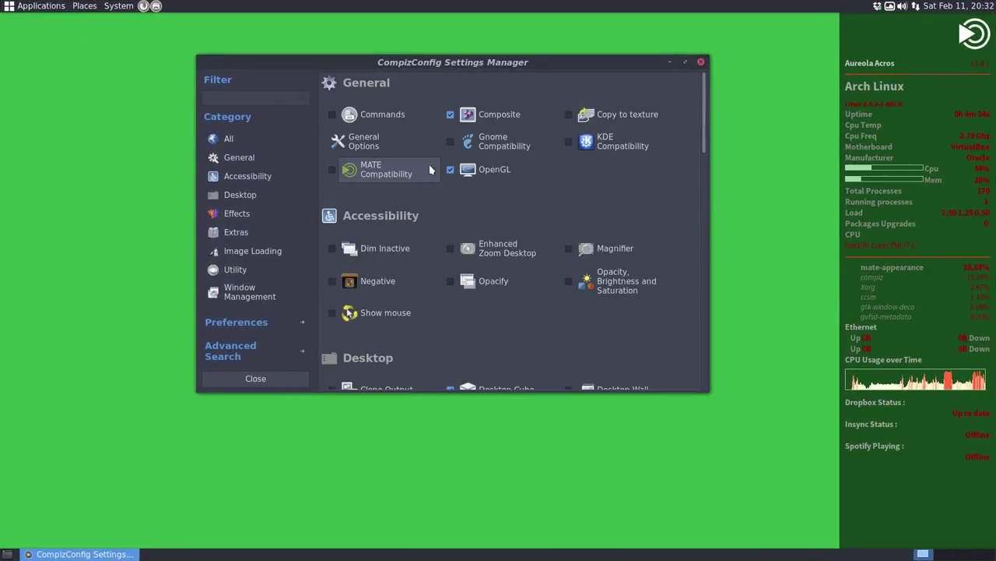
left_click(369, 148)
left_click(624, 80)
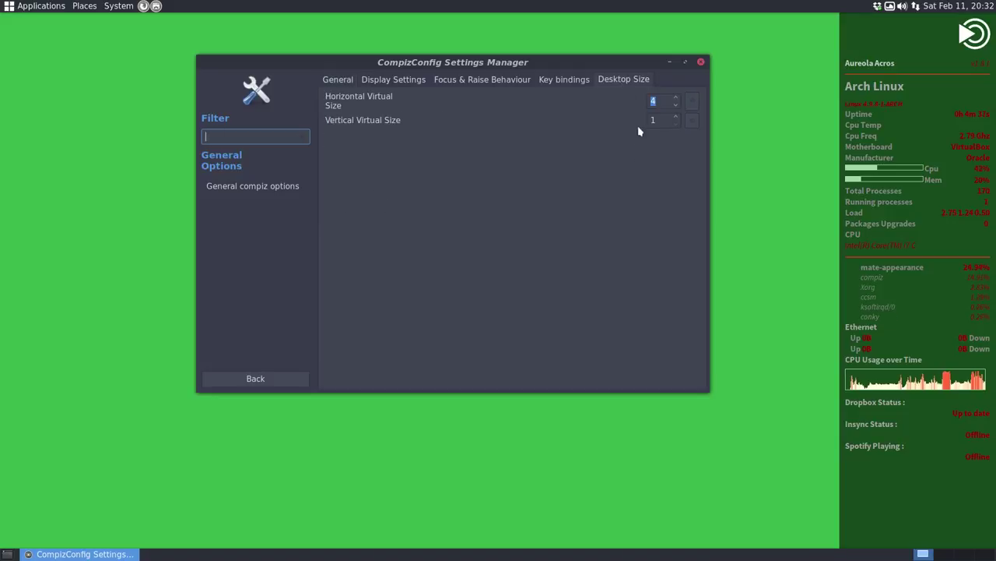
left_click(661, 119)
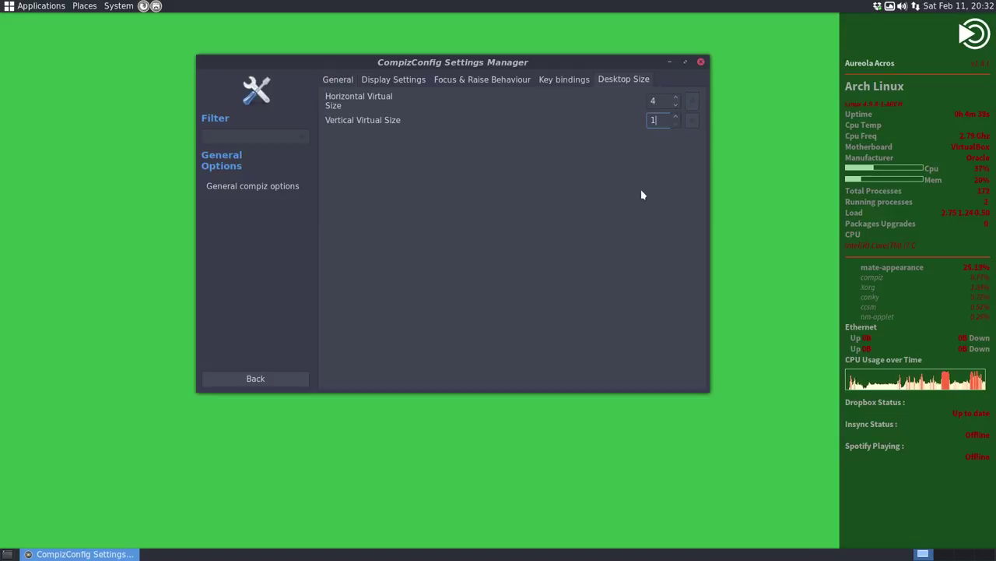
Return to the plugin list and enable the Scale plugin under Window Management together with its required PNG plugin
key("ctrl+alt+Left")
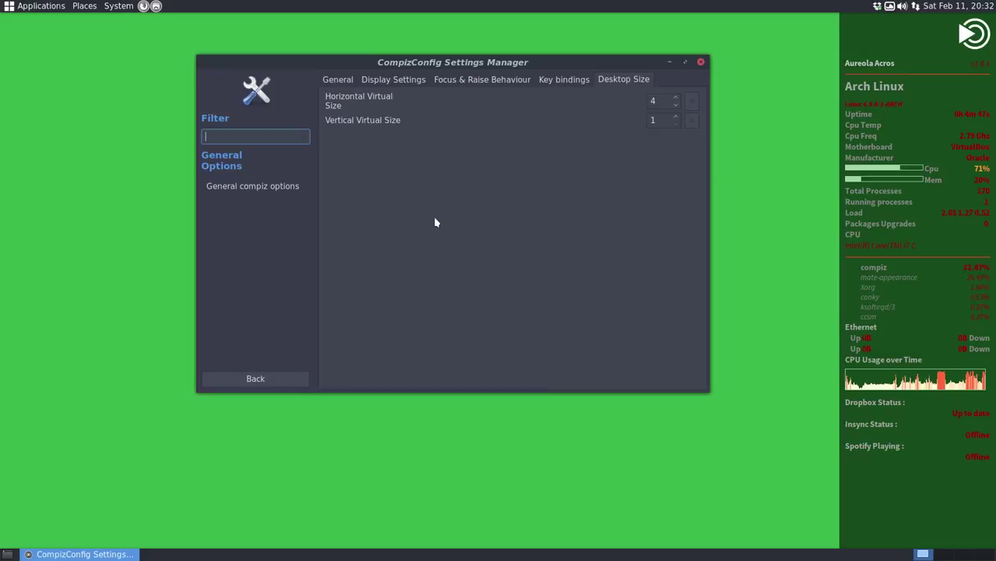
left_click(257, 379)
scroll(447, 320, "down", 5)
scroll(446, 319, "down", 5)
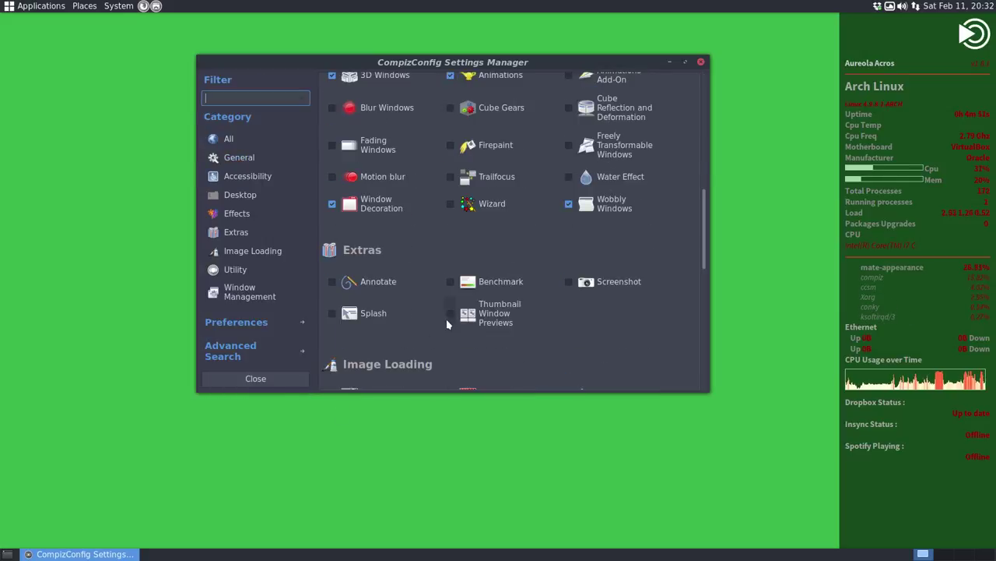
scroll(443, 315, "down", 3)
scroll(442, 314, "down", 3)
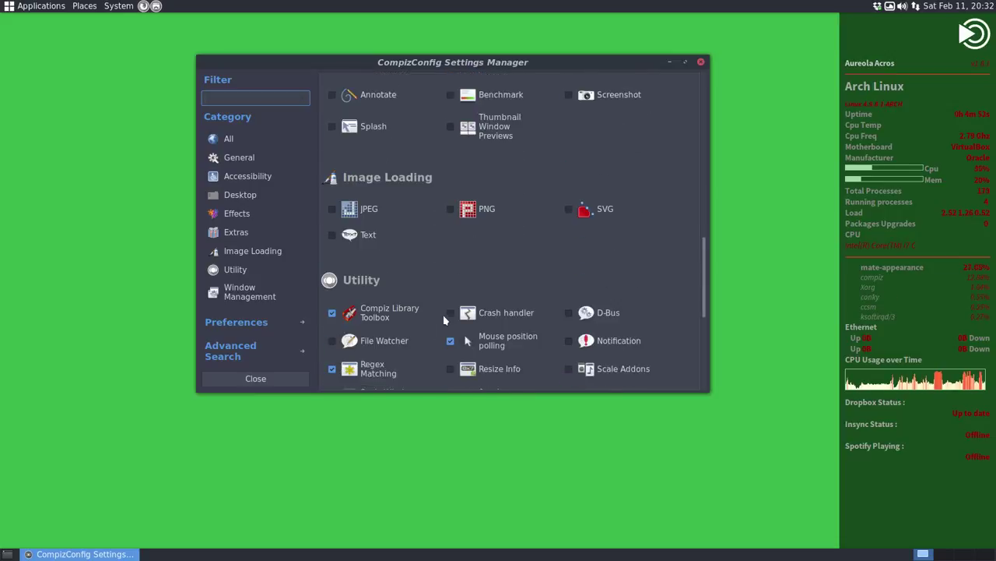
scroll(443, 315, "down", 2)
scroll(443, 315, "down", 1)
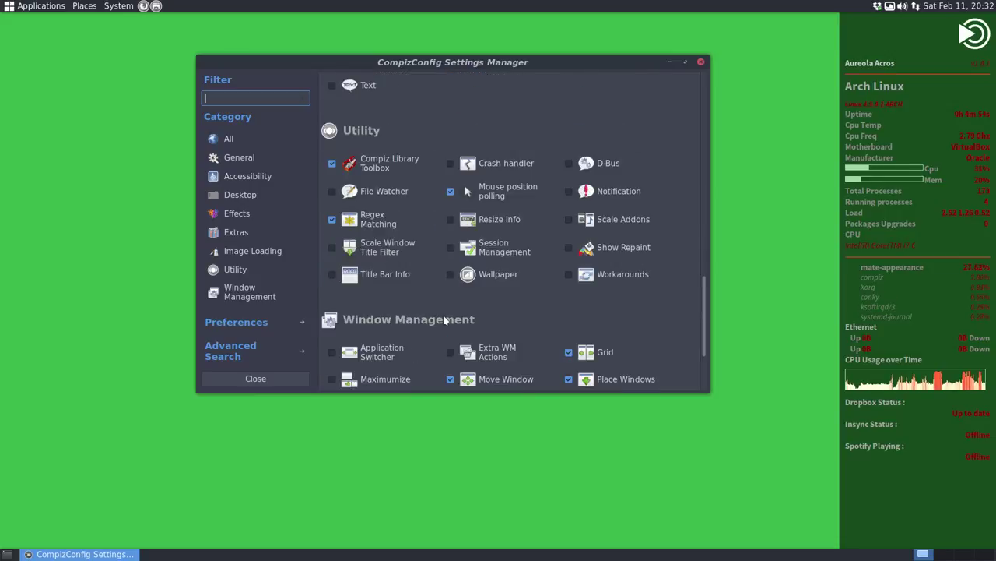
scroll(444, 320, "down", 1)
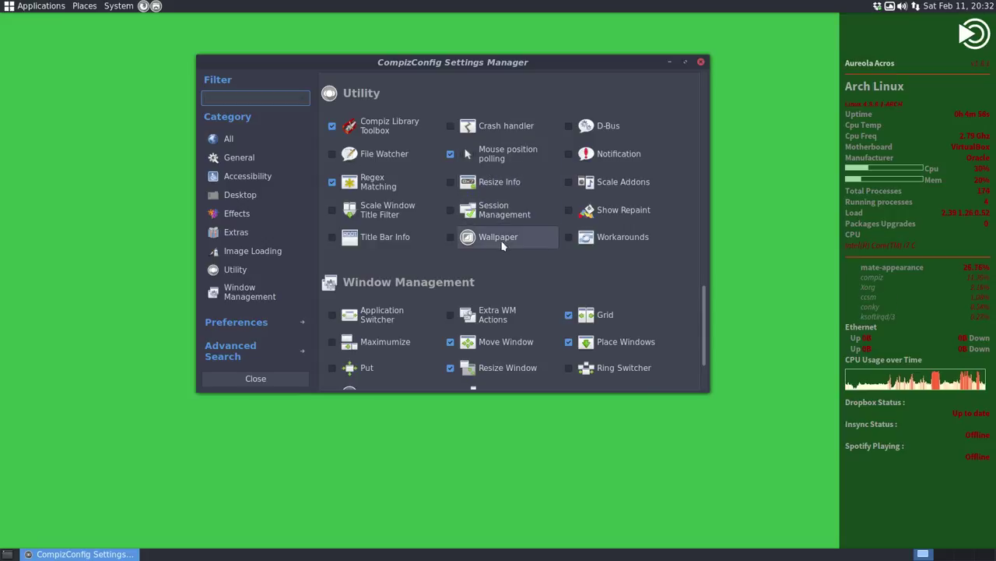
scroll(498, 249, "down", 2)
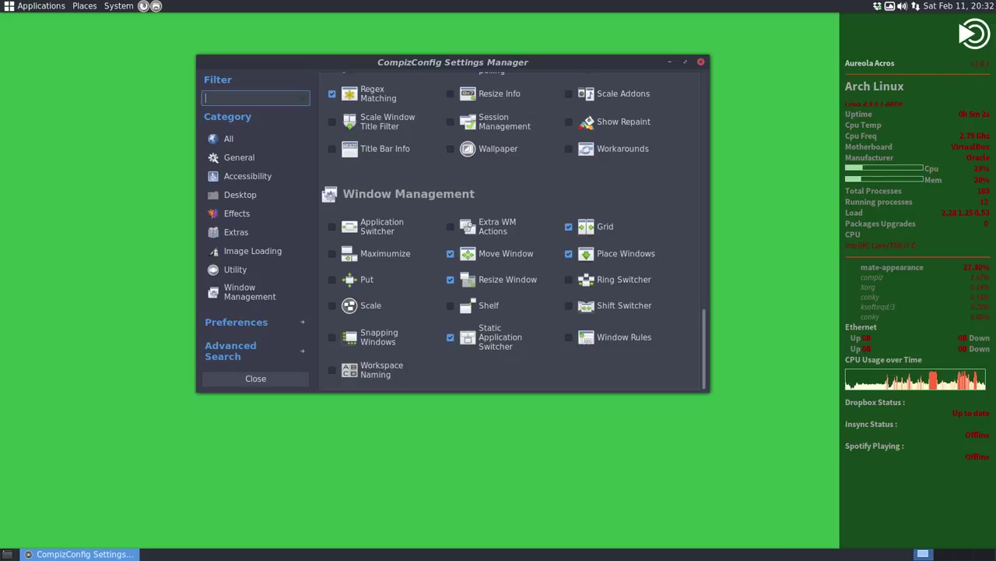
left_click(332, 305)
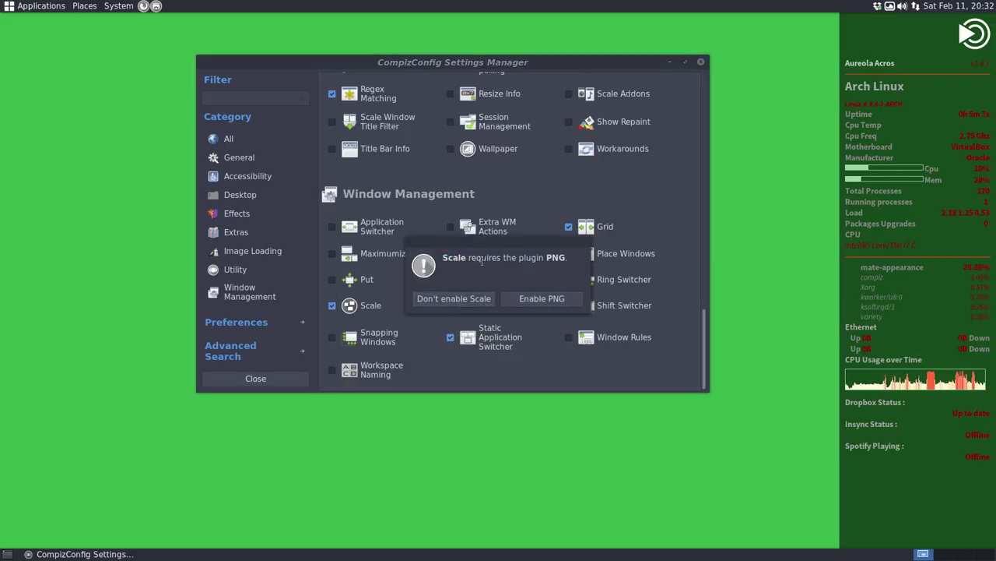
left_click(562, 299)
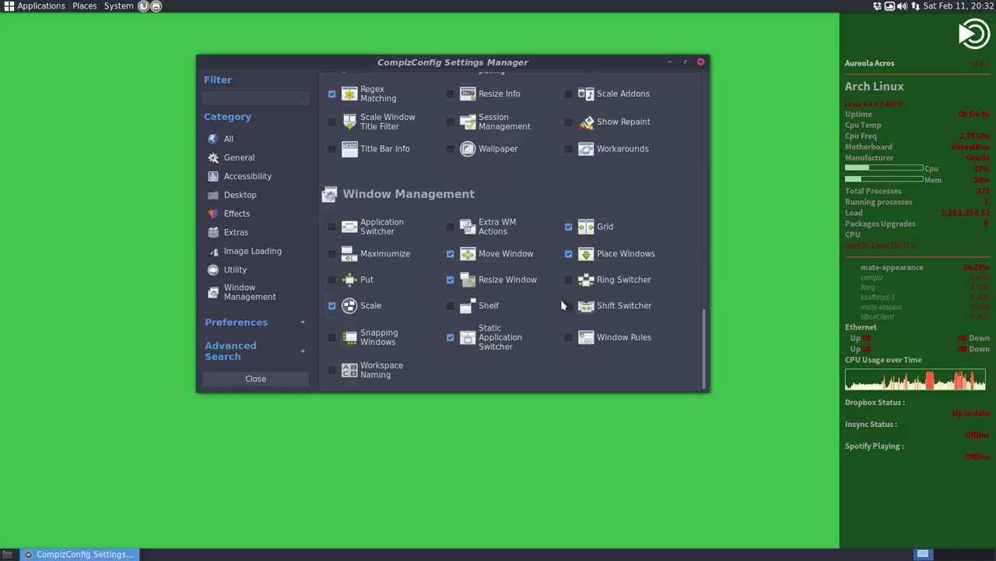
Review the Scale plugin's appearance, behaviour and bindings settings, and disable Scale in the plugin list
left_click(374, 310)
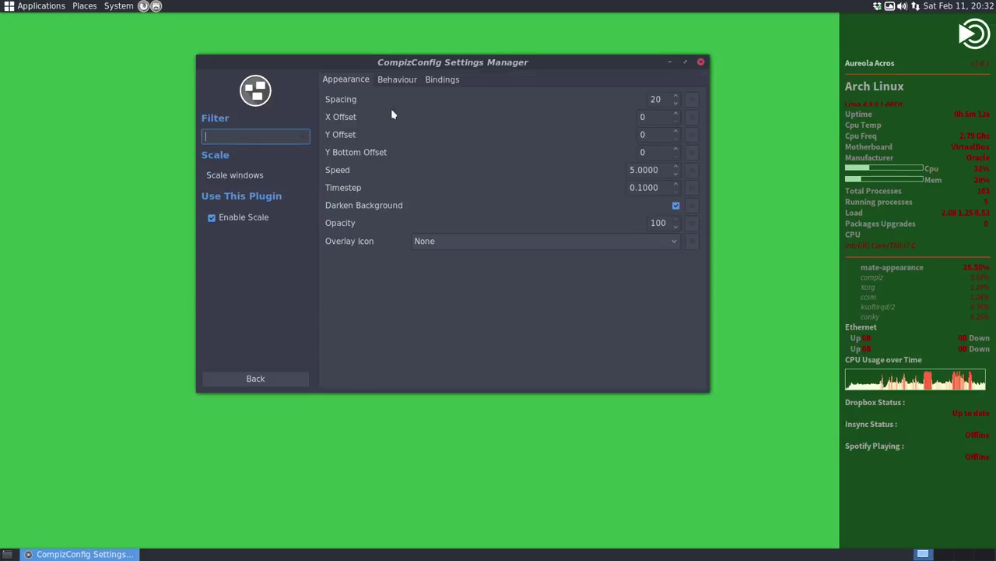
left_click(399, 81)
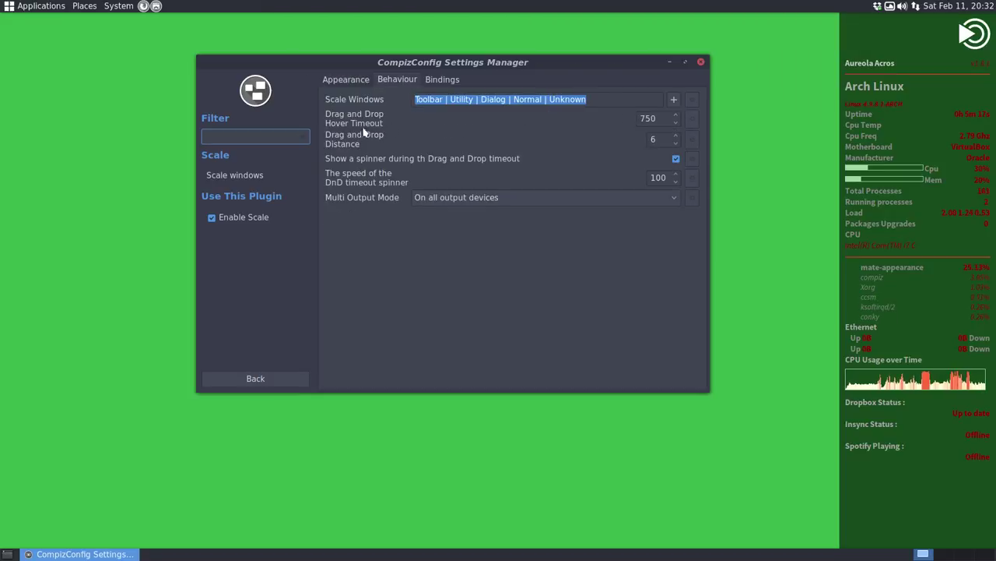
left_click(443, 80)
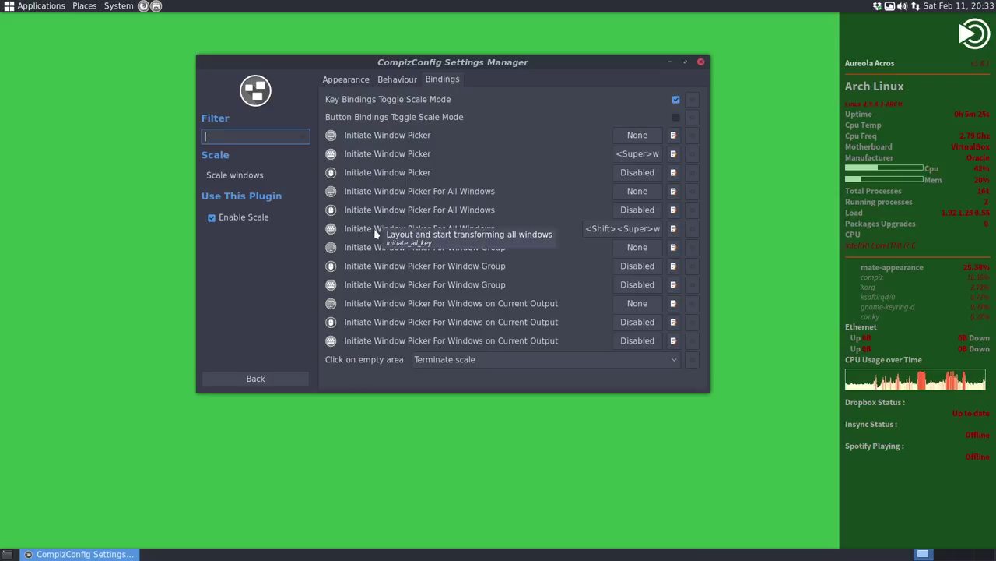
left_click(255, 379)
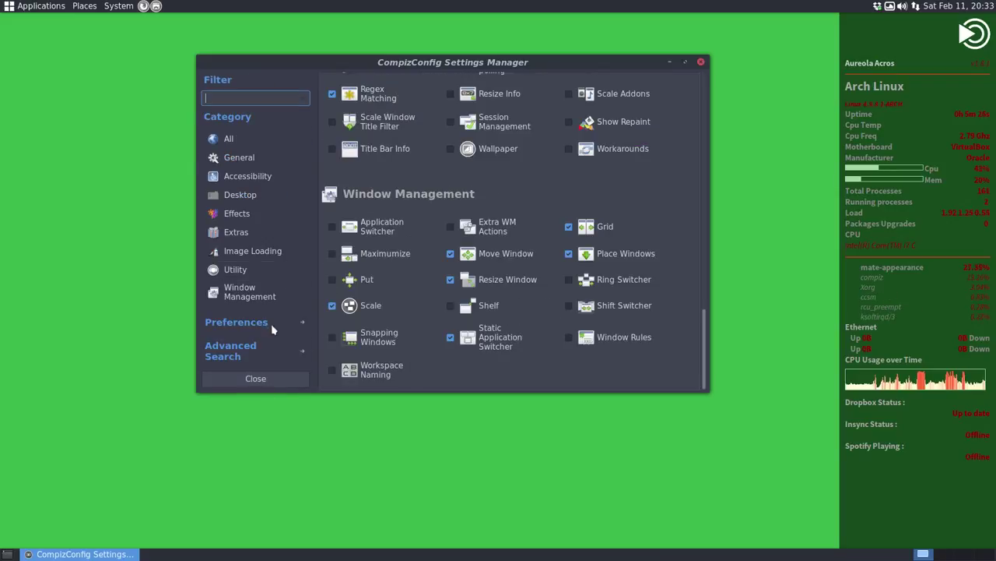
left_click(333, 307)
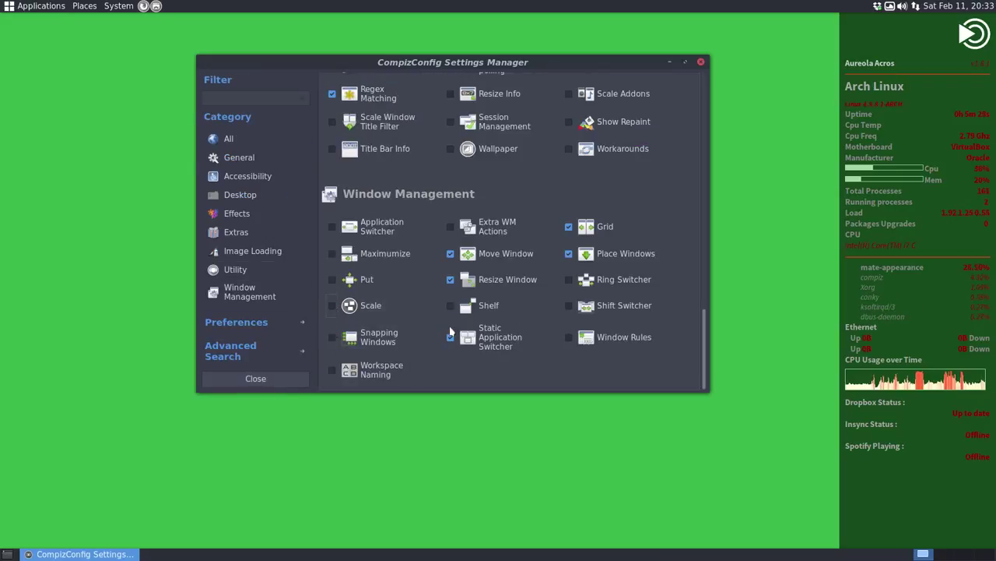
Enable the Firepaint effect, open its settings and paint a trial loop of fire across the screen
scroll(566, 249, "up", 4)
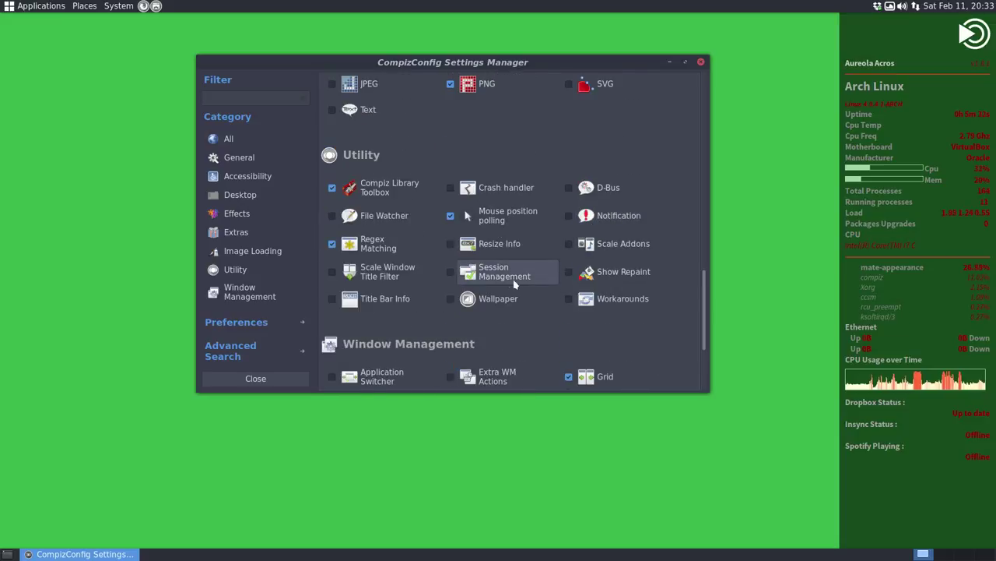
scroll(532, 193, "up", 5)
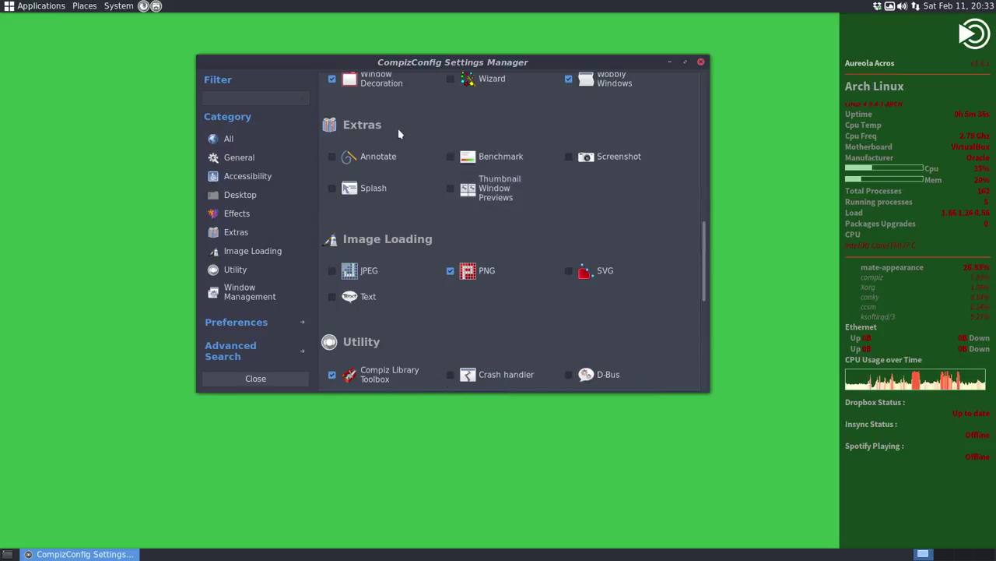
scroll(398, 133, "up", 4)
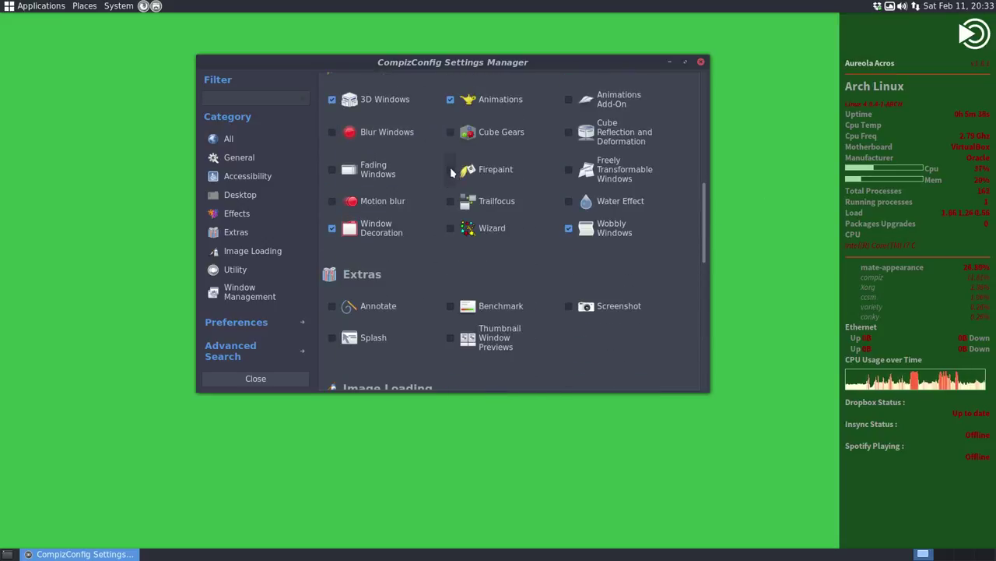
left_click(475, 170)
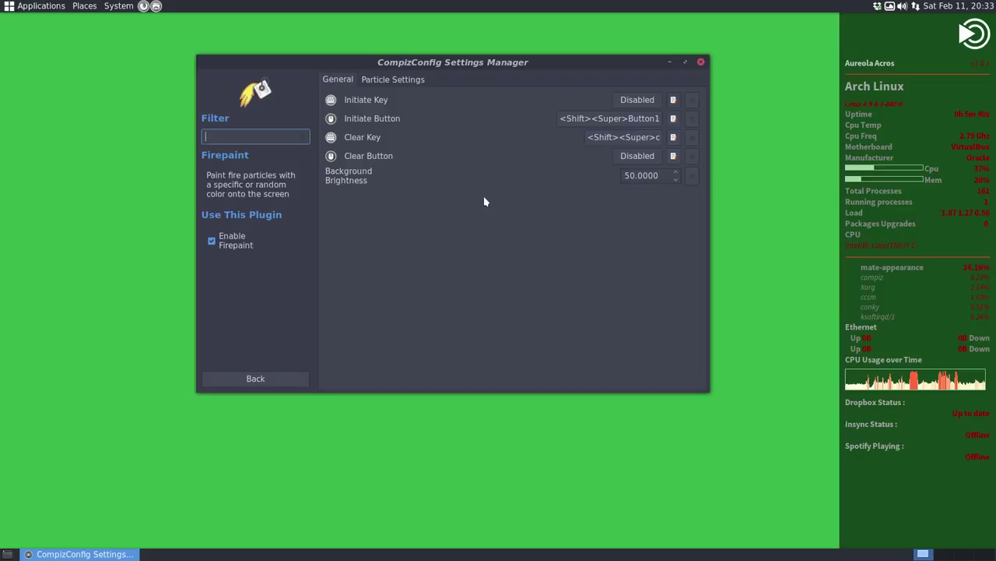
left_click(649, 120, "shift+super")
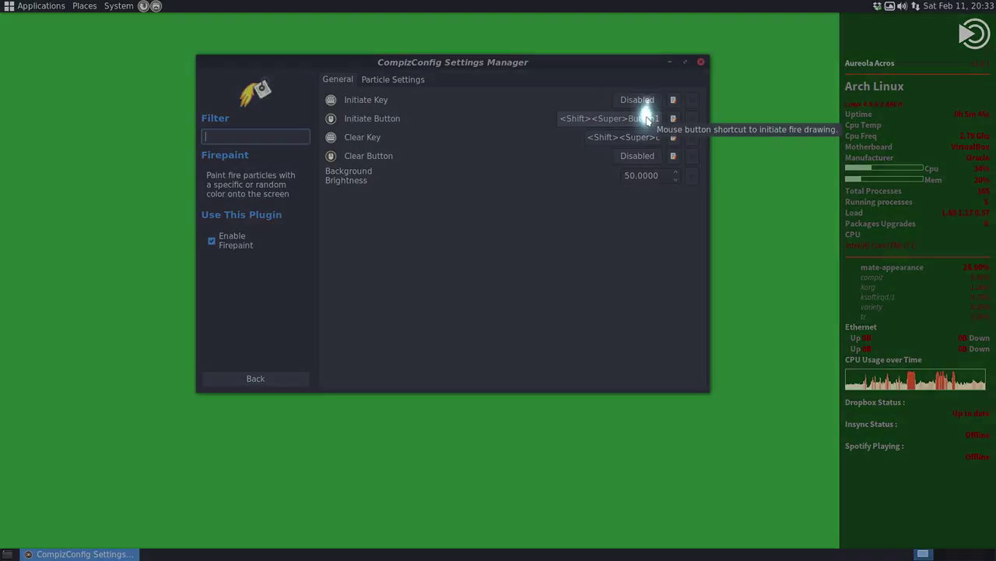
mouse_move(567, 183)
left_mouse_down()
mouse_move(378, 284)
mouse_move(509, 427)
mouse_move(643, 289)
mouse_move(615, 270)
left_mouse_up()
Disable Firepaint to clear the painted fire, and enable Randomly Colored Fire in its particle settings
left_click(395, 80)
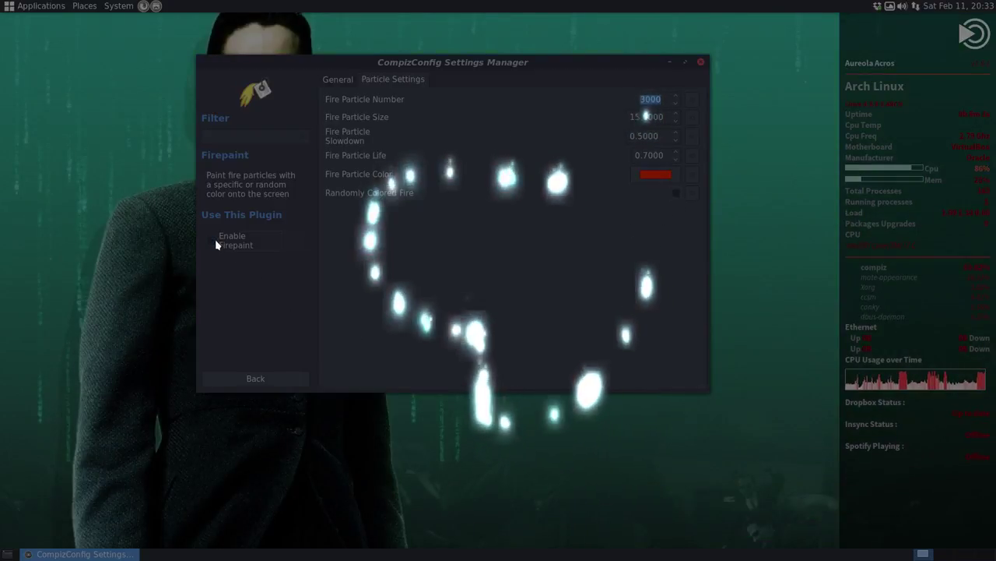
left_click(215, 239)
left_click(675, 194)
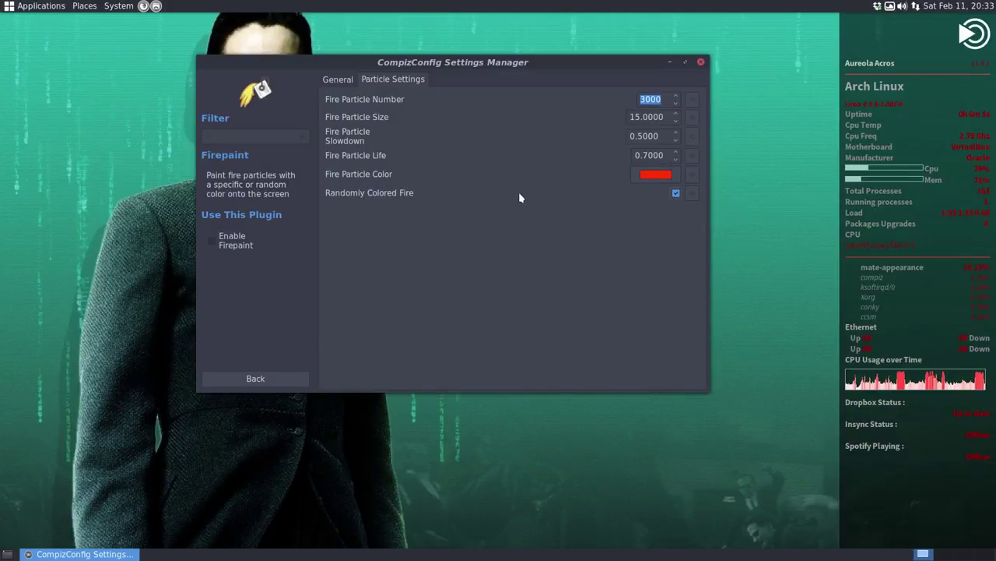
Re-enable Firepaint and paint randomly coloured fire strokes over the settings window and desktop
left_click(350, 80)
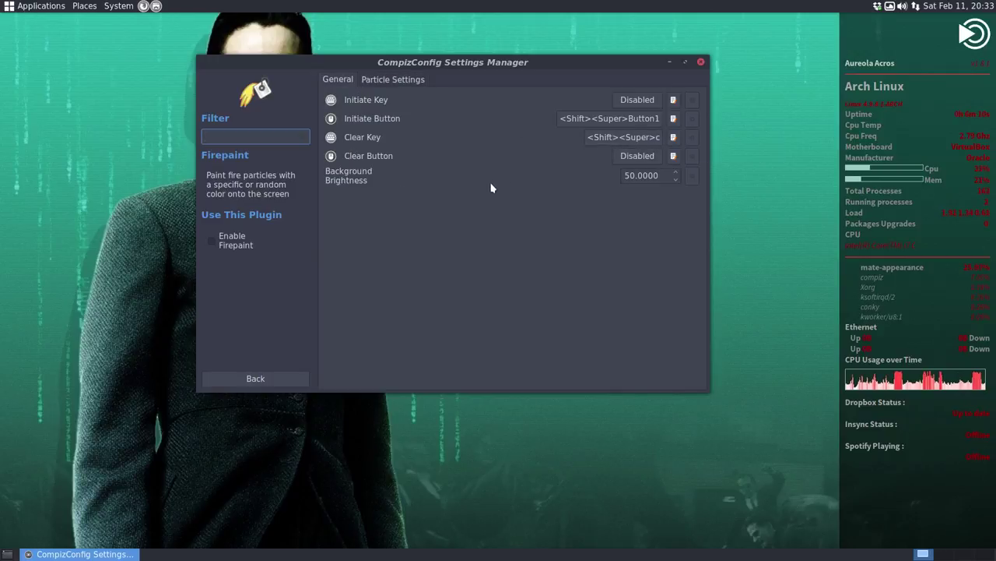
left_click(219, 244)
mouse_move(410, 240)
left_mouse_down("shift+super")
mouse_move(431, 249)
mouse_move(509, 156)
mouse_move(596, 187)
mouse_move(568, 257)
left_mouse_up("shift+super")
mouse_move(522, 333)
left_mouse_down("shift+super")
mouse_move(342, 287)
mouse_move(304, 222)
mouse_move(366, 89)
mouse_move(165, 110)
mouse_move(107, 311)
mouse_move(285, 404)
mouse_move(645, 467)
mouse_move(715, 373)
left_mouse_up("shift+super")
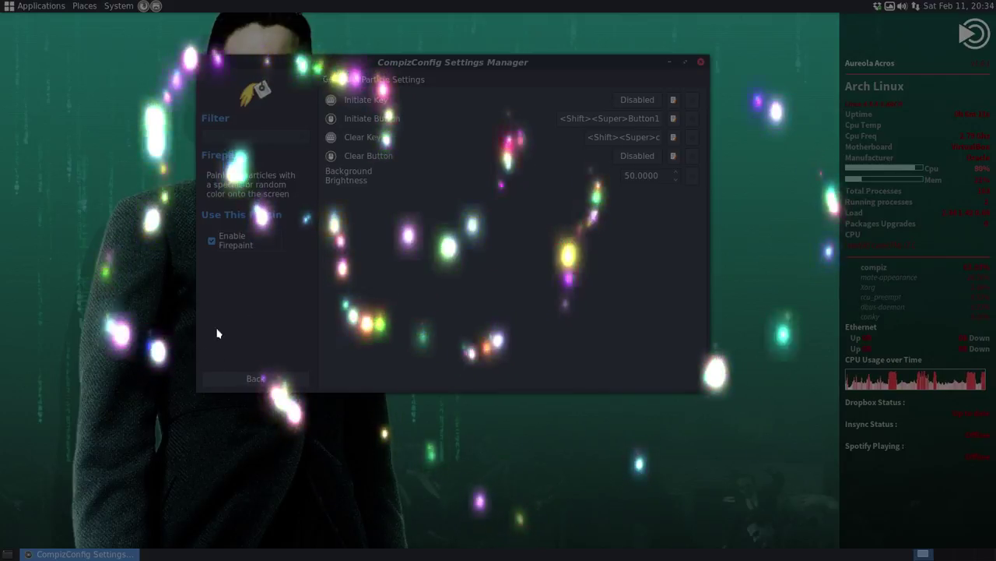
Clear the fire by toggling Firepaint off and on, and write a first name across the screen in coloured fire letters
left_click(212, 240)
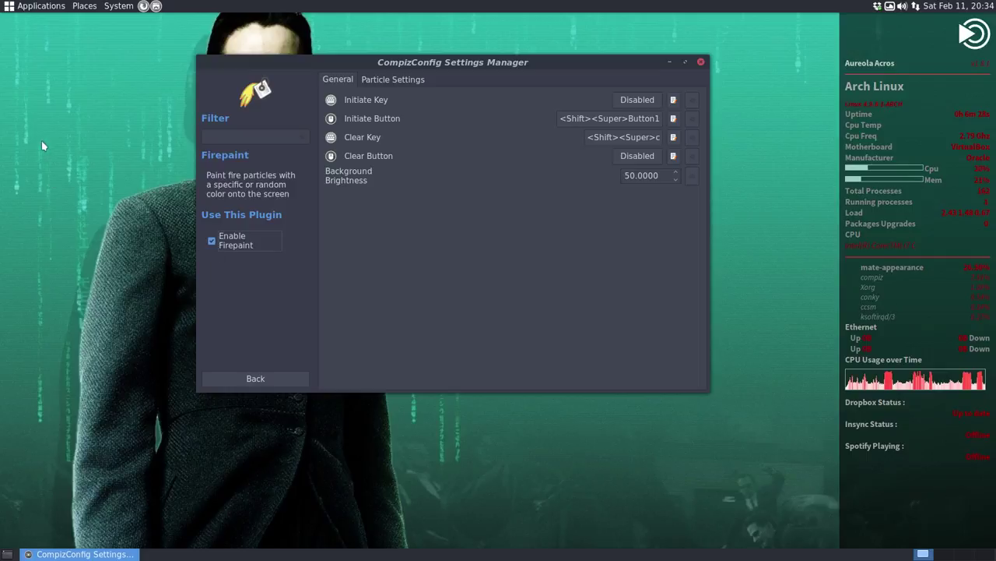
mouse_move(41, 140)
left_mouse_down()
mouse_move(39, 317)
mouse_move(53, 145)
mouse_move(115, 144)
left_mouse_up()
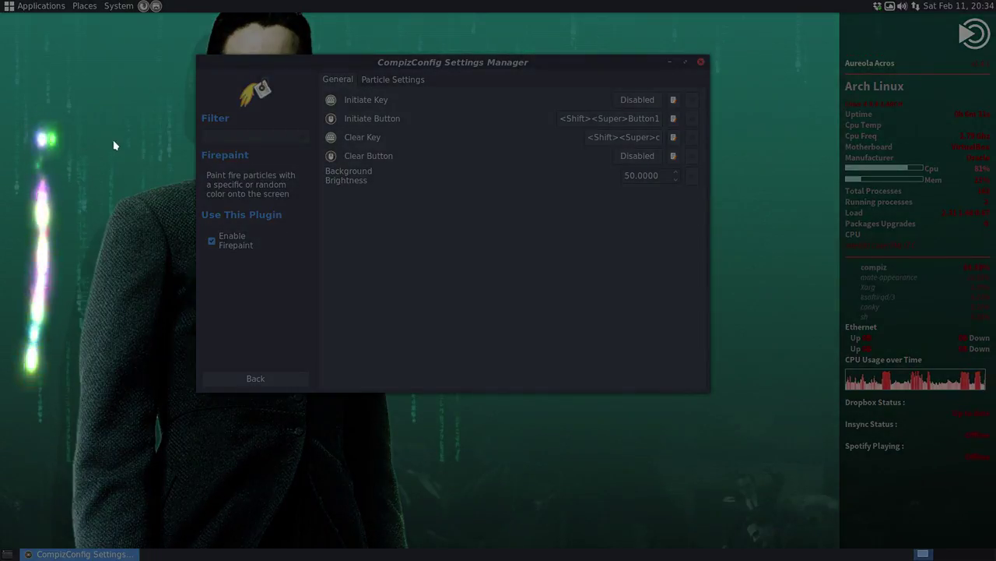
left_click_drag(45, 236, 114, 237)
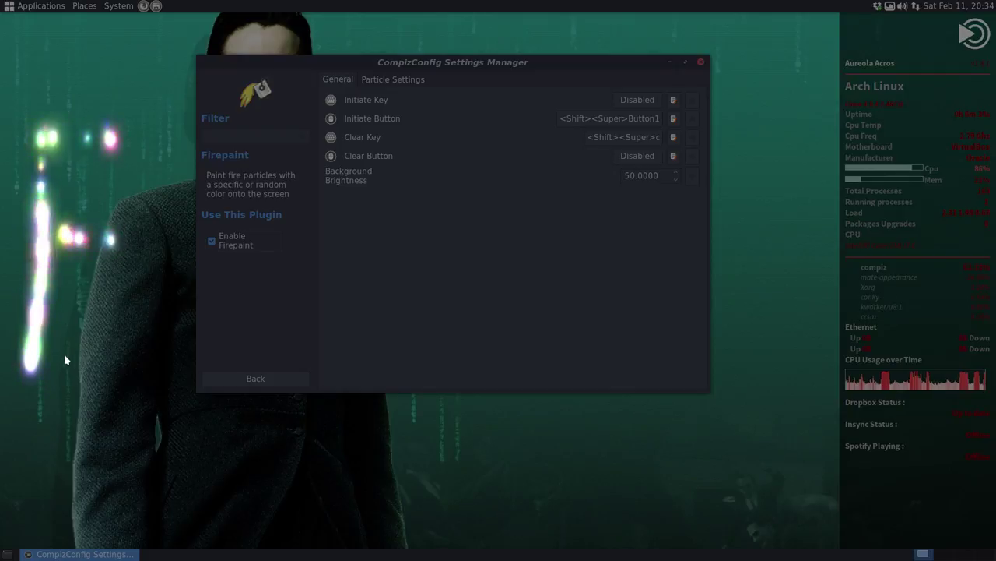
left_click_drag(113, 361, 52, 358)
left_click_drag(194, 150, 199, 360)
mouse_move(196, 152)
left_mouse_down()
mouse_move(225, 140)
mouse_move(280, 174)
mouse_move(260, 223)
mouse_move(226, 233)
mouse_move(260, 264)
mouse_move(302, 347)
left_mouse_up()
left_click(407, 392)
left_click_drag(425, 282, 424, 185)
left_click_drag(429, 91, 420, 117)
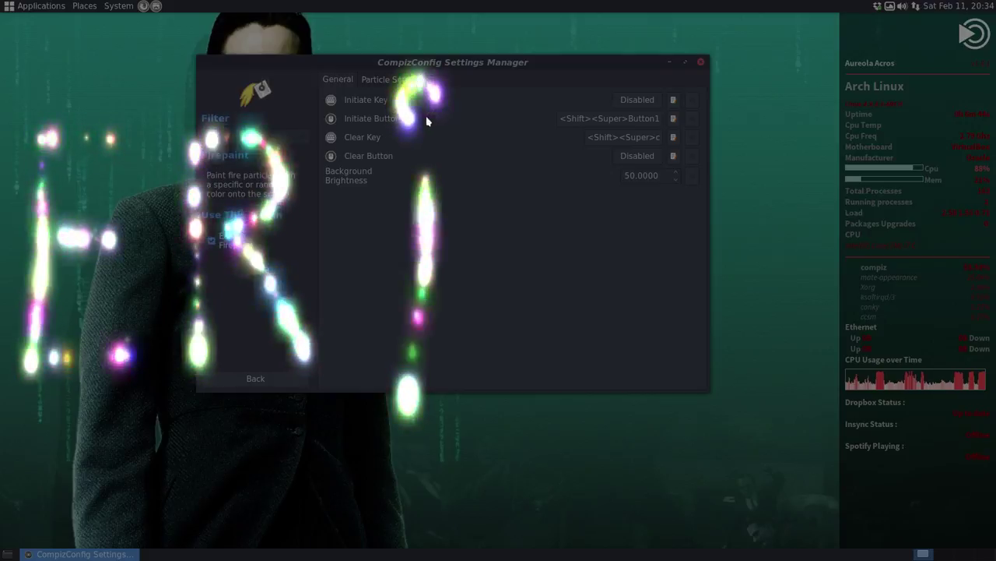
left_click_drag(515, 172, 511, 396)
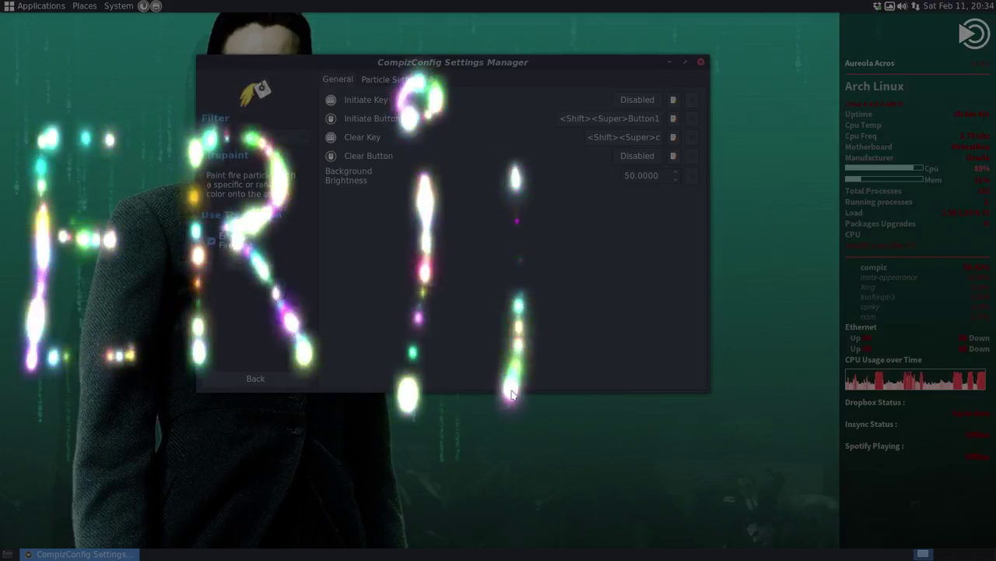
mouse_move(517, 278)
left_mouse_down()
mouse_move(517, 175)
mouse_move(563, 202)
mouse_move(616, 174)
mouse_move(578, 232)
mouse_move(529, 257)
mouse_move(567, 287)
mouse_move(576, 357)
mouse_move(648, 418)
mouse_move(739, 334)
left_mouse_up()
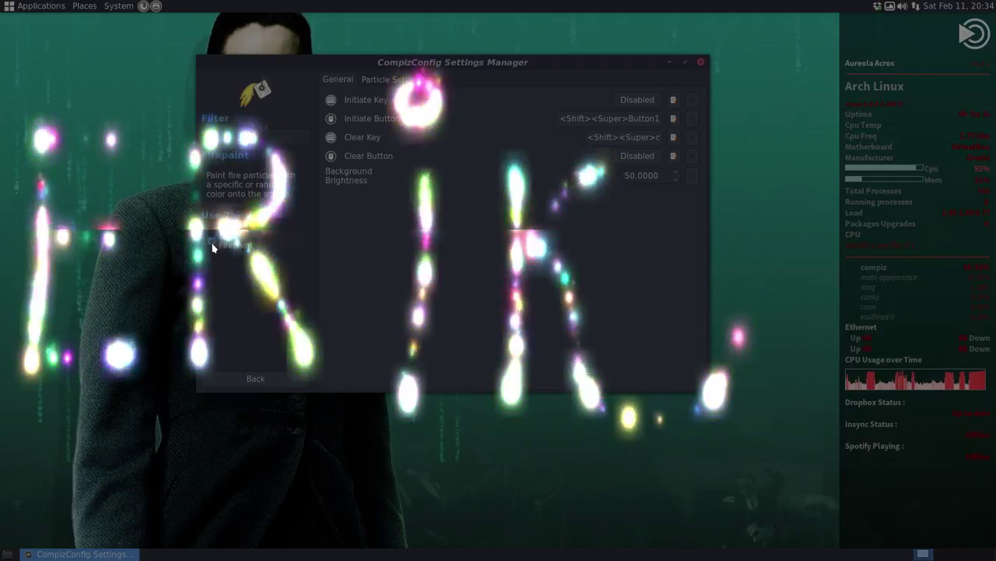
Clear the fire lettering, disable Firepaint and return to the plugin list
key("shift+super+c")
left_click(253, 378)
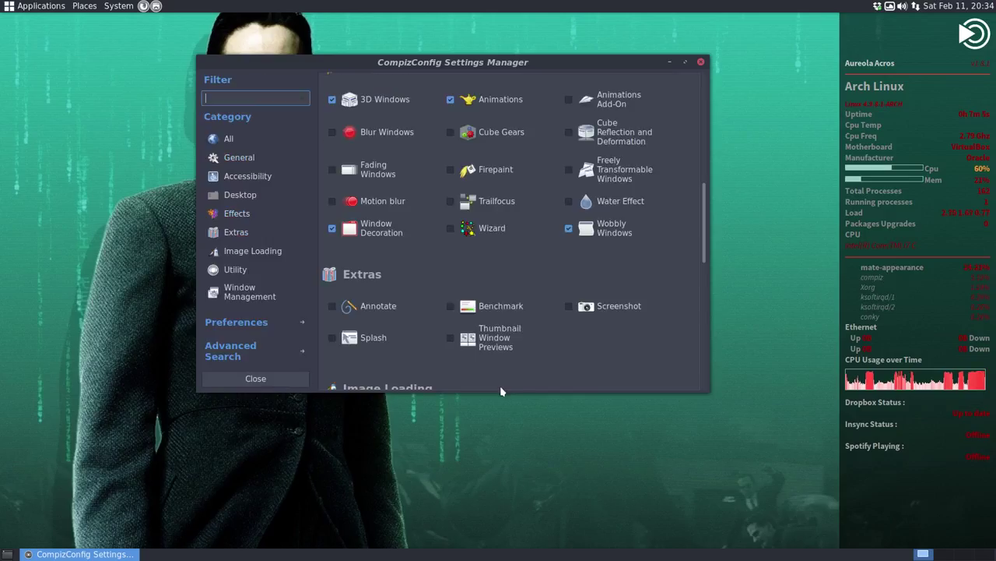
Open the Trailfocus plugin's settings and examine its opacity, brightness and saturation levels and its Window Types rule
scroll(479, 284, "up", 3)
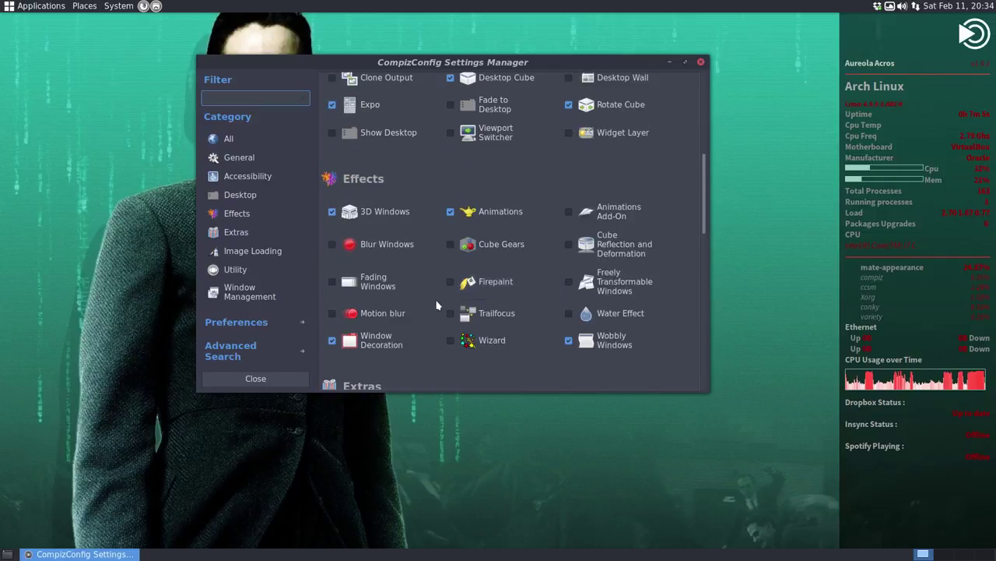
left_click(488, 312)
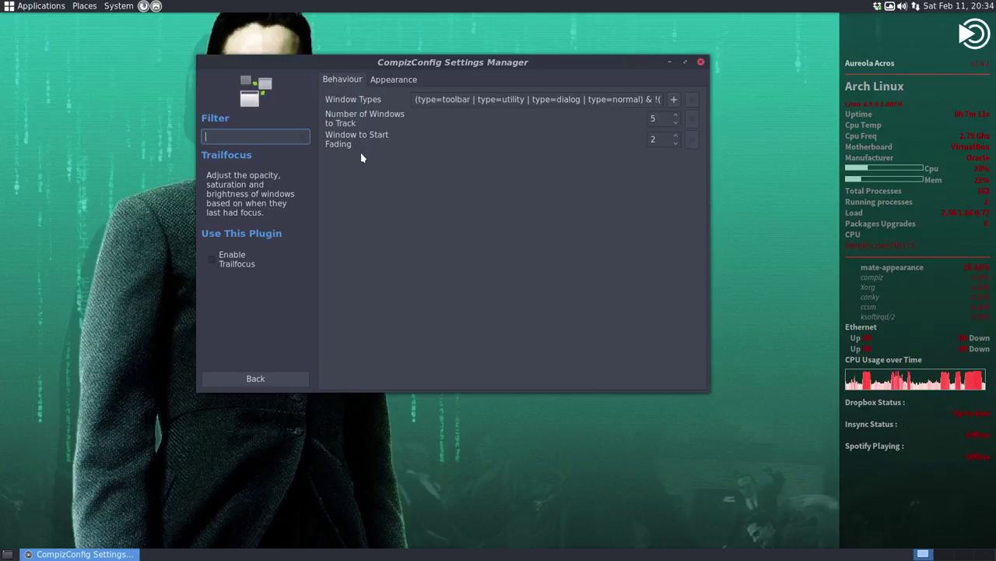
left_click(396, 79)
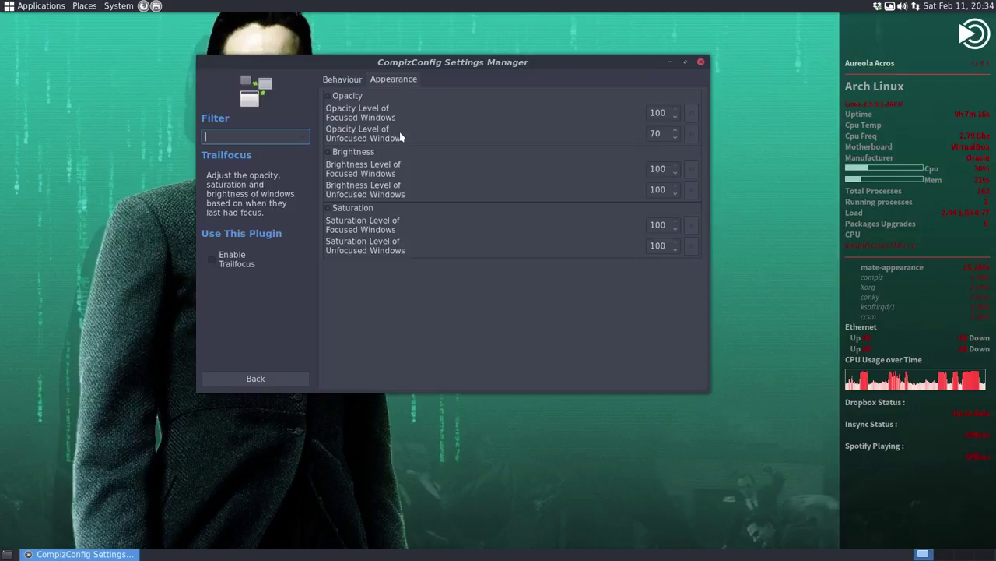
mouse_move(385, 225)
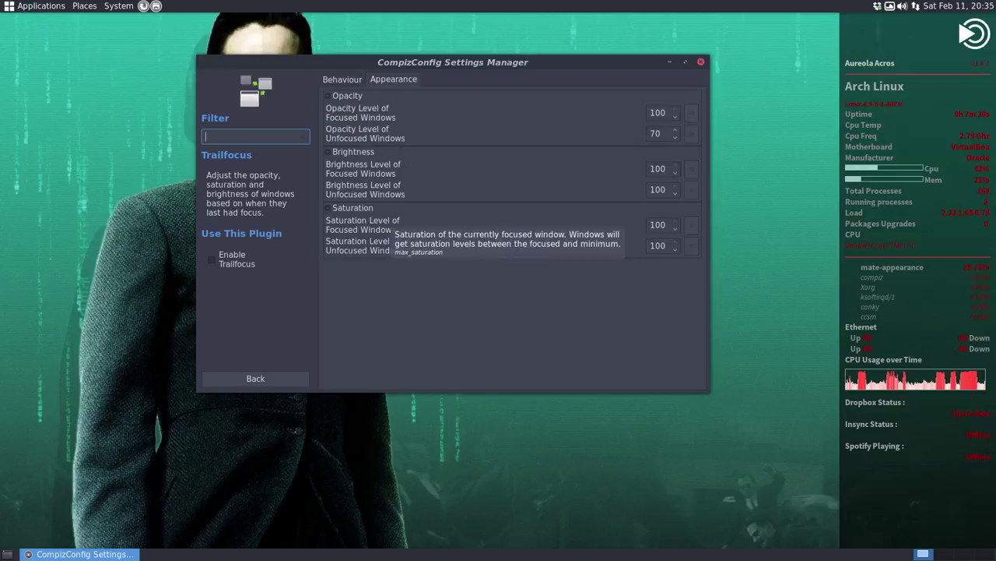
left_click(350, 82)
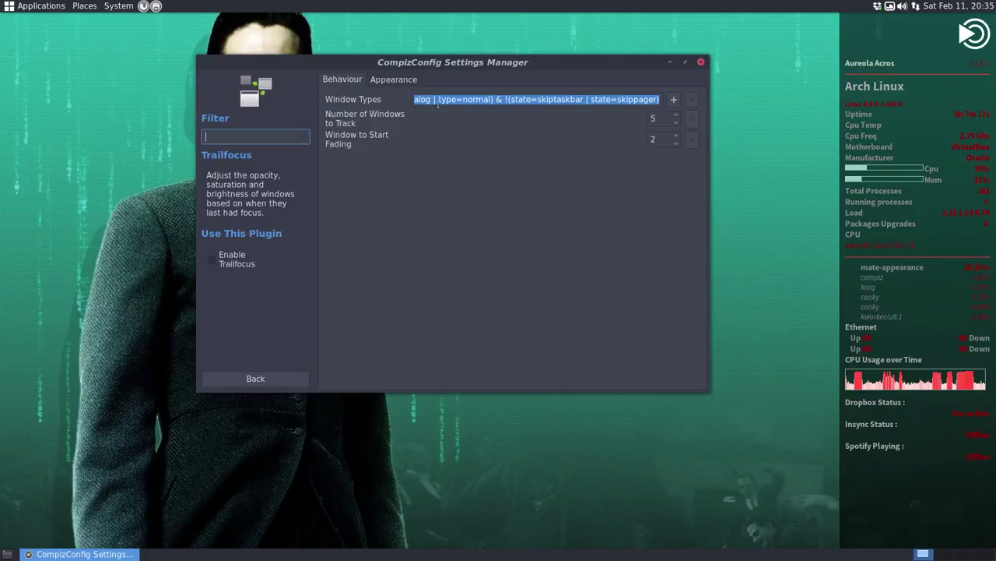
left_click_drag(477, 100, 741, 96)
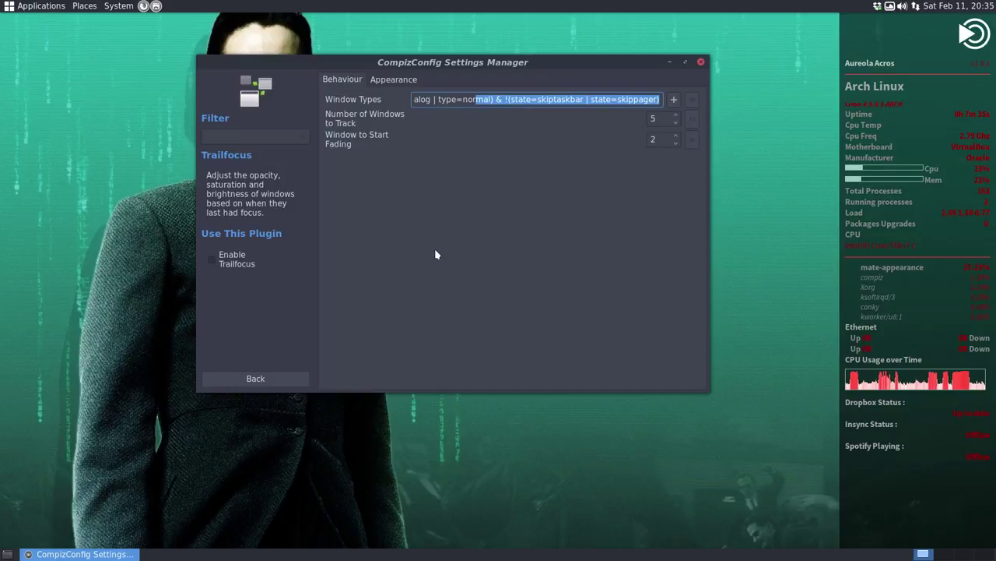
Review Trailfocus's opacity, brightness and saturation levels and its settings for tracked windows and fade start
left_click(409, 80)
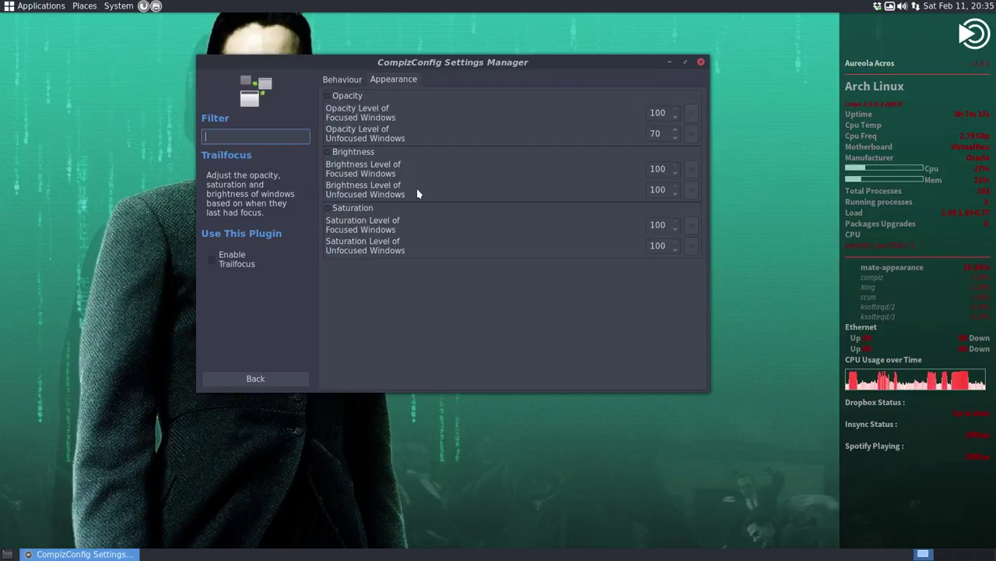
left_click(355, 81)
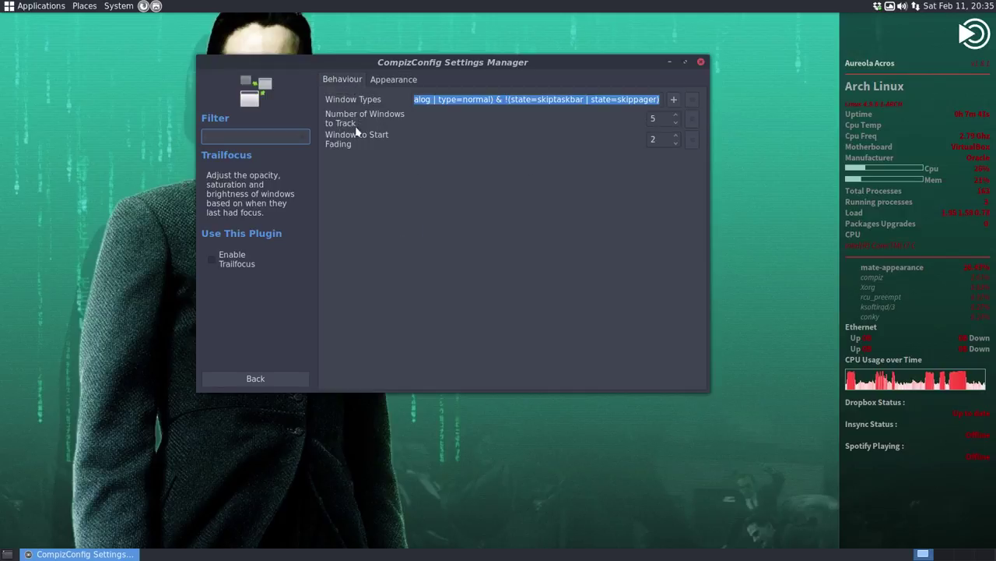
mouse_move(389, 141)
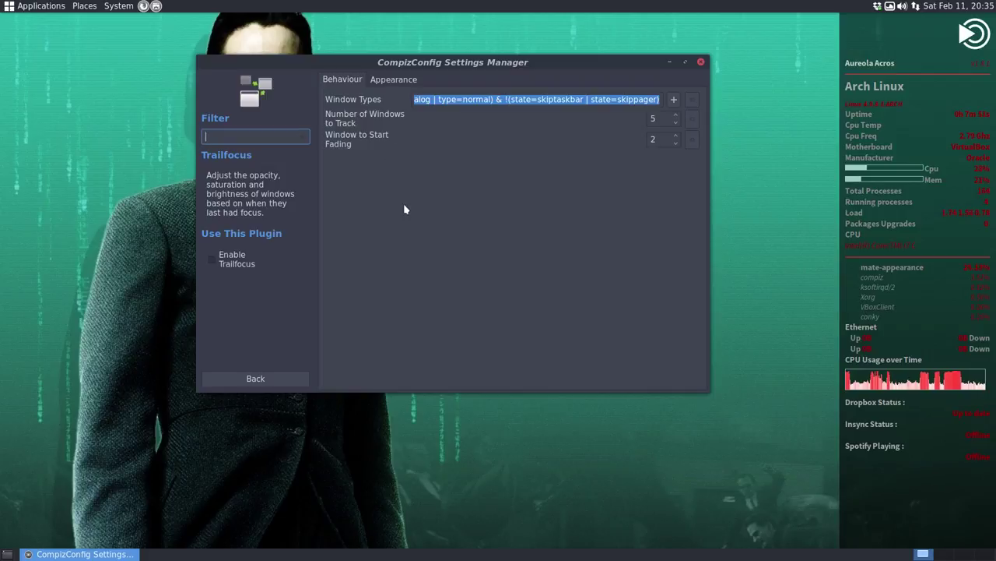
Open six Home folder windows so that several windows share the desktop with the Trailfocus settings
left_click(84, 5)
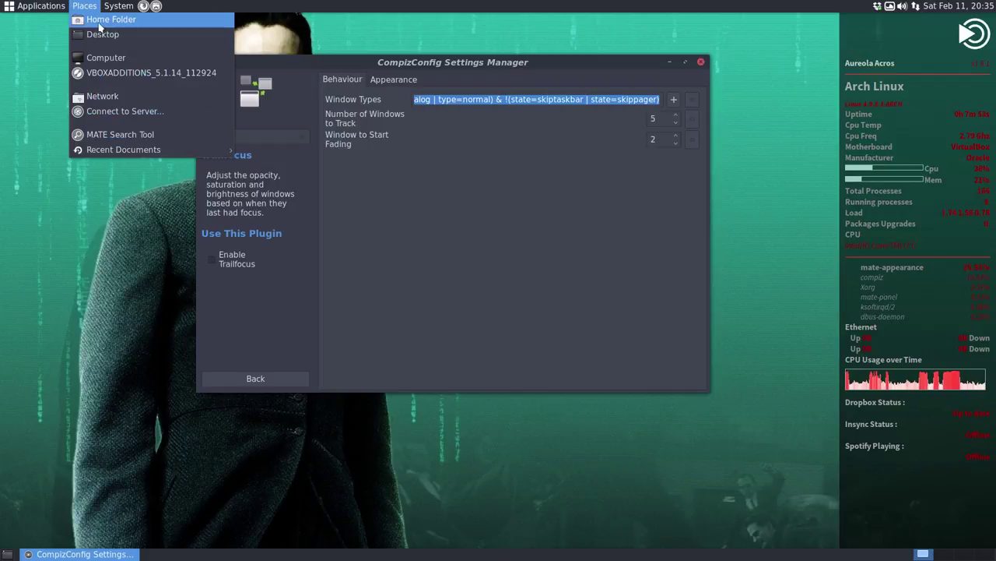
left_click(100, 20)
left_click(84, 6)
left_click(100, 19)
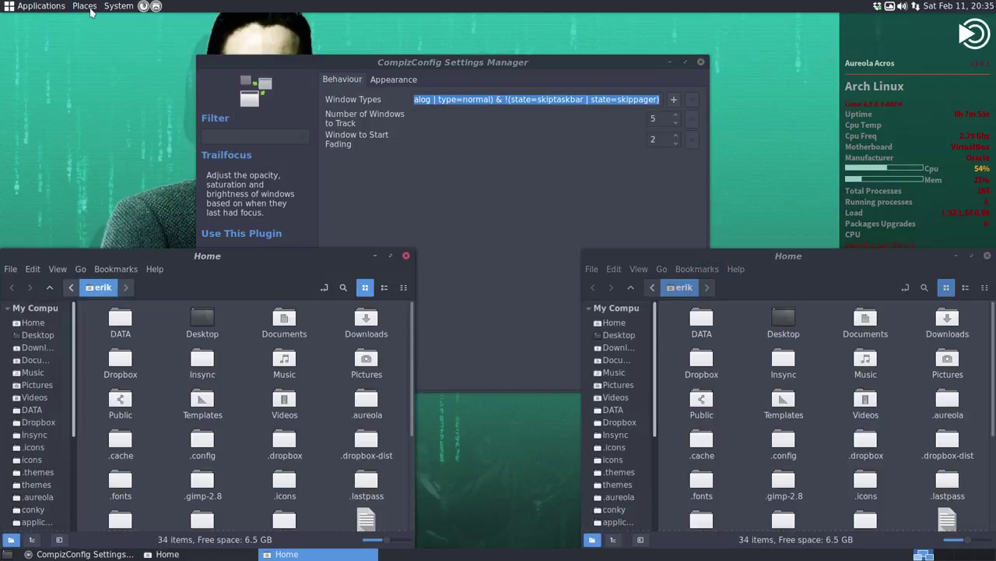
left_click(84, 5)
left_click(84, 6)
left_click(84, 5)
left_click(100, 19)
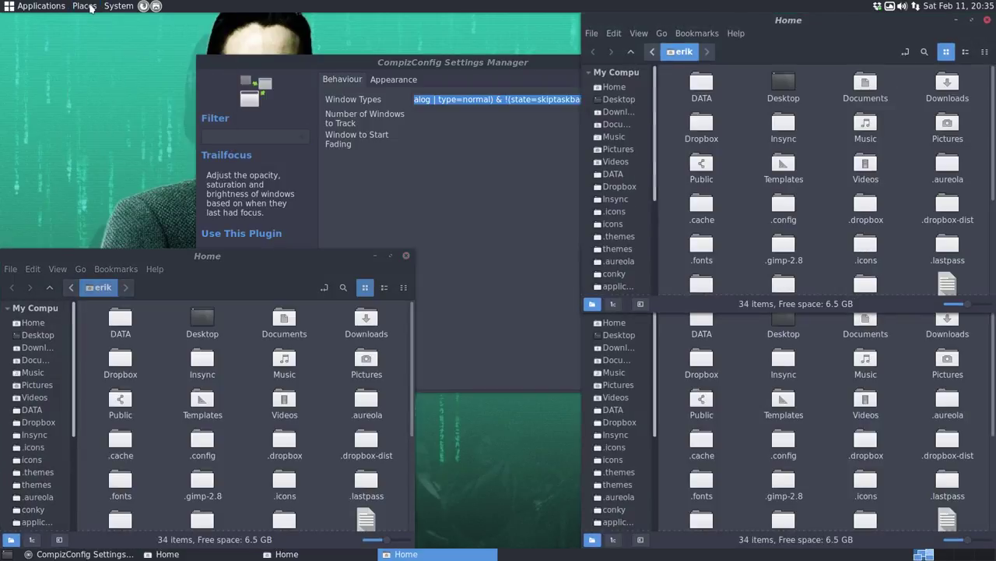
left_click(84, 5)
left_click(100, 20)
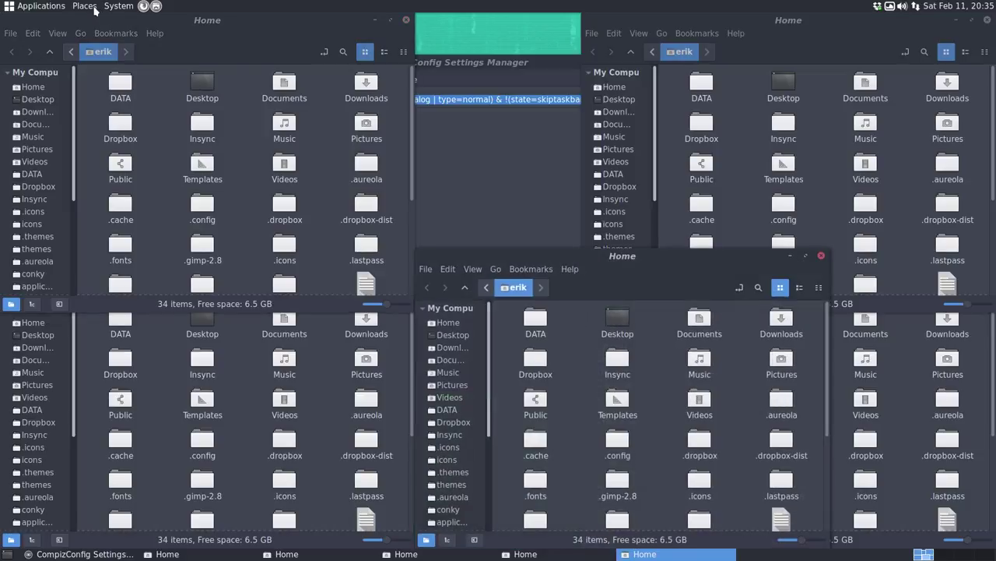
left_click(84, 5)
left_click(99, 19)
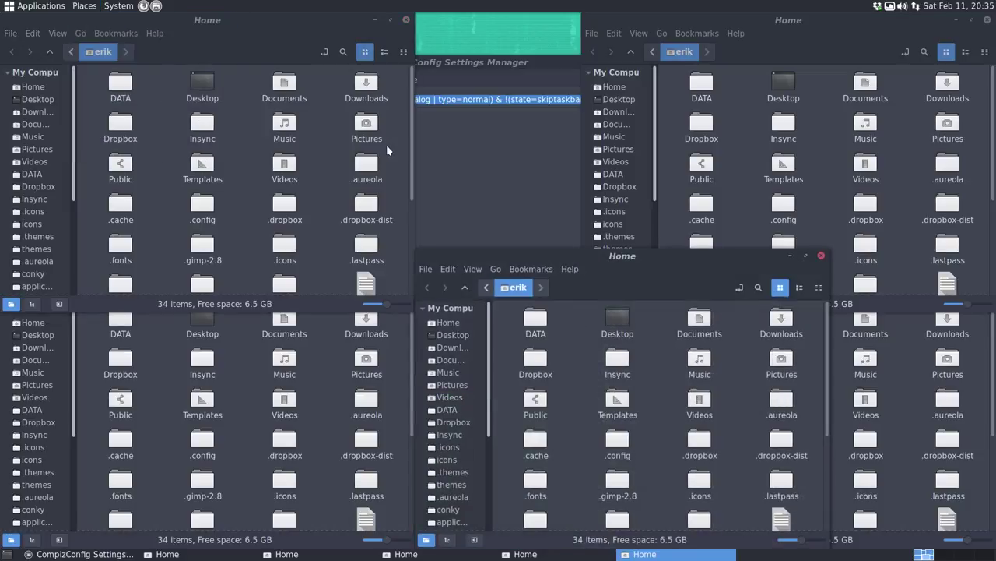
Move one Home folder window inward so it overlaps the settings window and the other folder windows
left_click(642, 269)
key("ctrl+alt+KP_5")
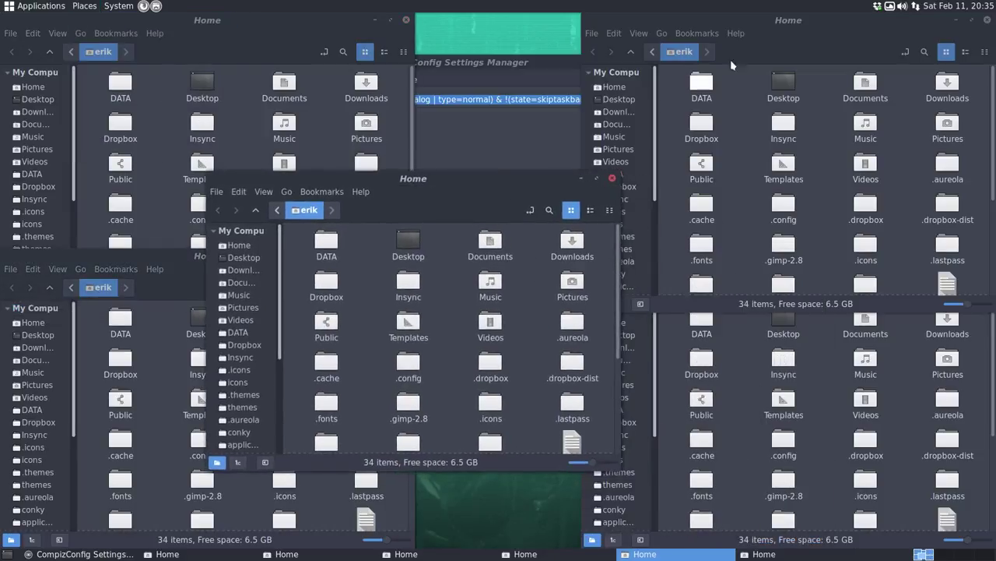
left_click_drag(798, 29, 670, 56)
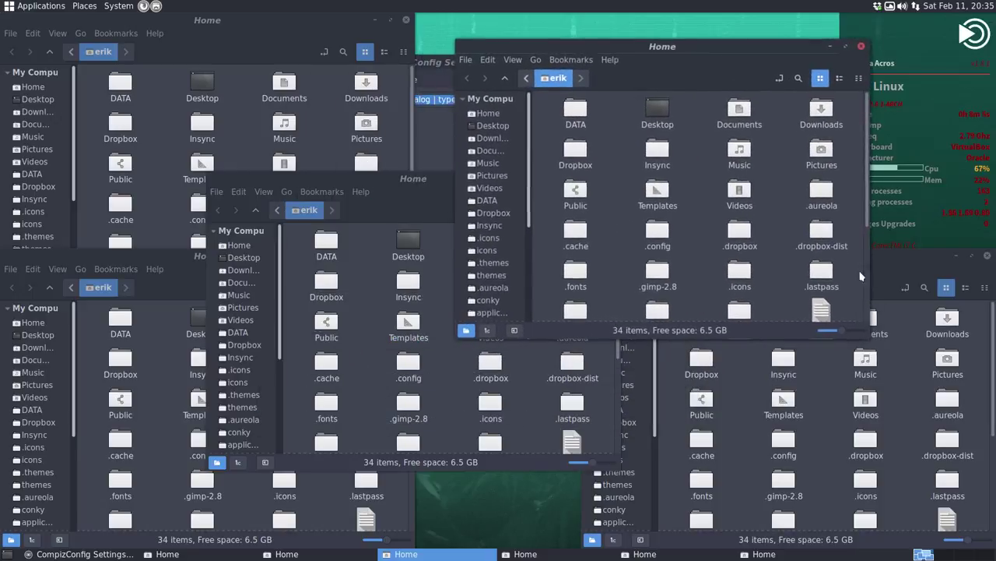
Bring the settings window forward and examine Trailfocus's full Window Types rule and its appearance levels
left_click(436, 137)
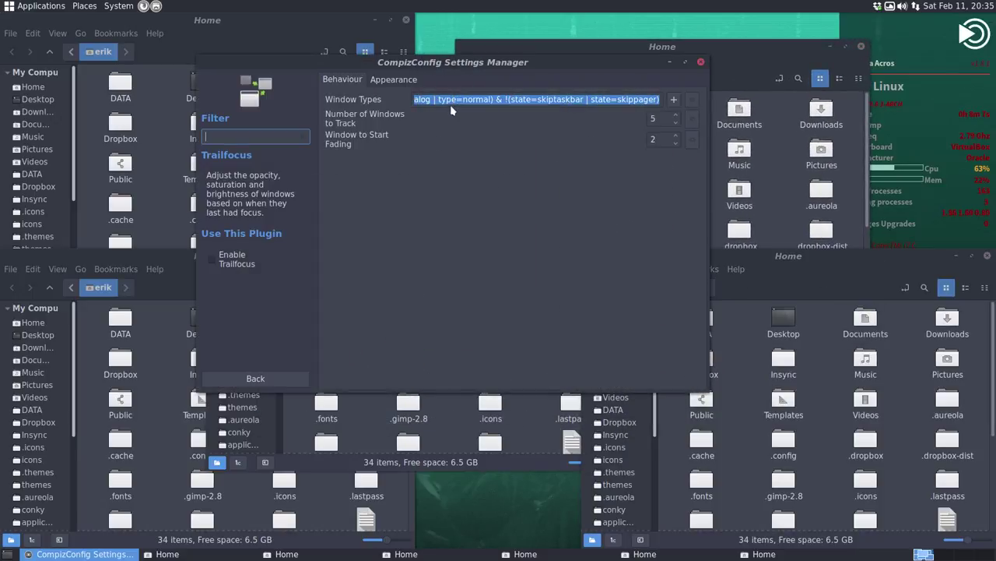
left_click_drag(433, 101, 337, 92)
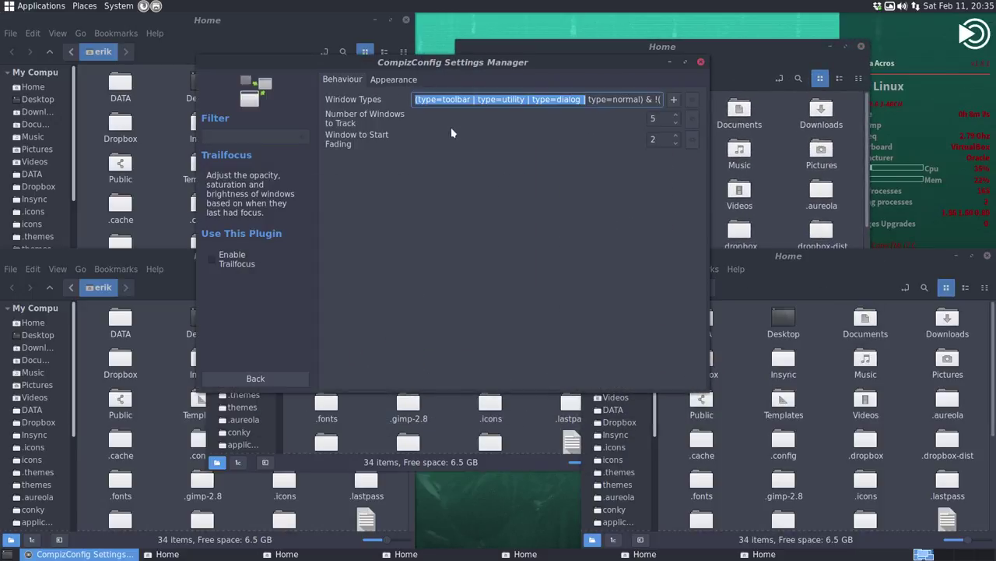
left_click(504, 99)
left_click_drag(520, 100, 675, 101)
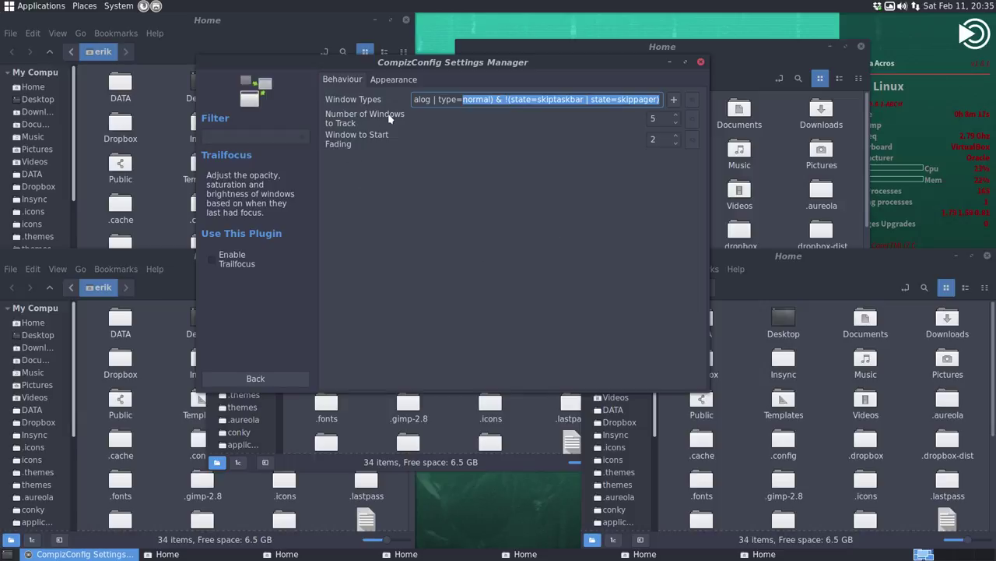
left_click(388, 84)
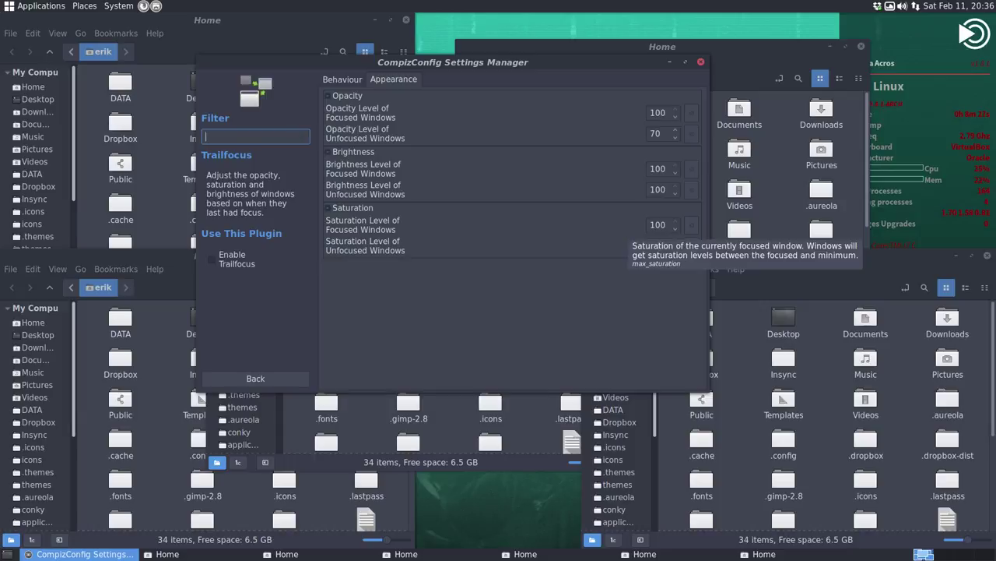
Set Trailfocus's opacity level of unfocused windows to 65 and test it by moving a Home window over the settings window
left_click(676, 141)
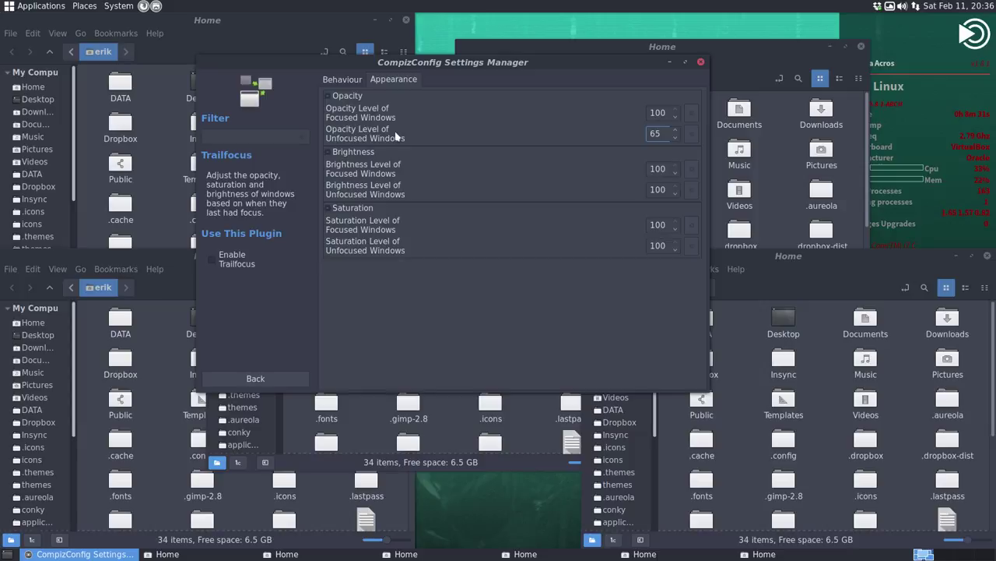
left_click(772, 264)
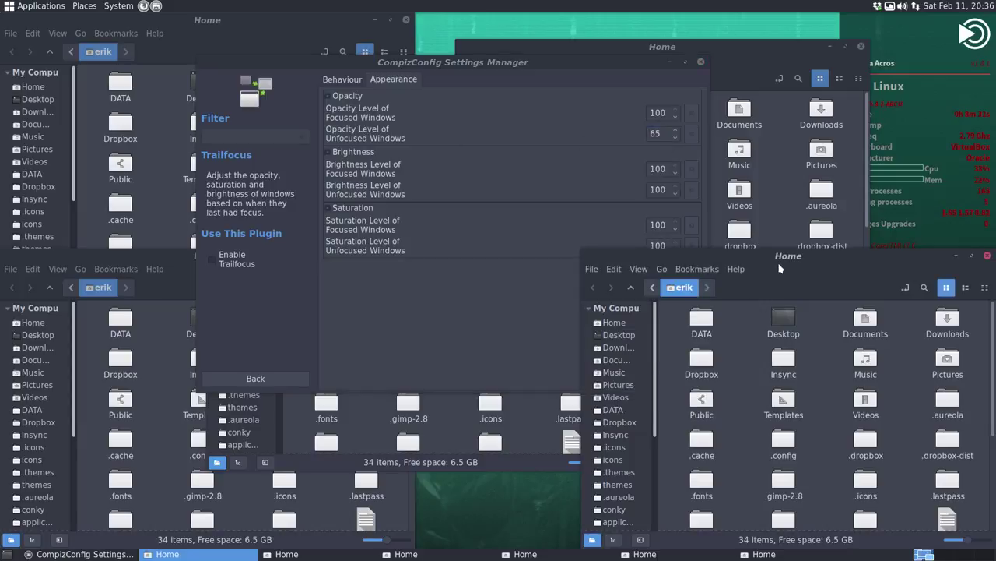
left_click_drag(781, 267, 598, 204)
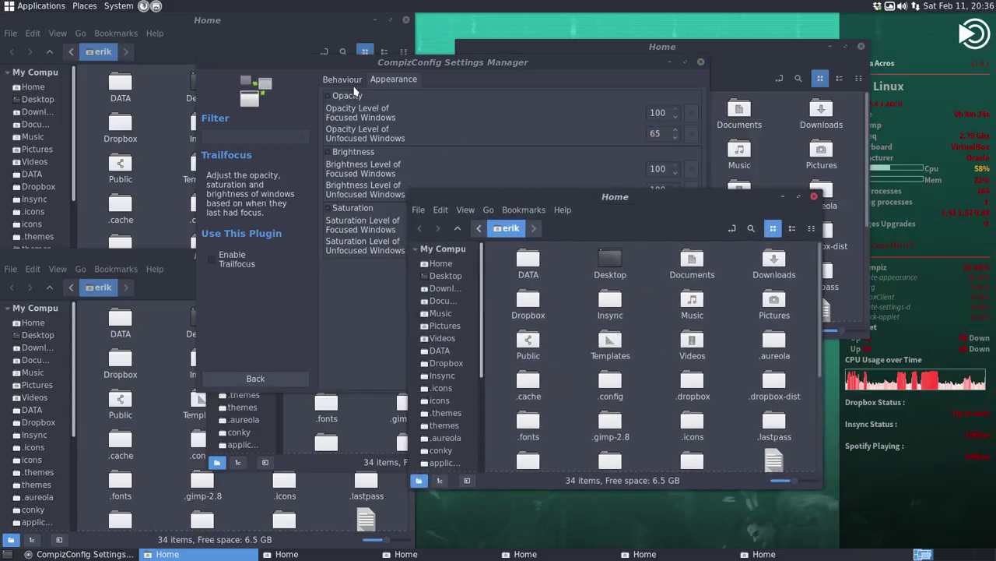
left_click(423, 126)
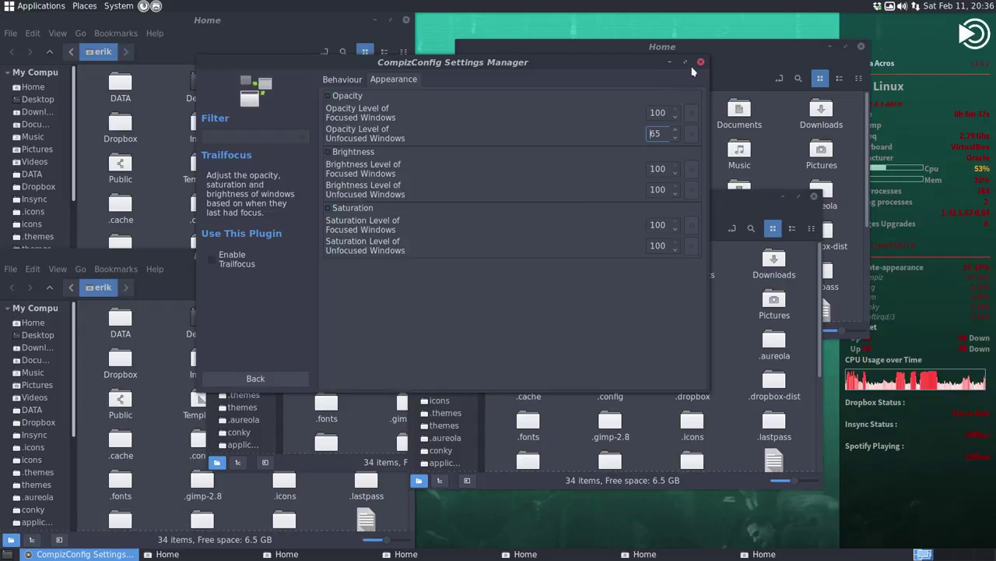
Close all six Home folder windows, keeping only the Compiz settings window open
left_click(861, 48)
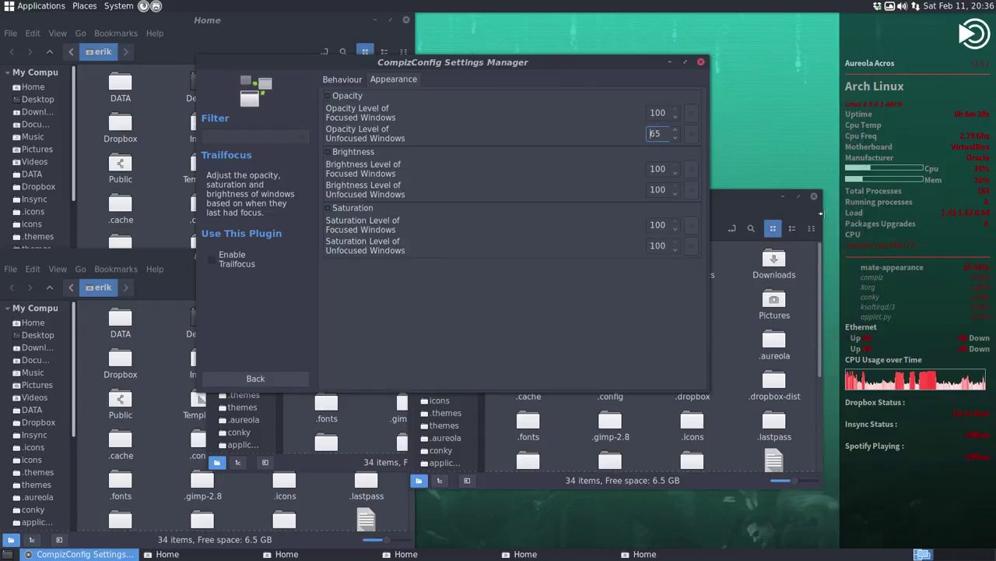
left_click(815, 198)
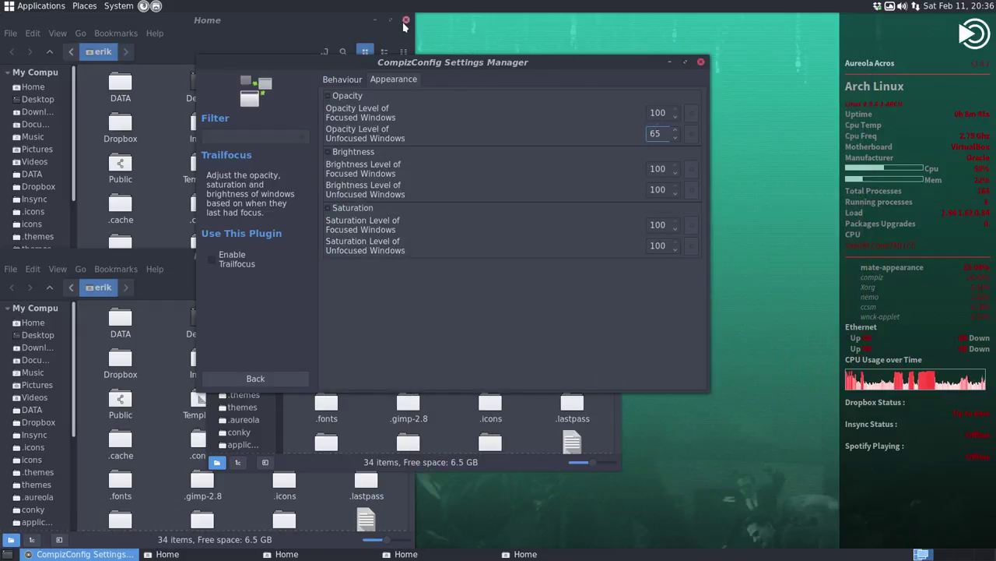
left_click(405, 20)
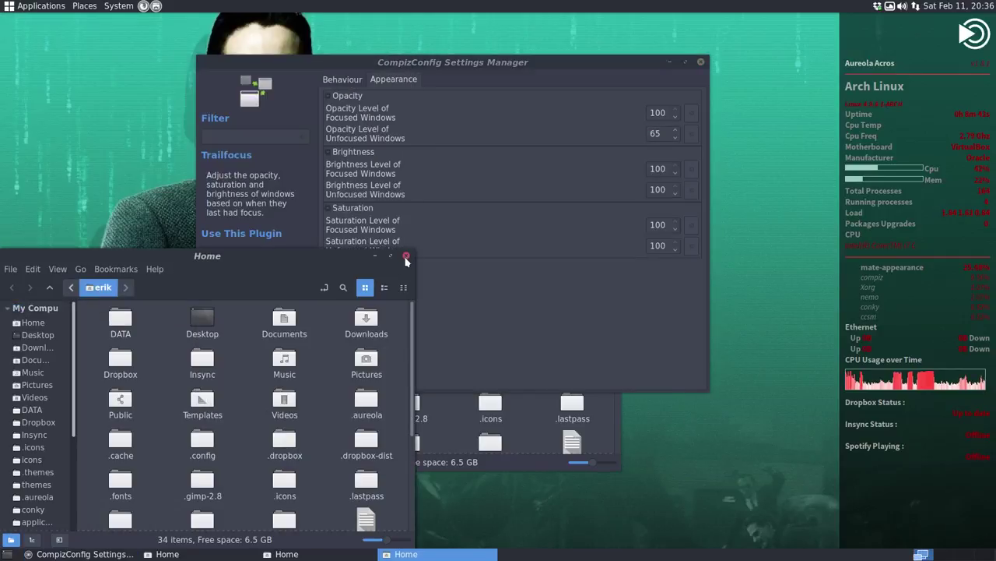
left_click(406, 260)
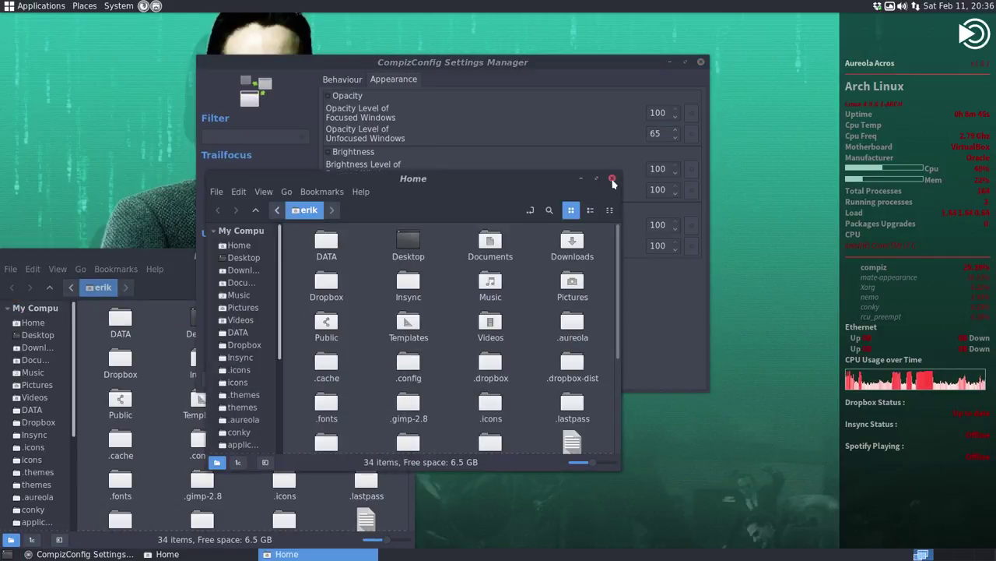
left_click(612, 179)
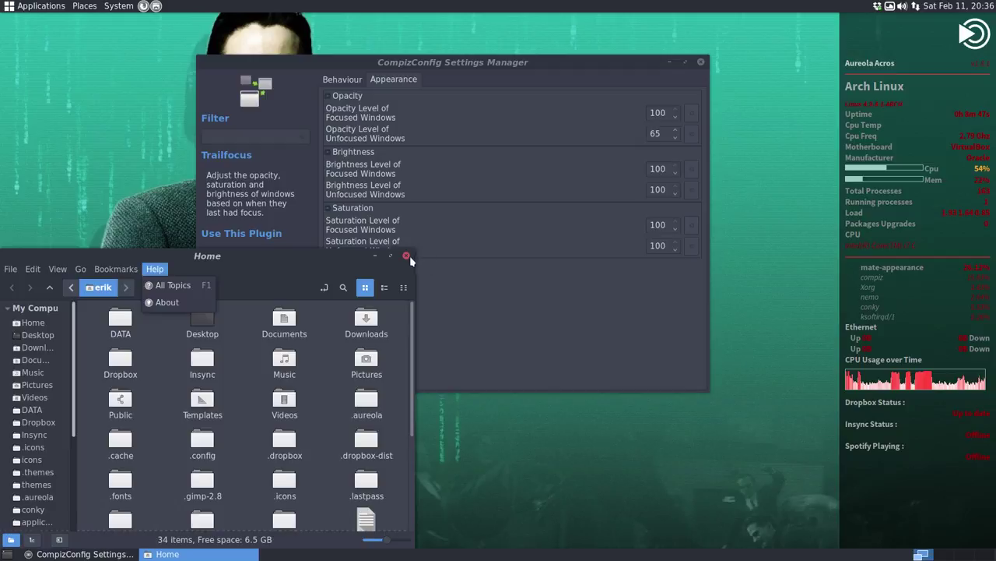
left_click(406, 257)
left_click(406, 256)
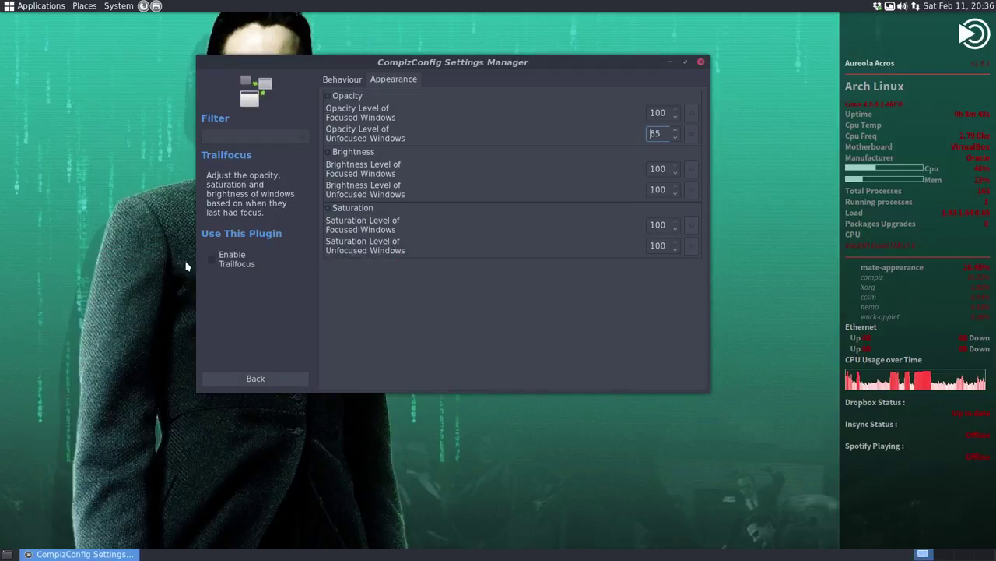
Leave Trailfocus, open the Fade to Desktop plugin's settings and enable the plugin
left_click(237, 376)
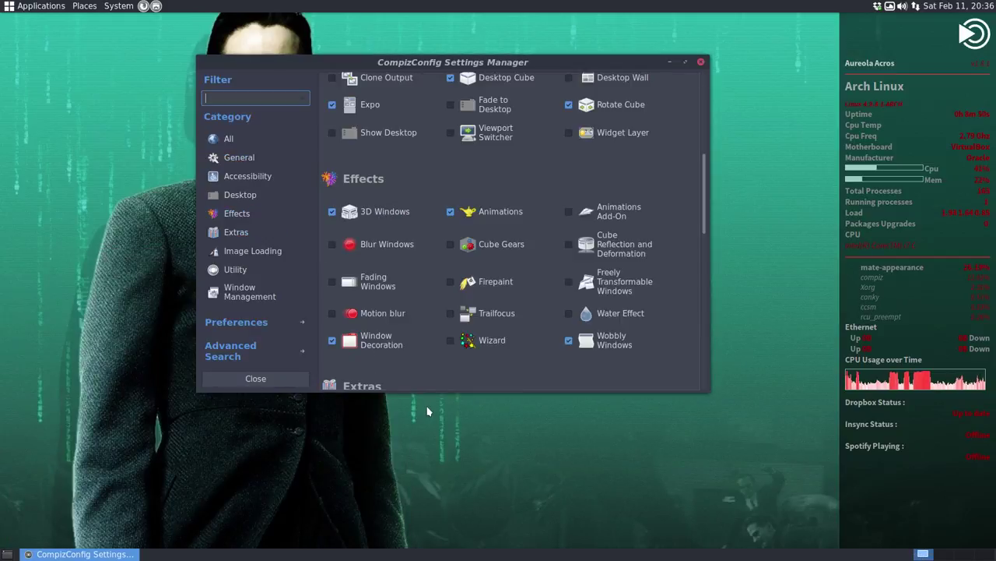
scroll(518, 285, "up", 2)
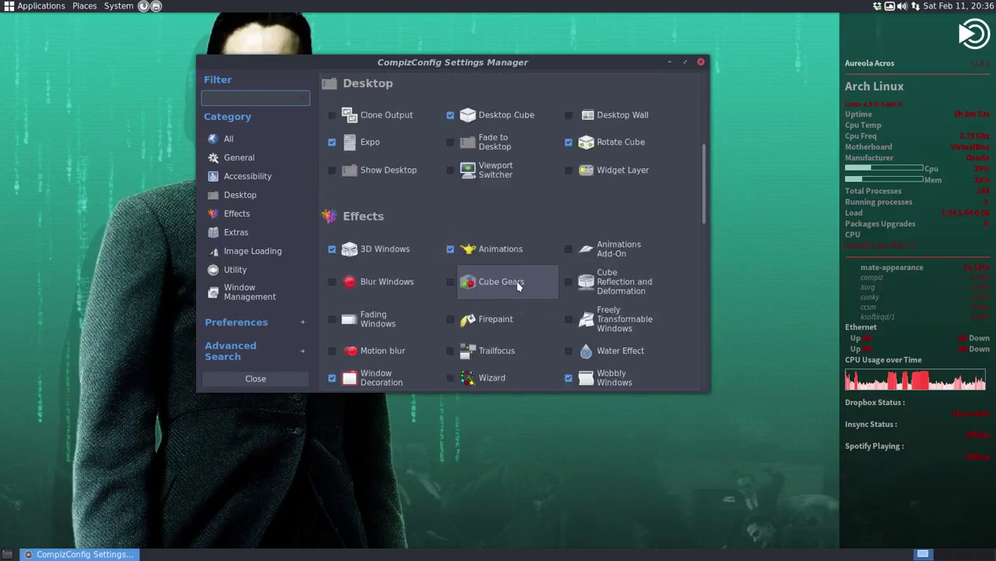
scroll(517, 286, "down", 1)
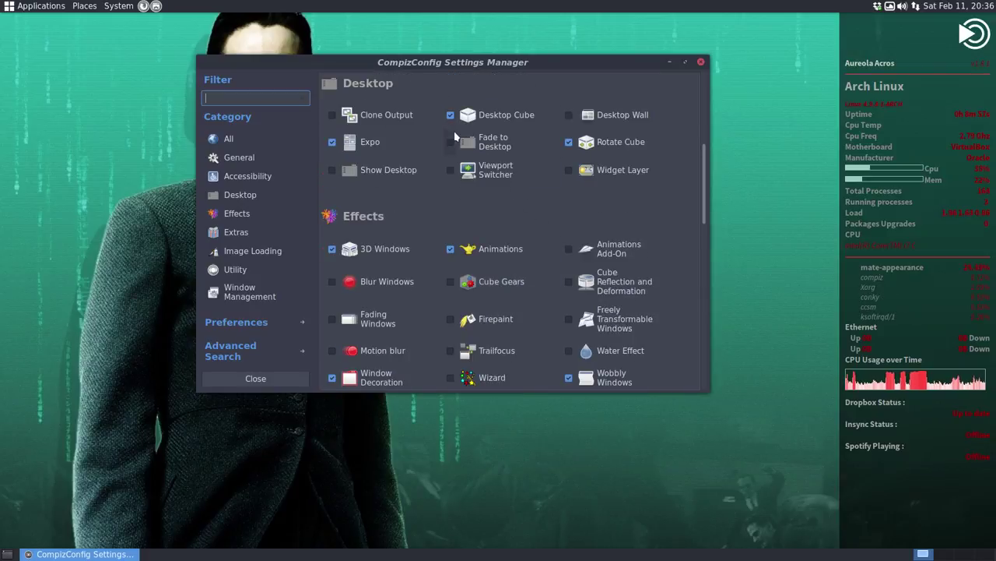
left_click(478, 152)
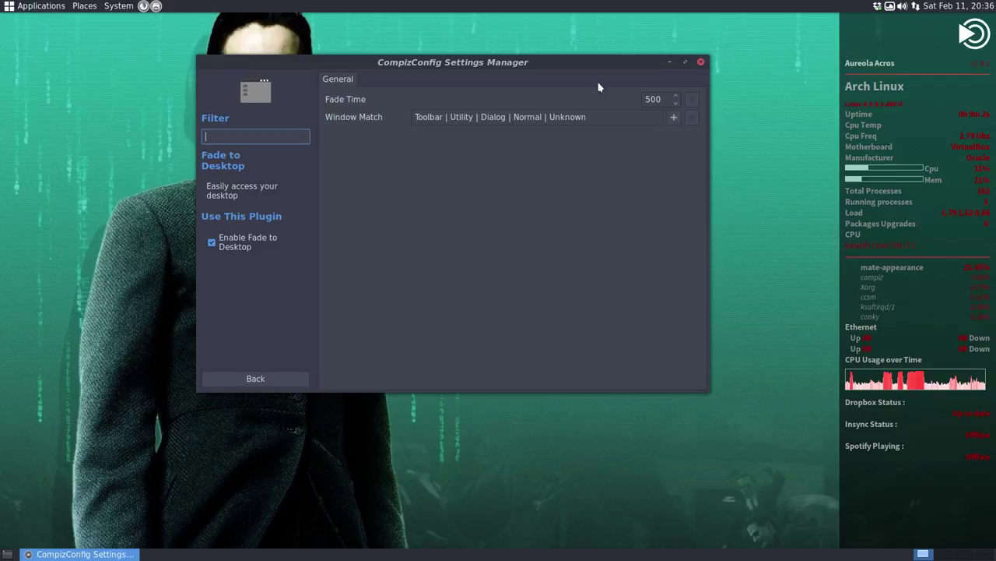
Minimize the settings window and try to open the Windows preferences for setting window properties
left_click(669, 63)
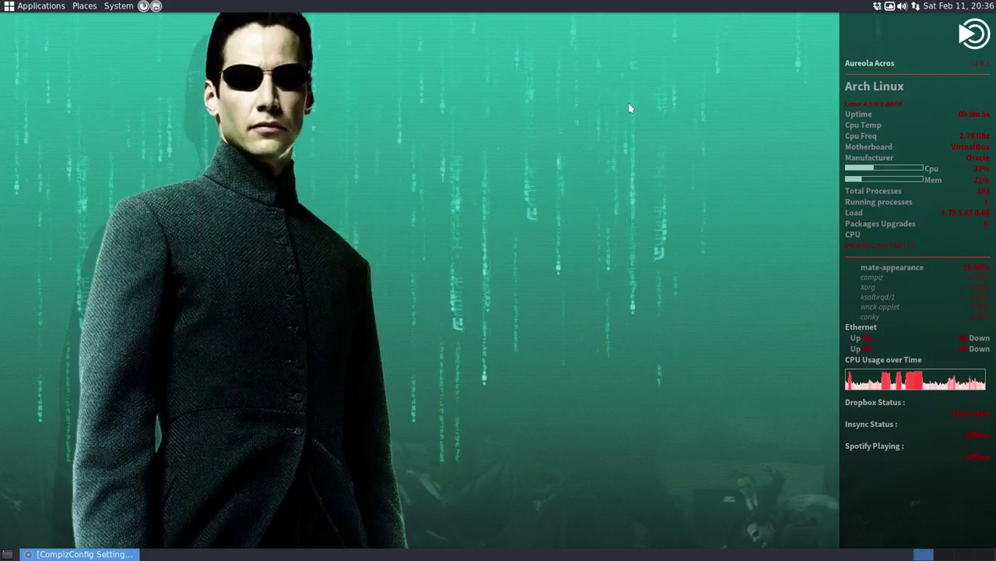
left_click(156, 6)
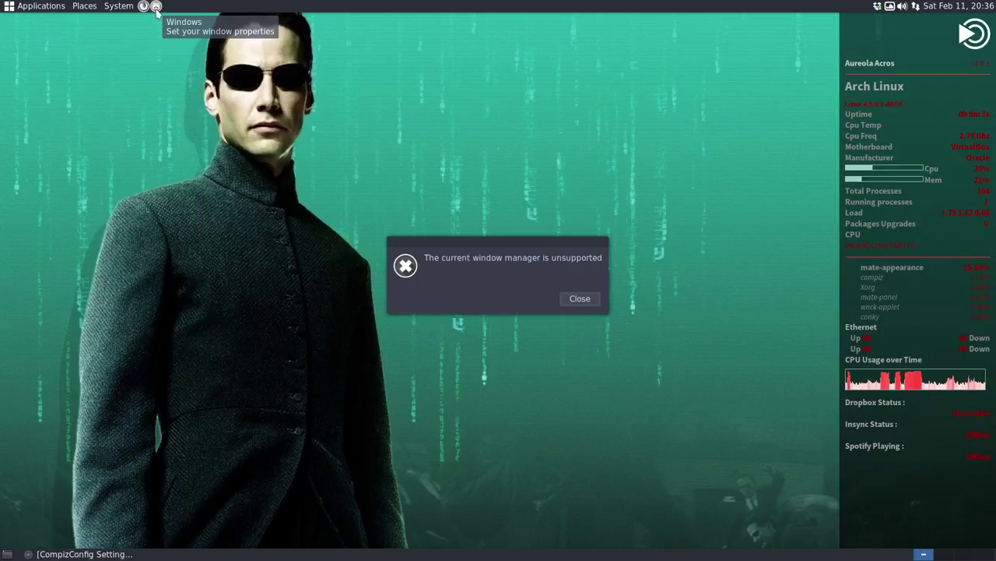
left_click(580, 299)
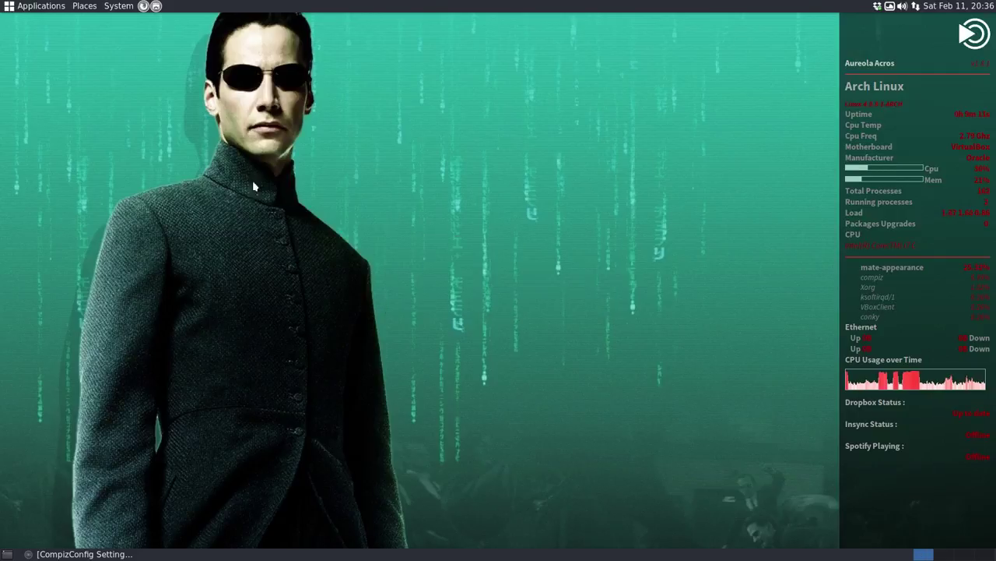
Launch Firefox and minimize its window
left_click(142, 6)
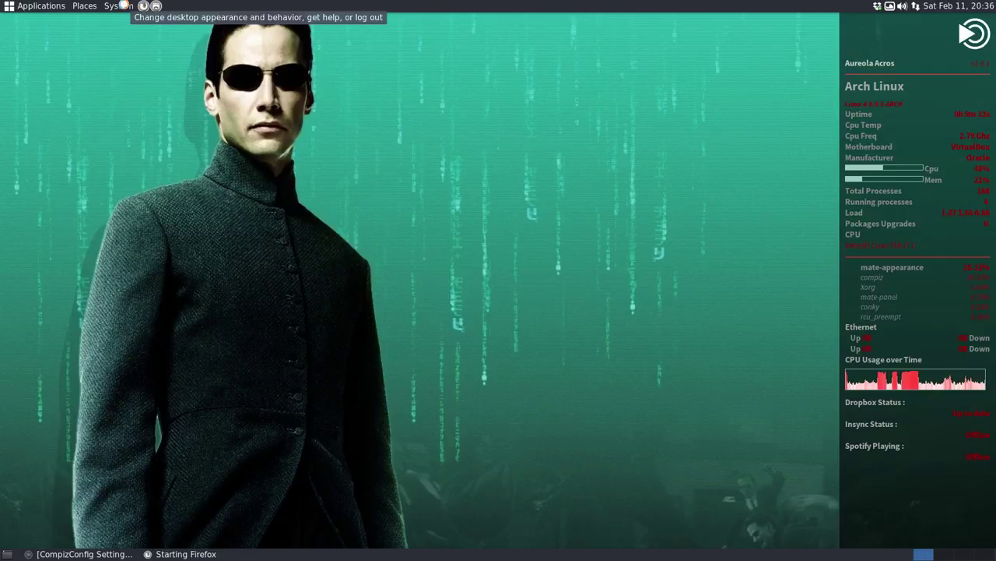
left_click(120, 6)
left_click(58, 374)
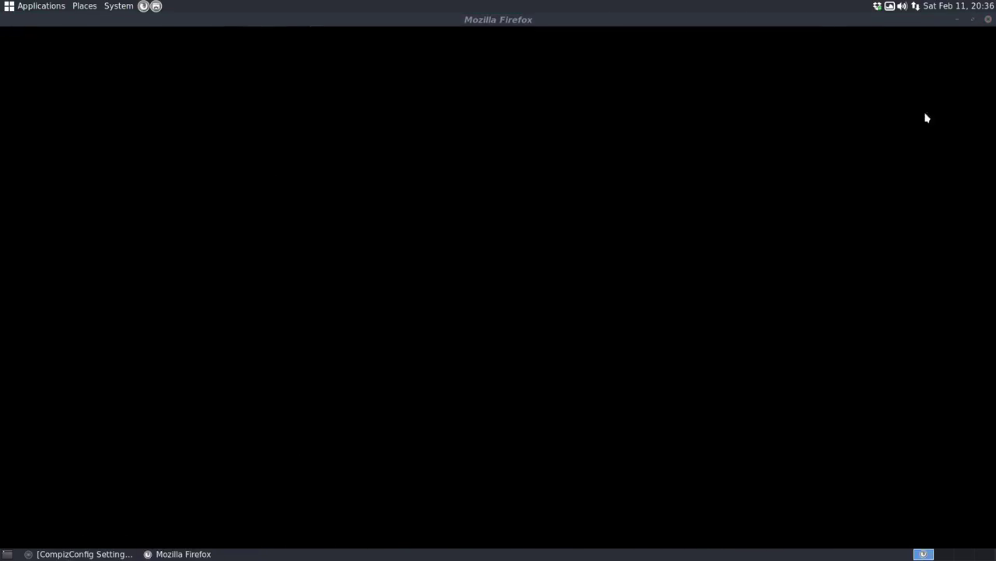
left_click(958, 21)
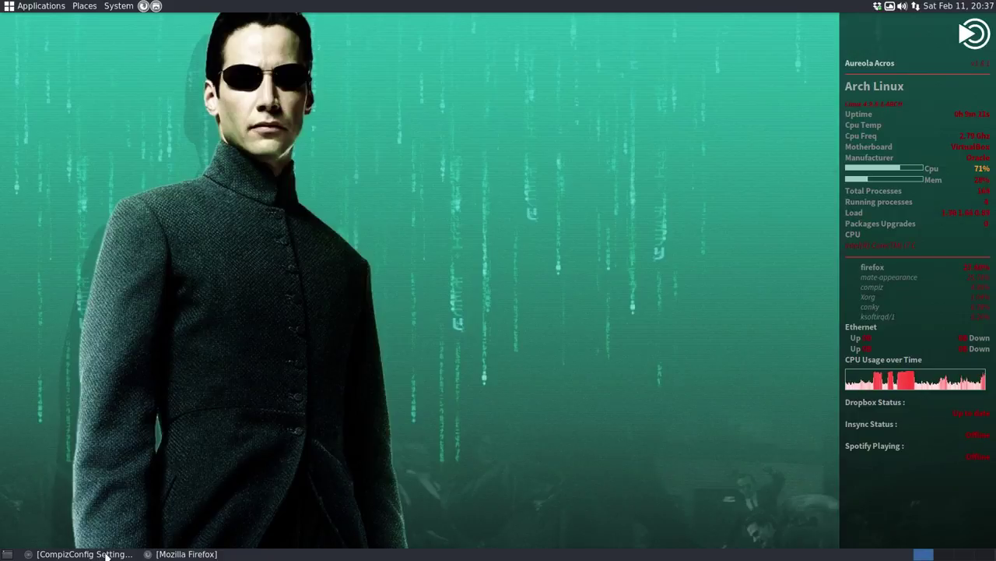
right_click(107, 548)
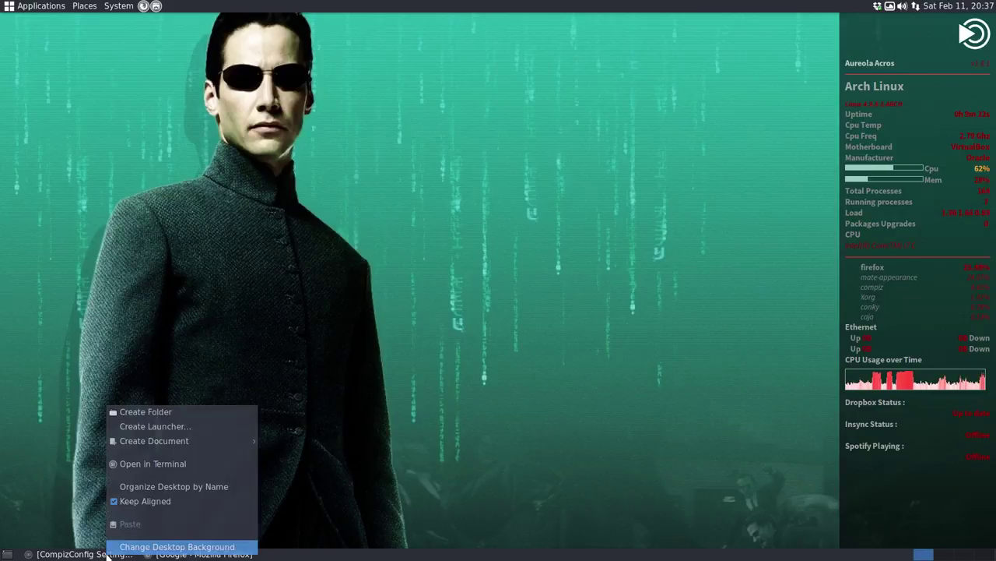
Dismiss the desktop's context menu and try to bring up the CompizConfig Settings Manager
key("Escape")
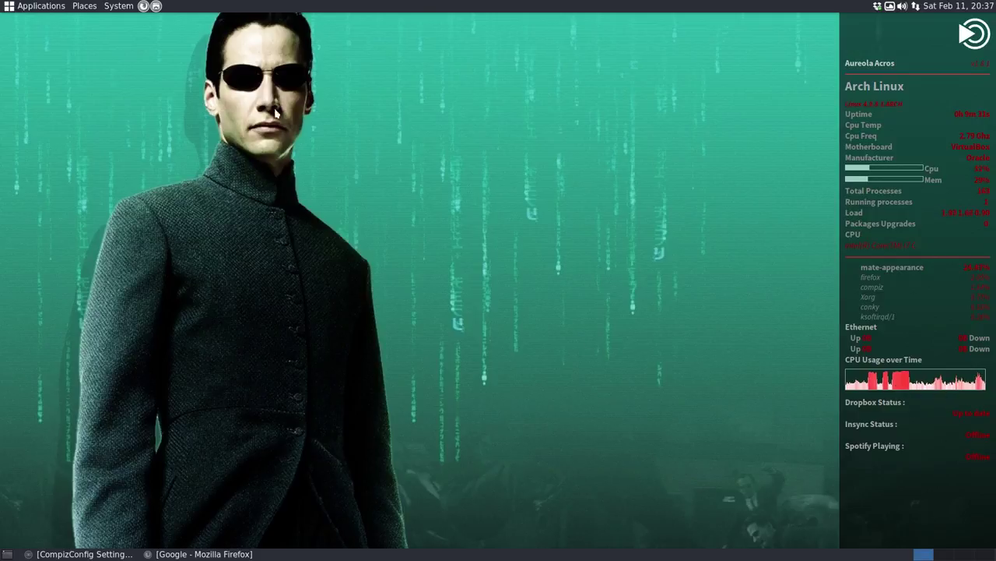
left_click(124, 6)
mouse_move(156, 20)
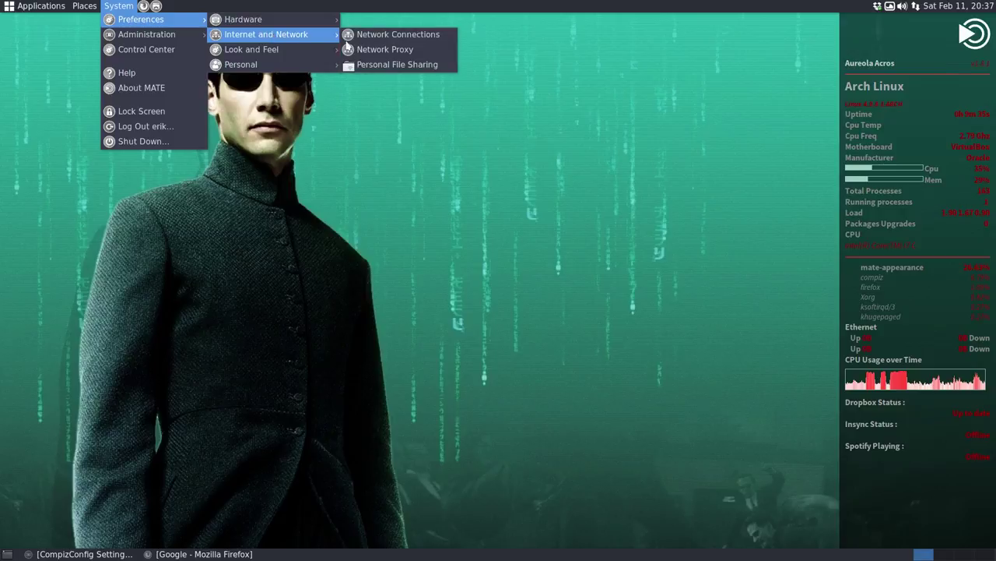
mouse_move(305, 66)
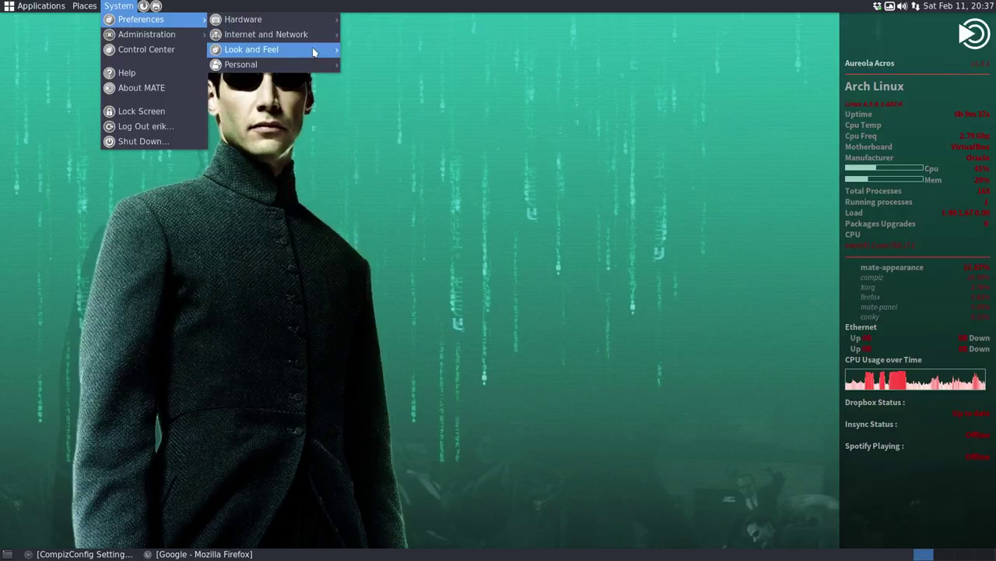
mouse_move(315, 50)
left_click(399, 68)
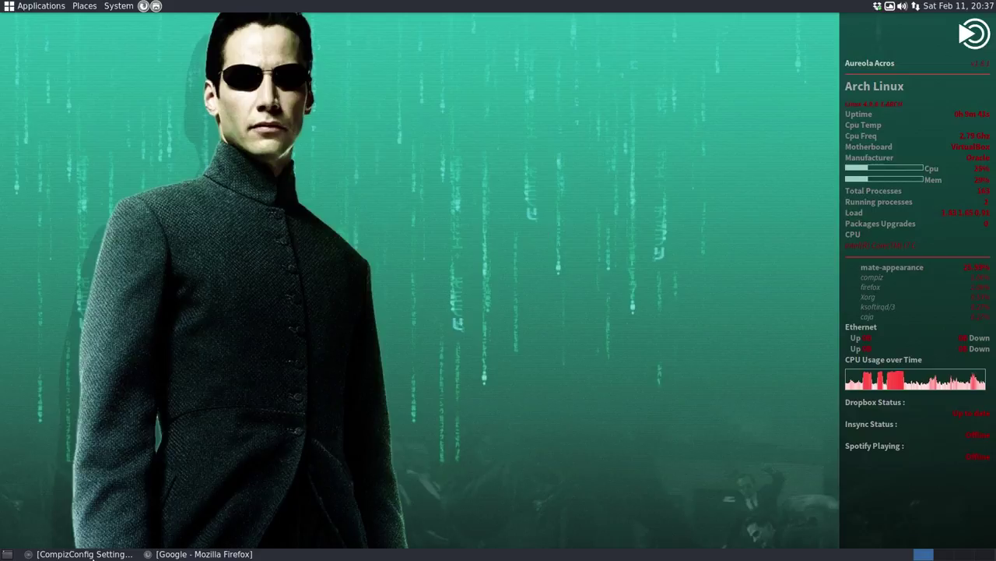
right_click(95, 546)
left_click(97, 545)
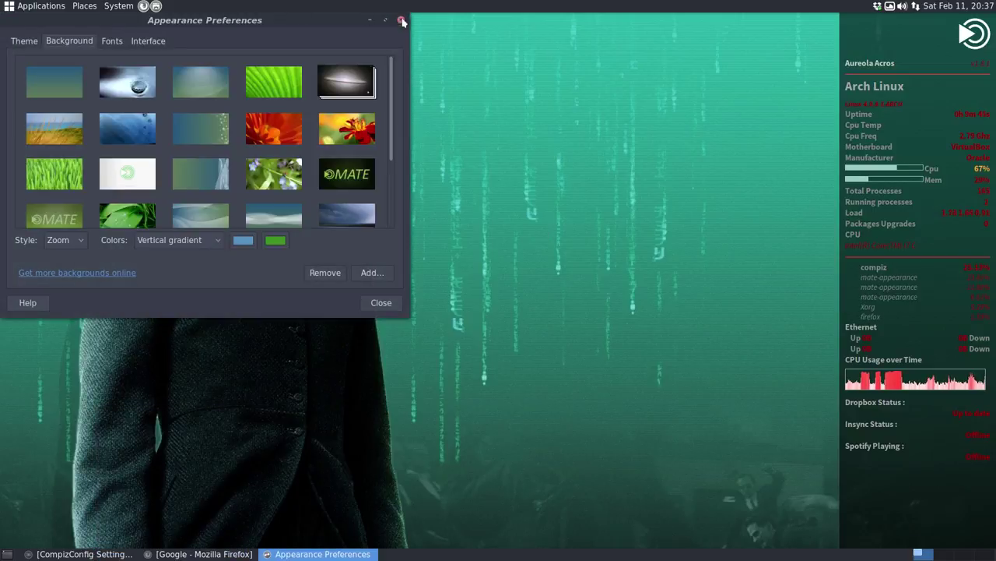
left_click(401, 19)
left_click(119, 6)
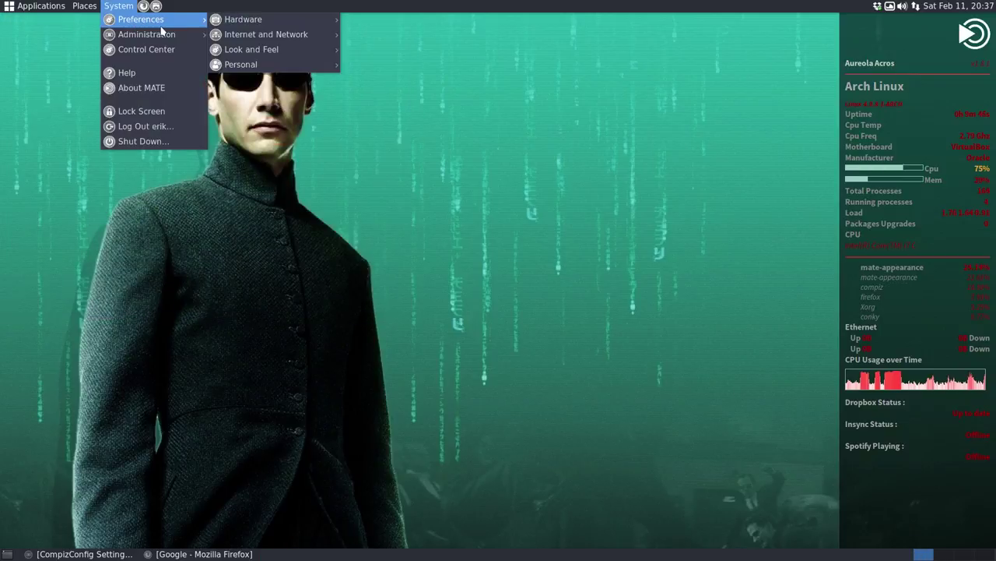
left_click(236, 182)
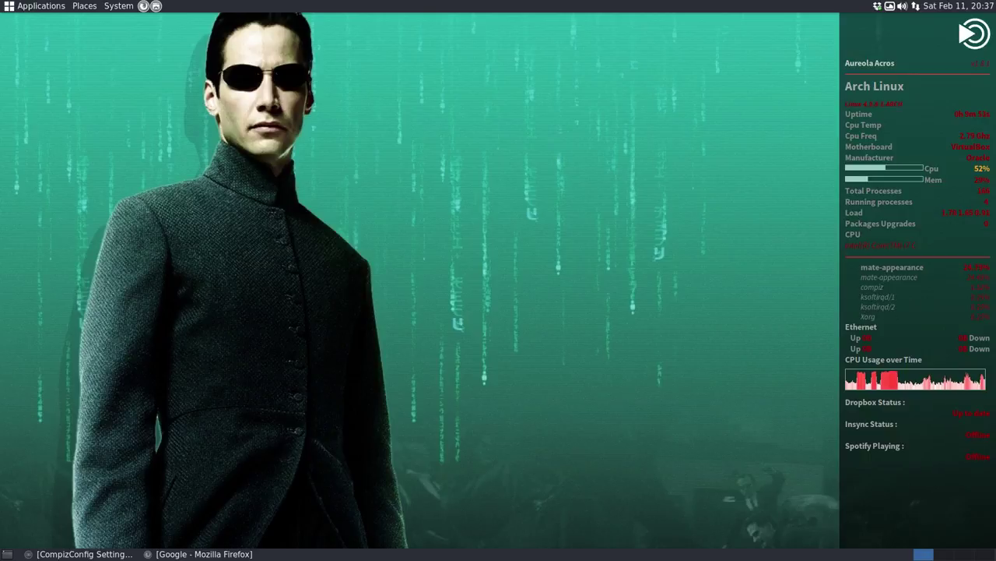
left_click_drag(139, 173, 280, 257)
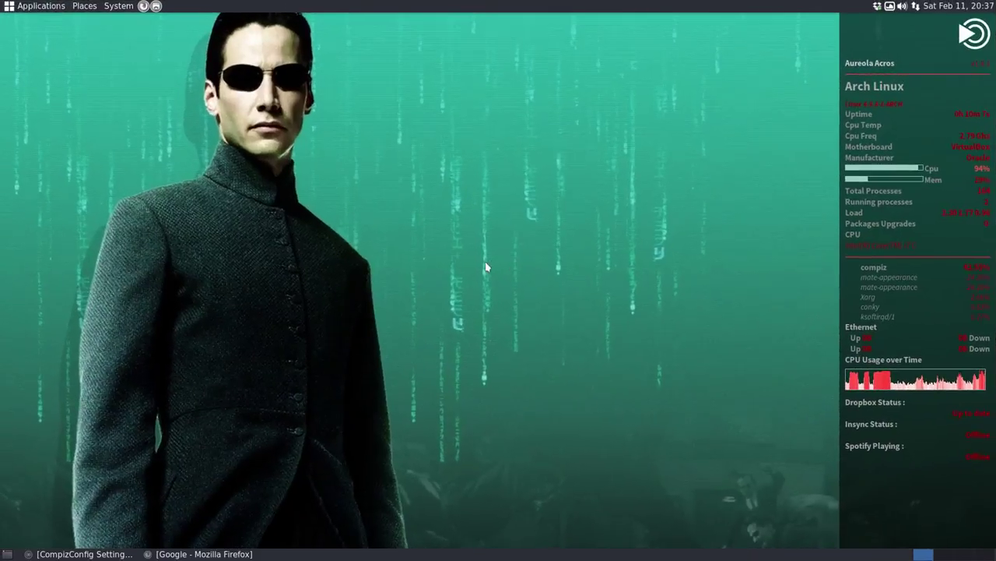
right_click(98, 550)
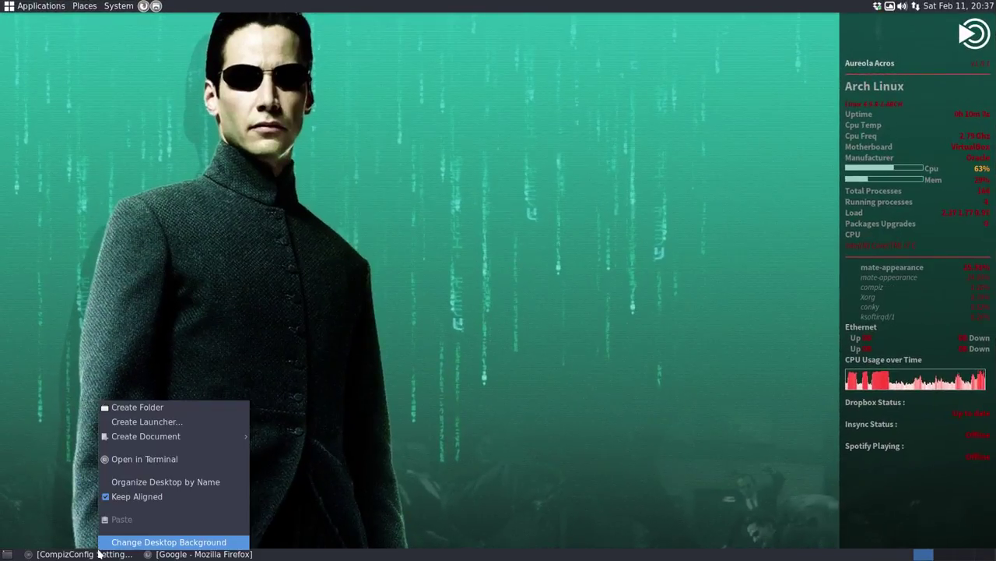
left_click(73, 442)
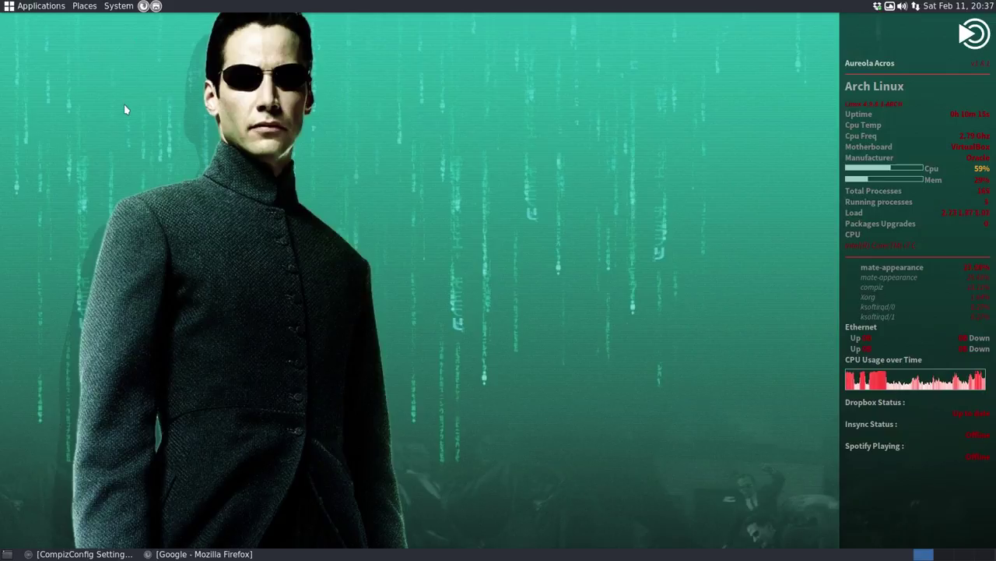
left_click(122, 8)
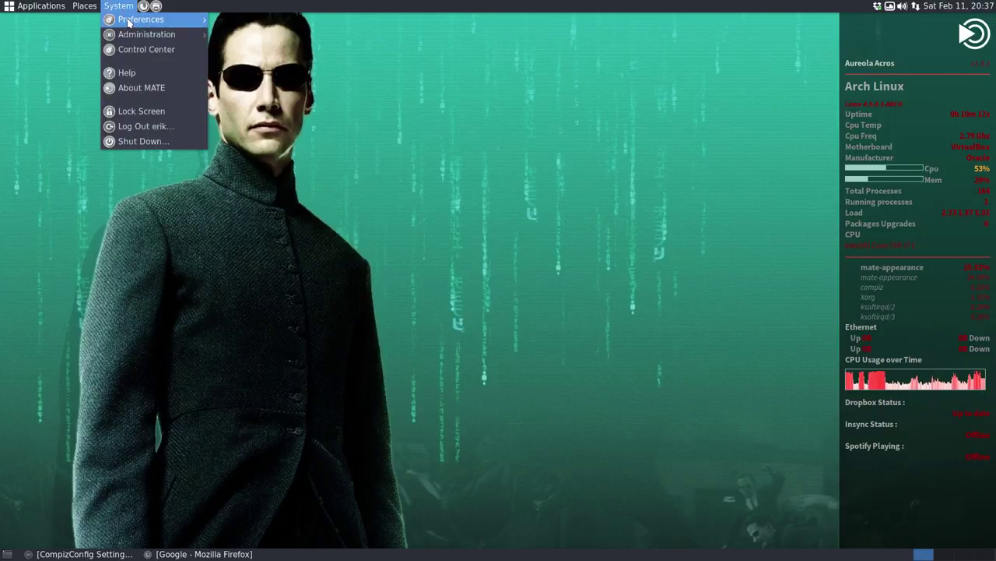
mouse_move(135, 22)
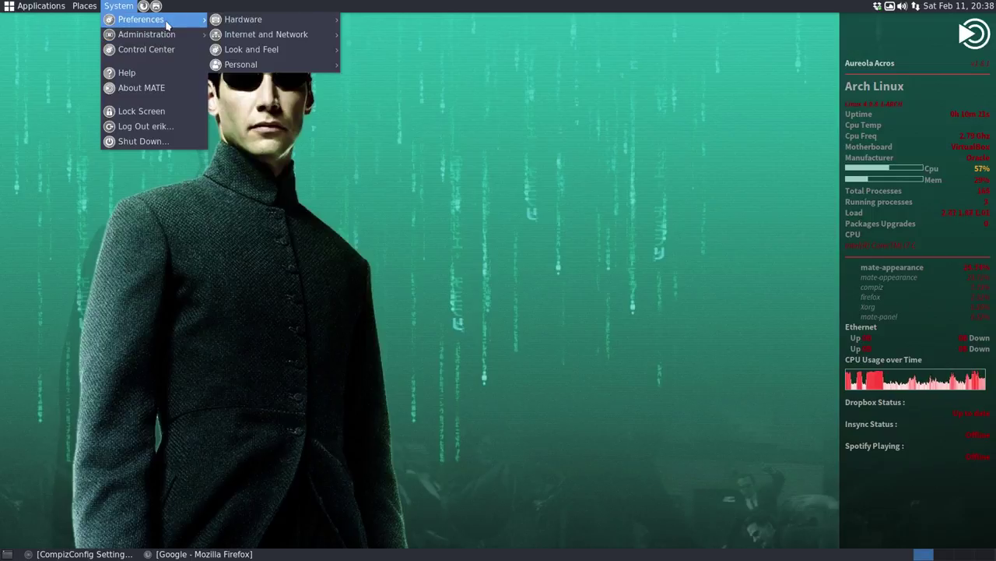
Open System Monitor and sort the processes by CPU usage with the heaviest first
mouse_move(39, 7)
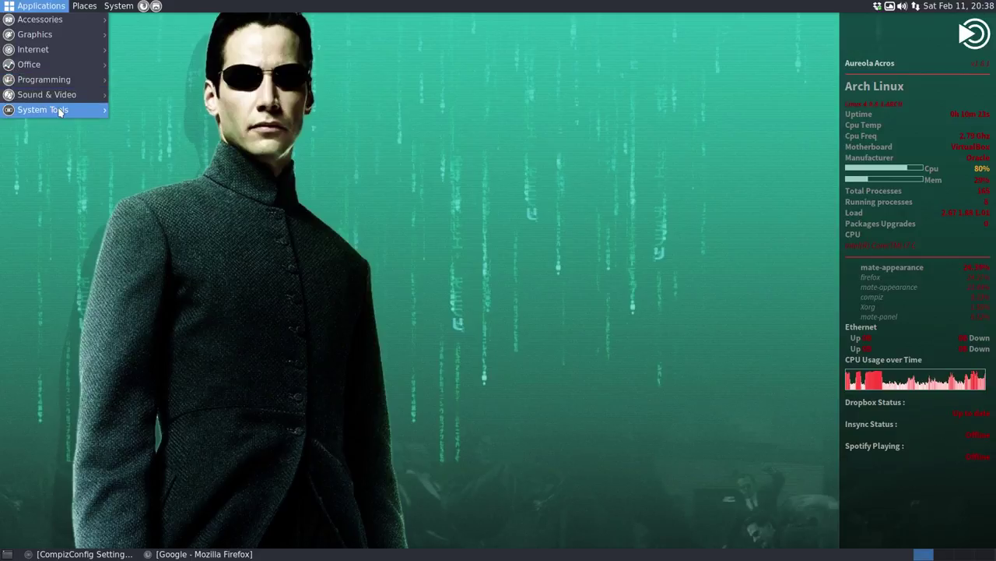
mouse_move(78, 109)
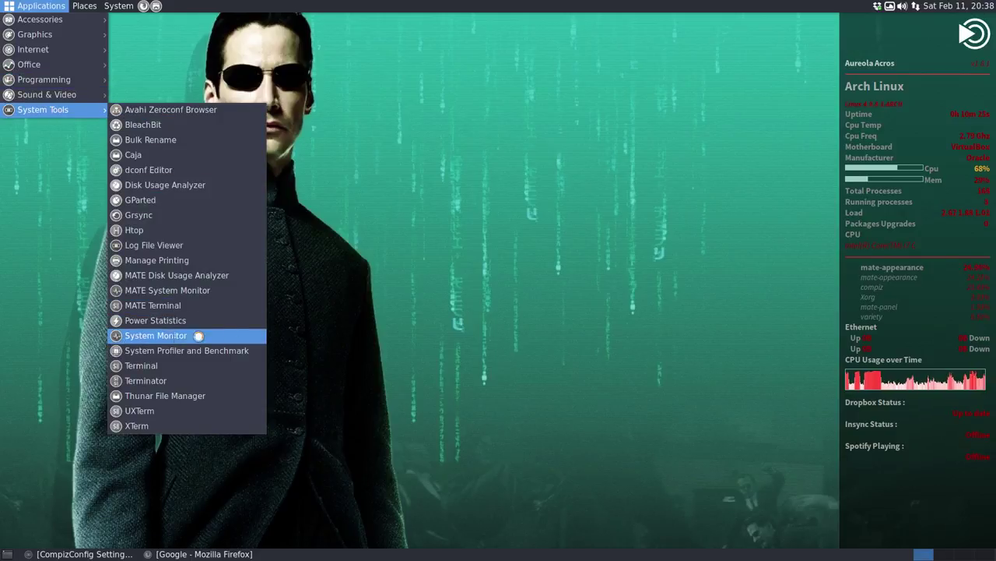
left_click(171, 334)
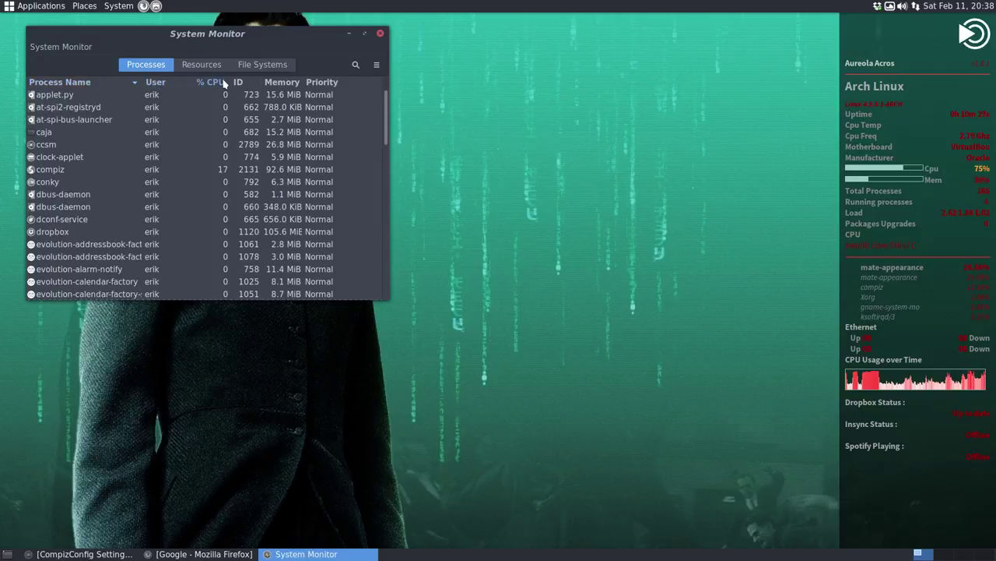
left_click(214, 81)
End both running mate-appearance-properties processes and confirm each termination
left_click(97, 97)
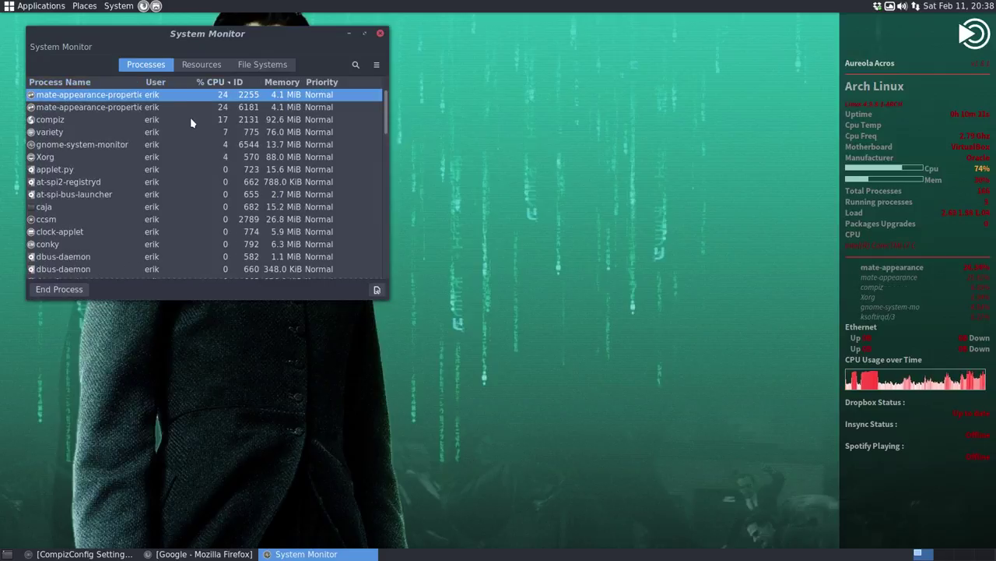
left_click(70, 293)
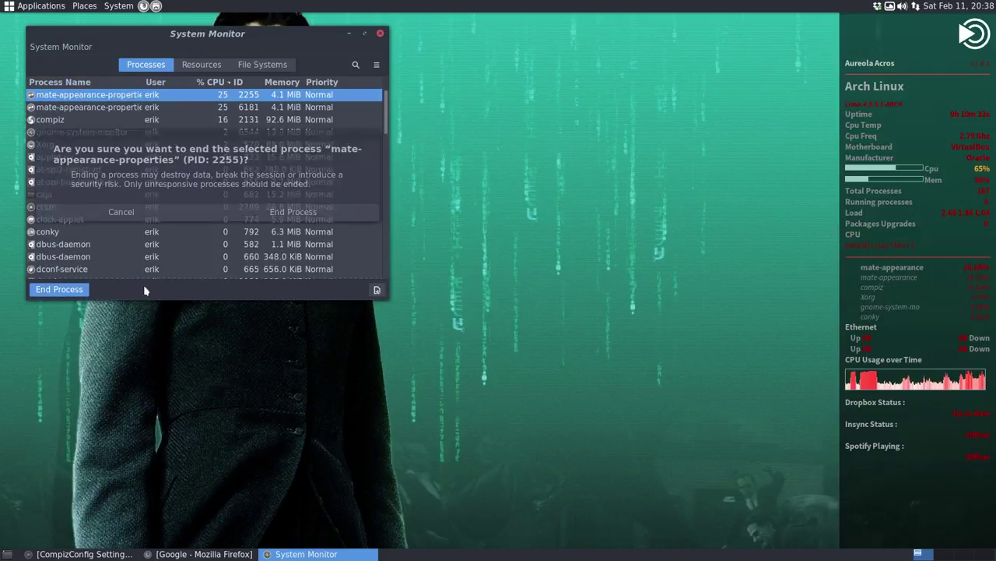
left_click(331, 213)
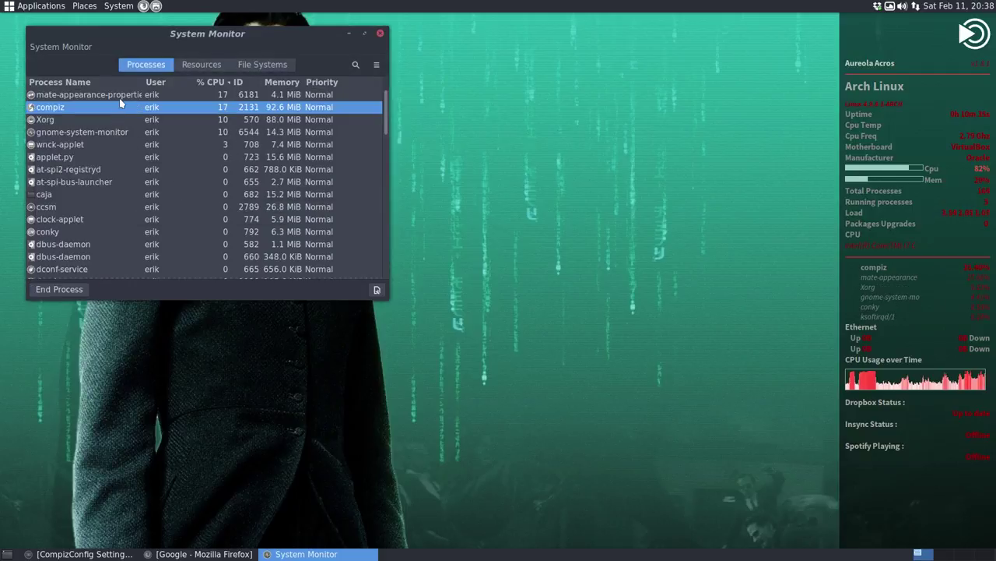
left_click(120, 95)
left_click(78, 289)
left_click(292, 213)
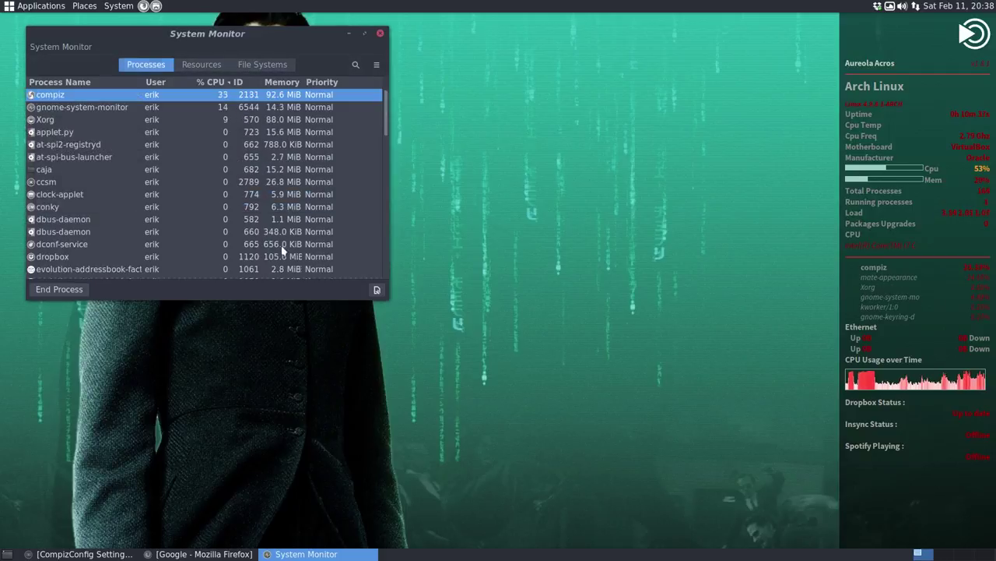
Open the CompizConfig Settings Manager from the desktop's Look and Feel preferences
left_click(118, 5)
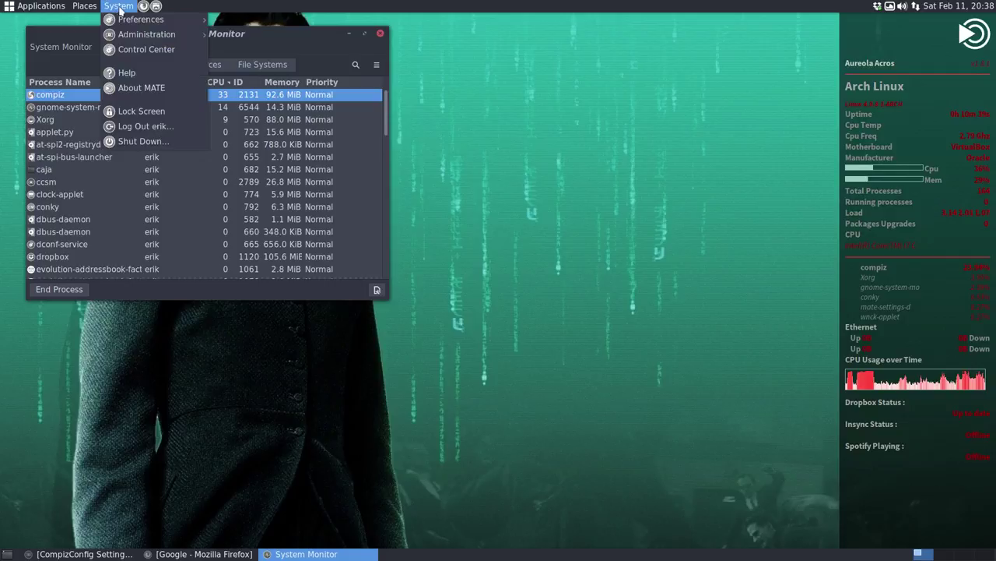
mouse_move(172, 23)
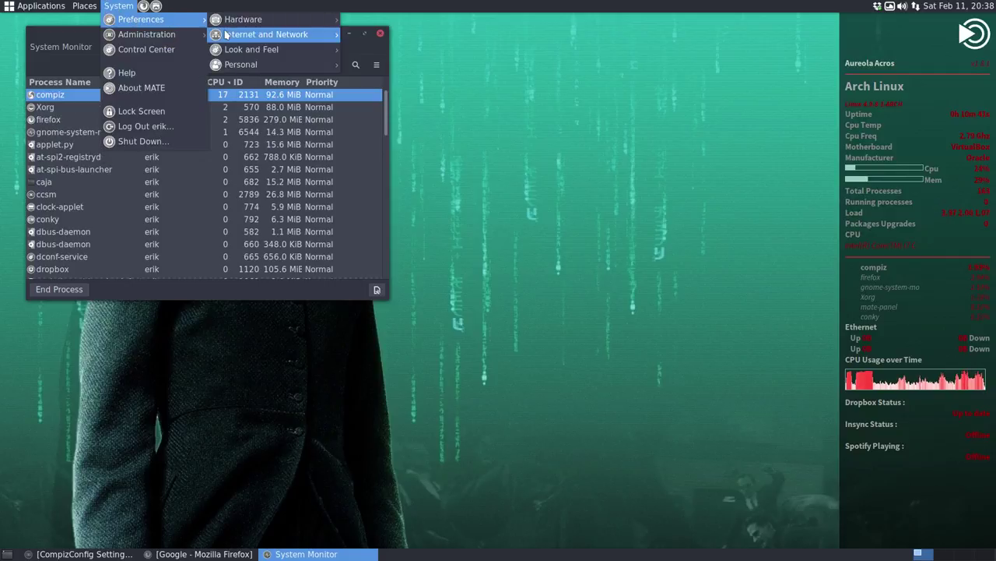
mouse_move(339, 35)
mouse_move(265, 49)
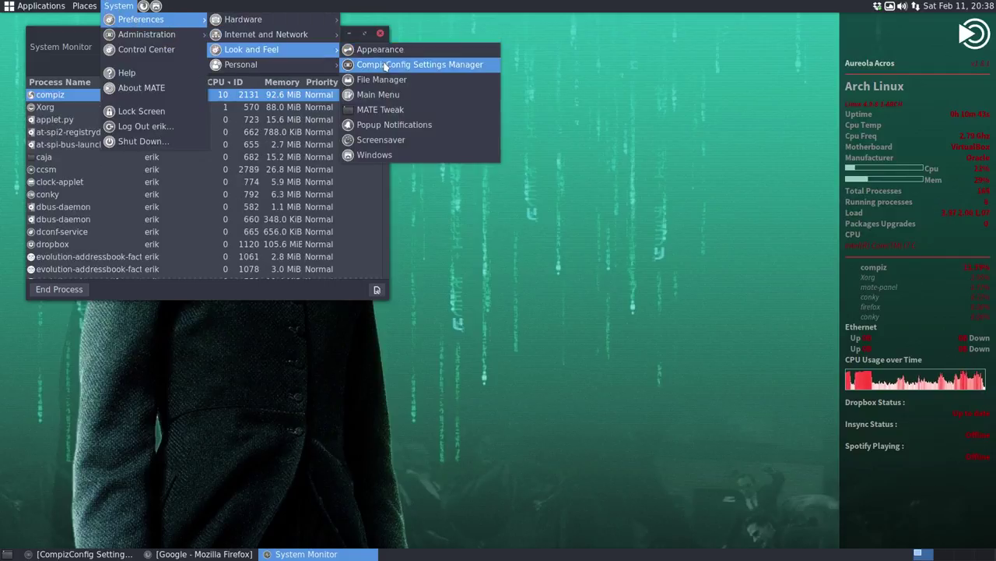
left_click(412, 63)
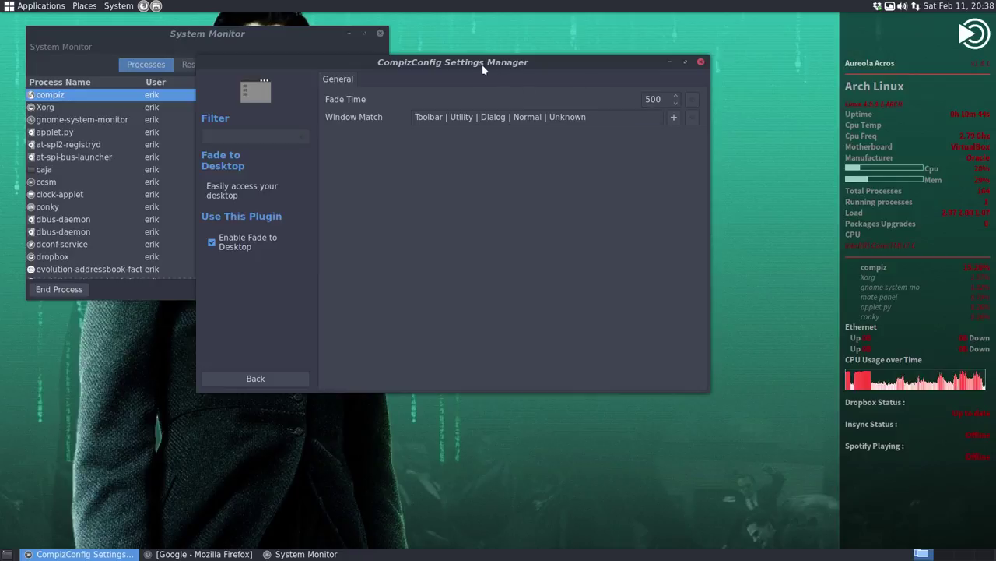
Move the Compiz settings window aside, return to the plugin overview and disable Fade to Desktop
left_click_drag(487, 67, 435, 78)
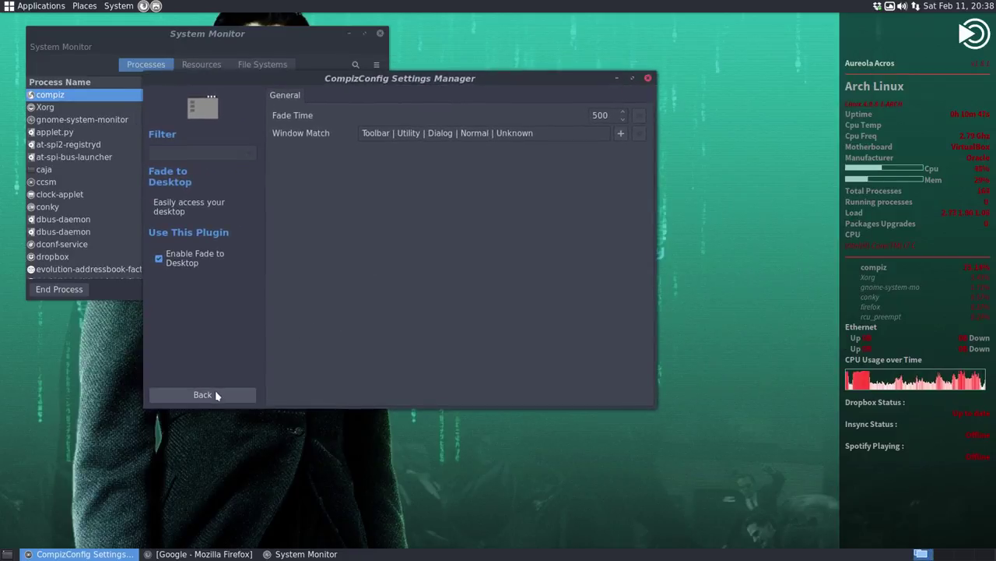
left_click(215, 392)
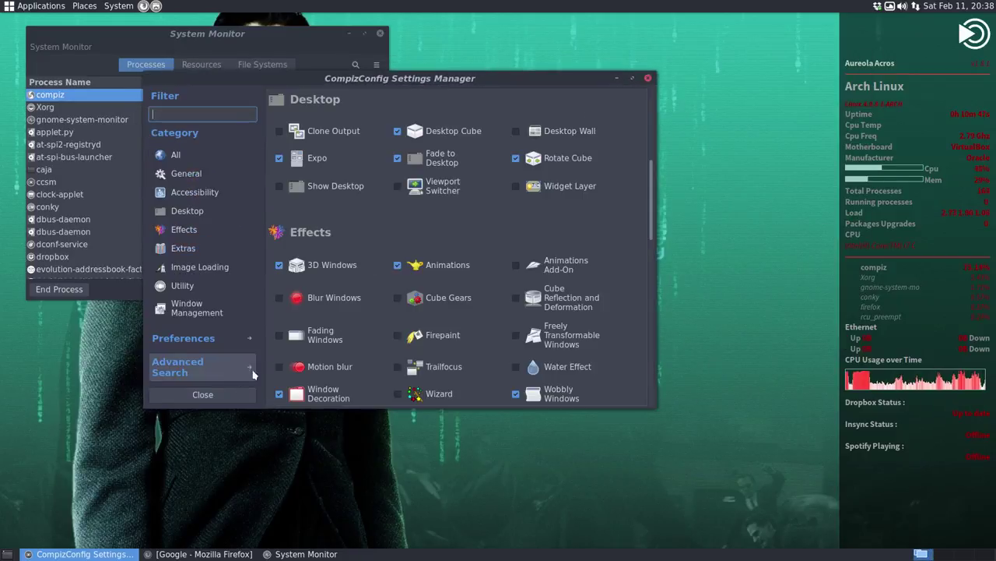
left_click(397, 158)
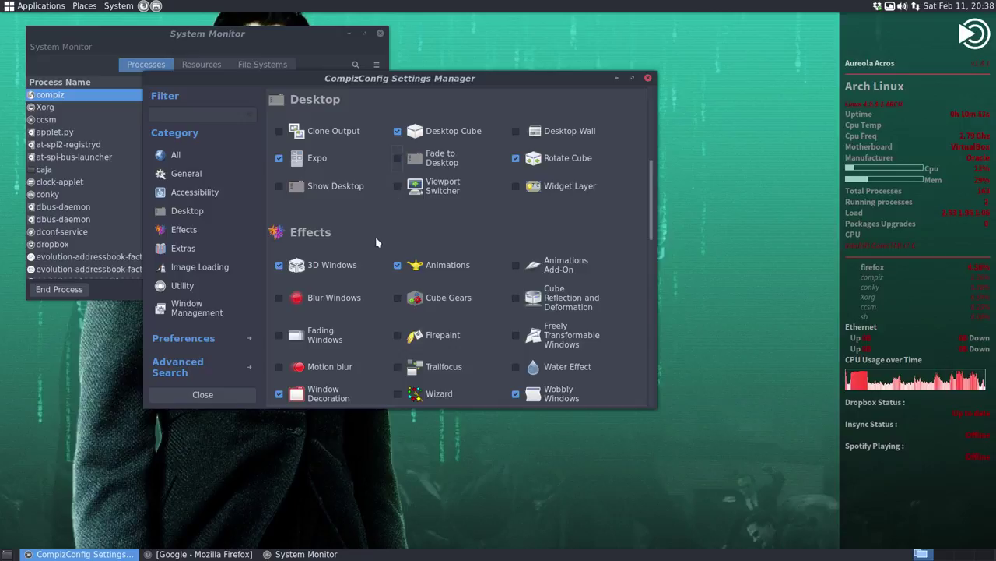
Open the Opacify accessibility plugin's settings and enable the plugin
scroll(377, 242, "up", 3)
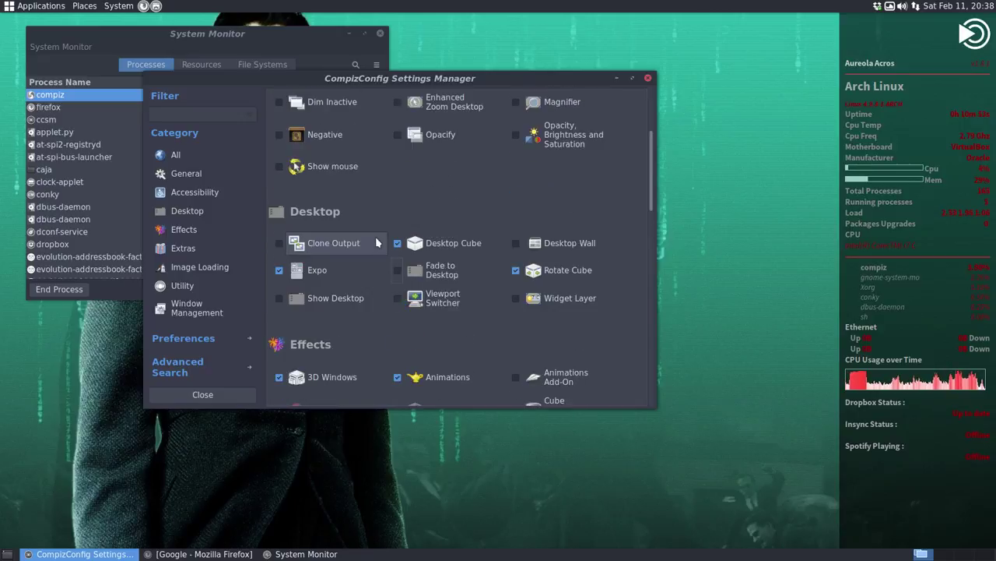
scroll(376, 242, "up", 2)
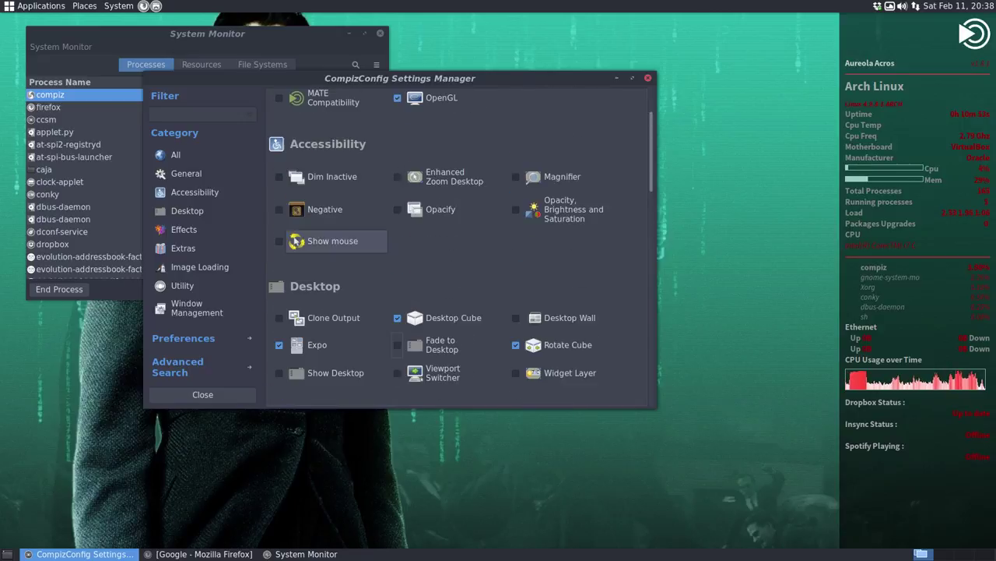
left_click(413, 210)
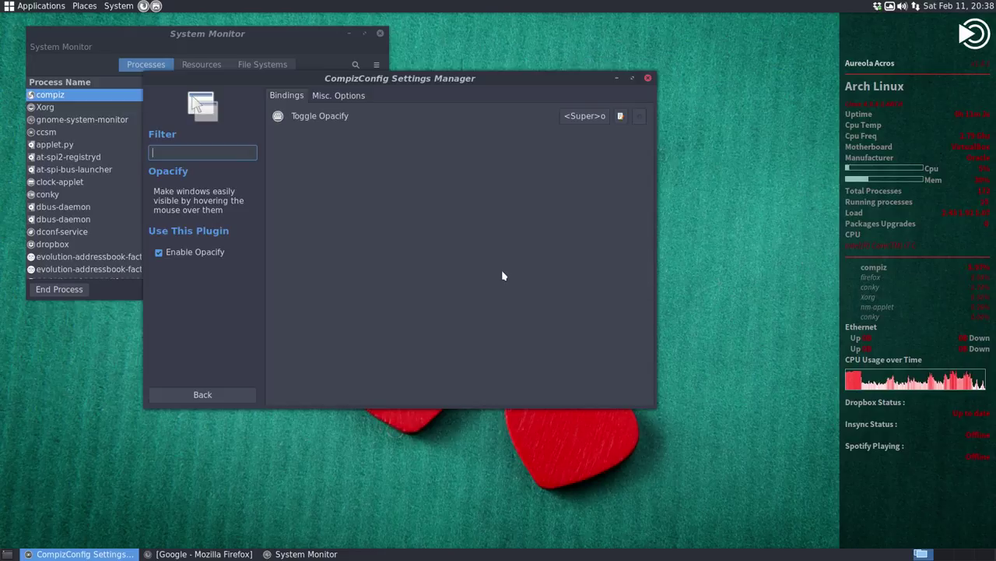
Examine Opacify's miscellaneous options and try the effect by switching between the System Monitor and Compiz settings windows
left_click(361, 96)
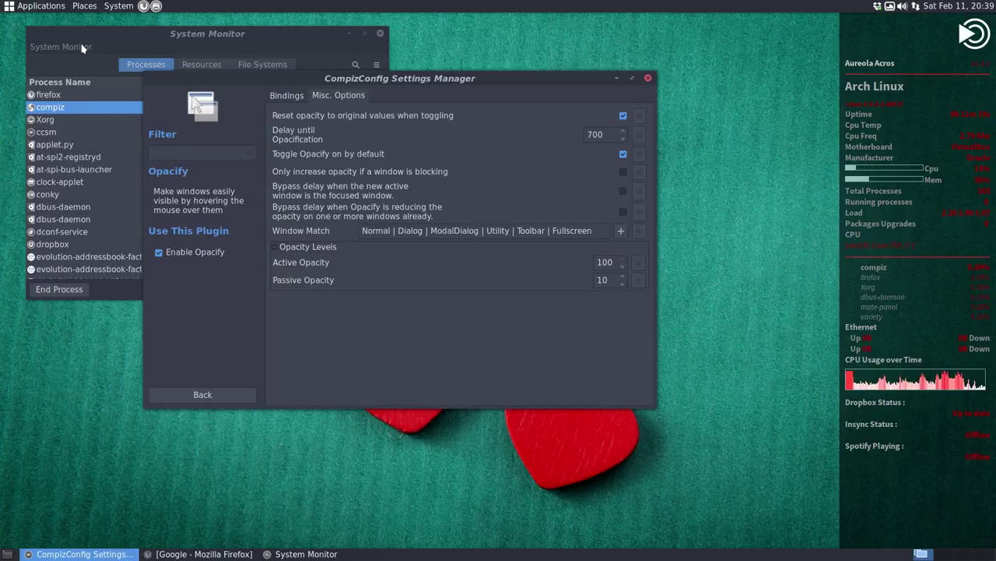
left_click(145, 44)
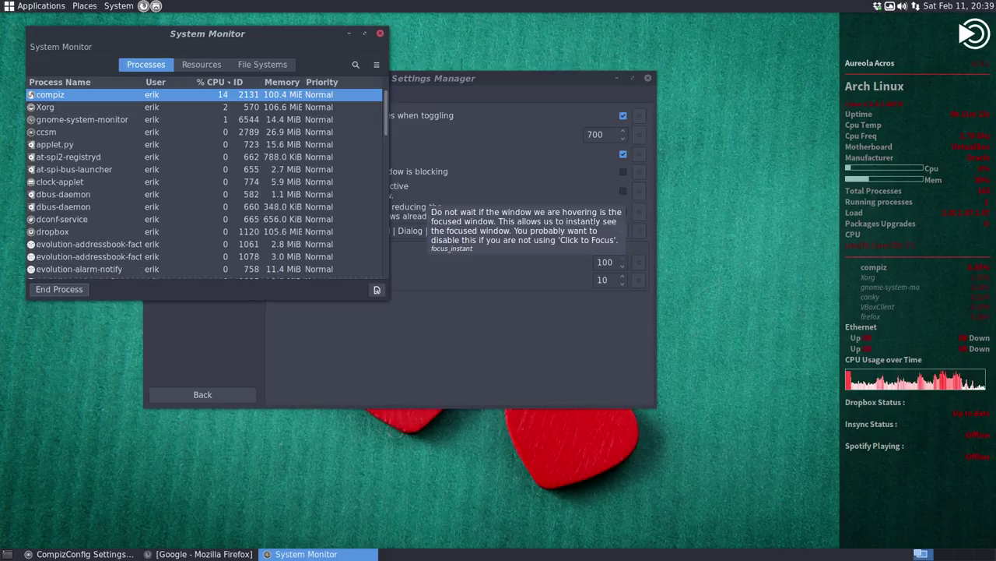
left_click(469, 315)
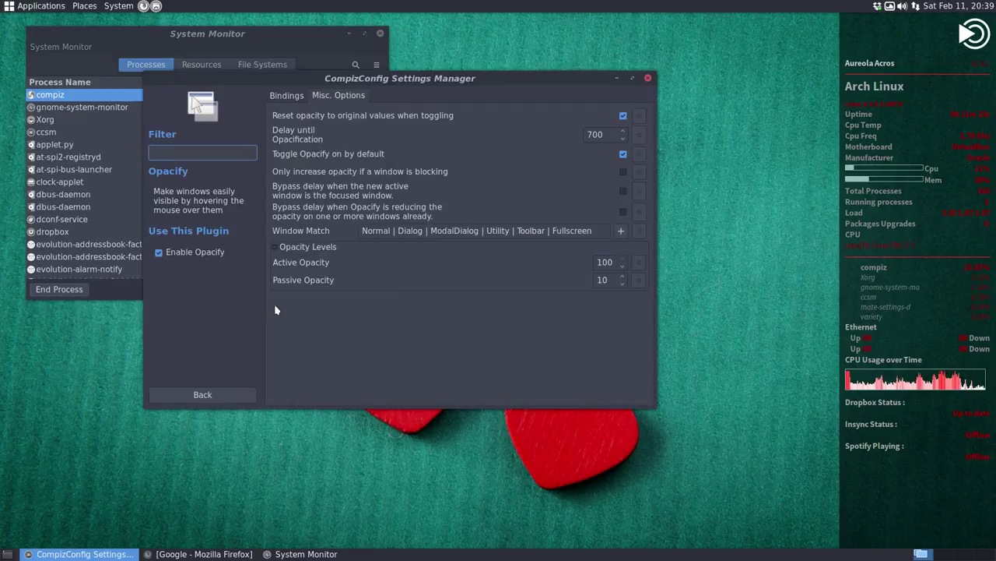
Try adding Alt to the Toggle Opacify shortcut, restore the <Super>o combination and accept it
left_click(296, 98)
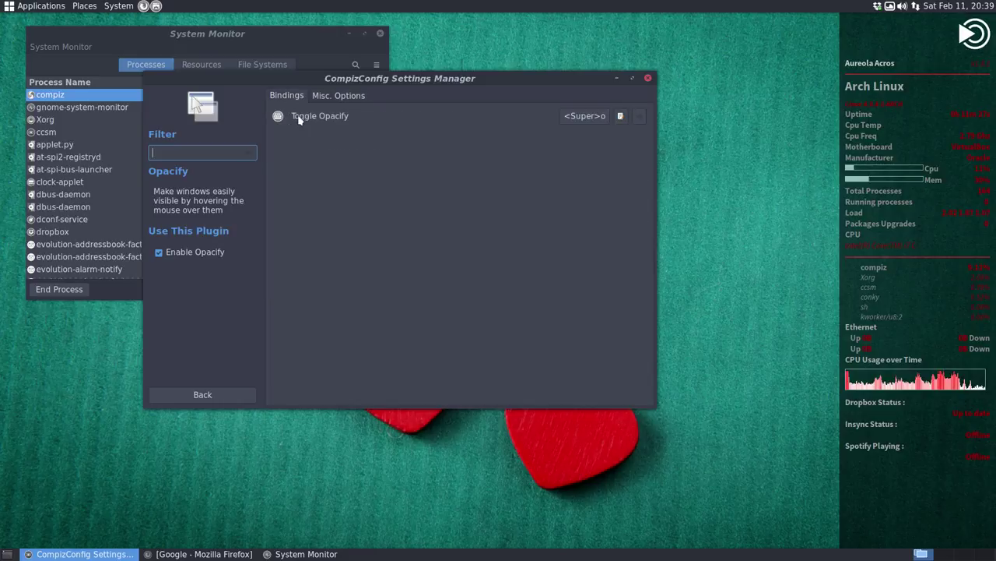
left_click(586, 116)
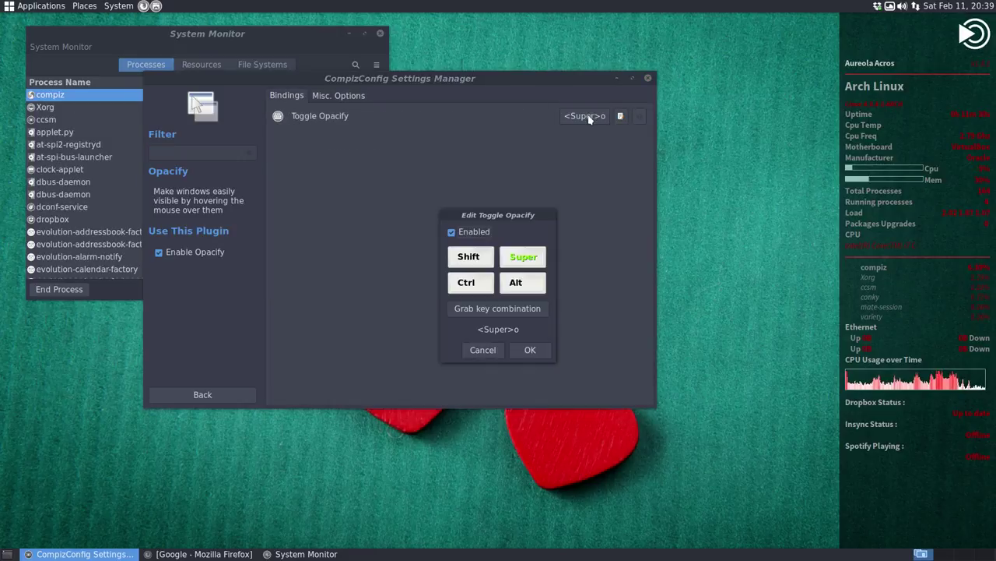
left_click(518, 282)
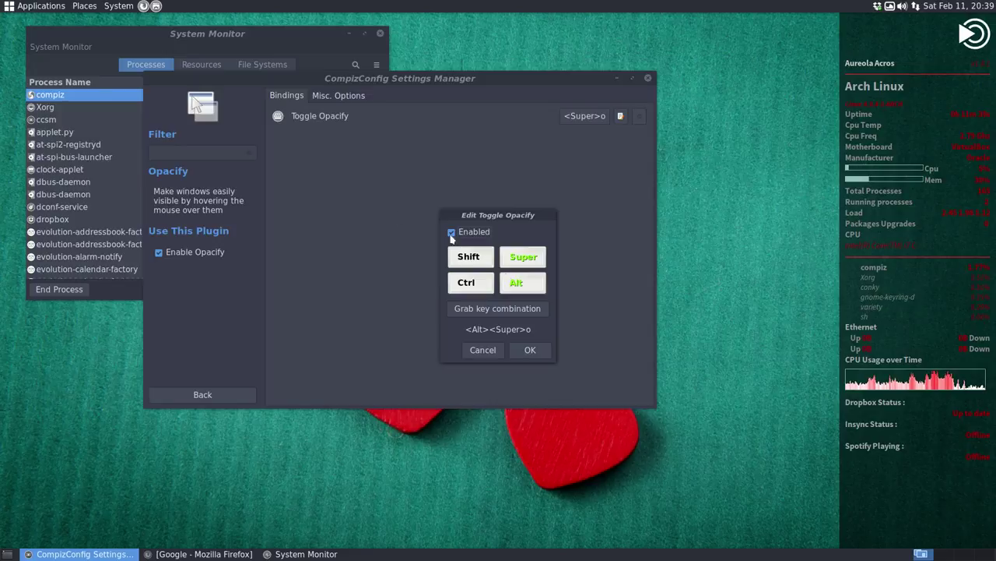
left_click(297, 46)
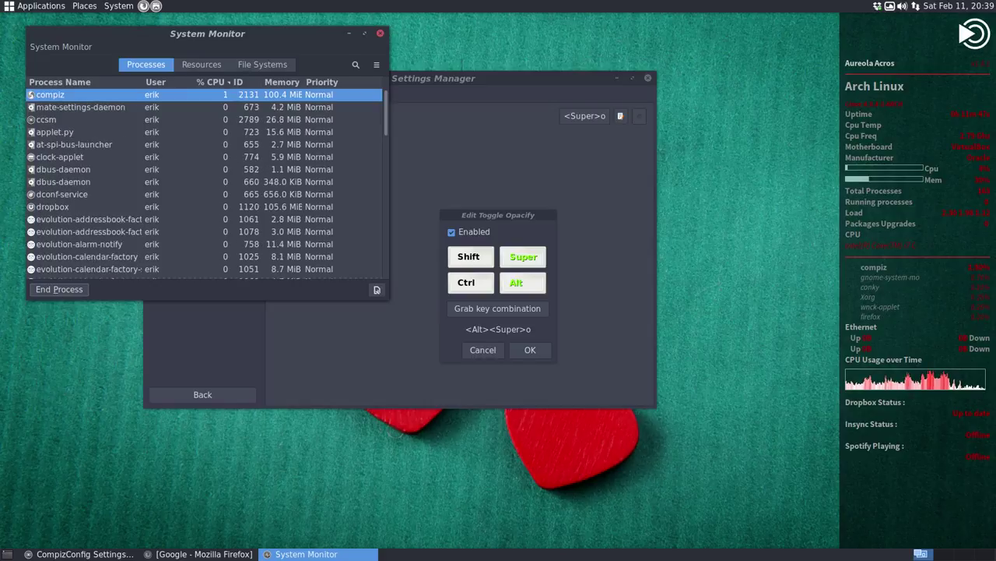
left_click(477, 189)
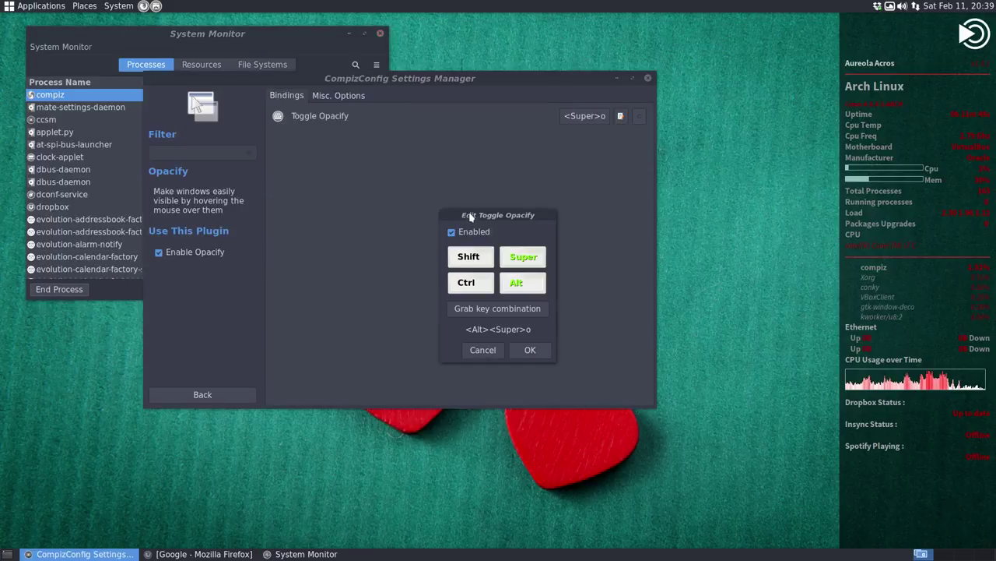
left_click(530, 281)
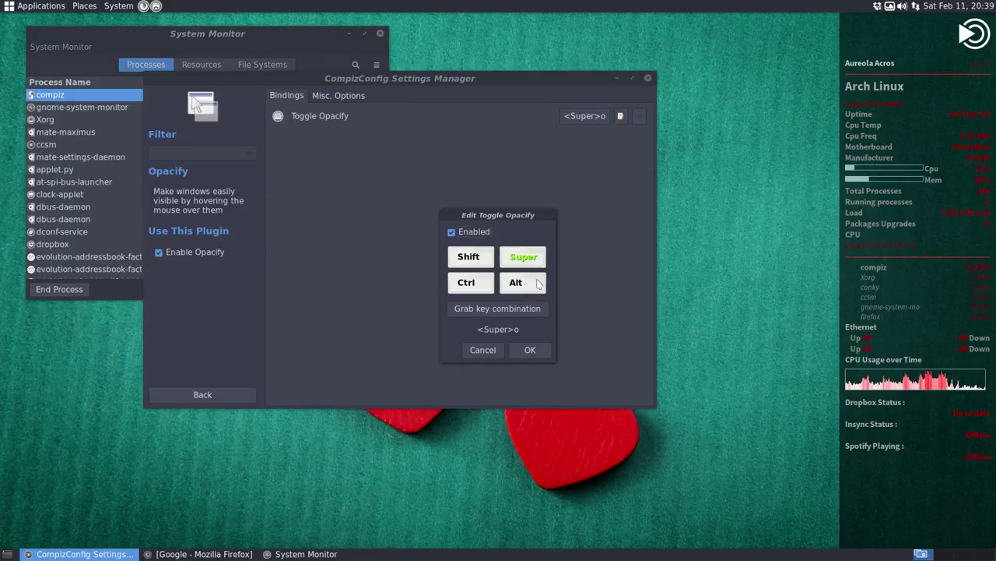
left_click(525, 349)
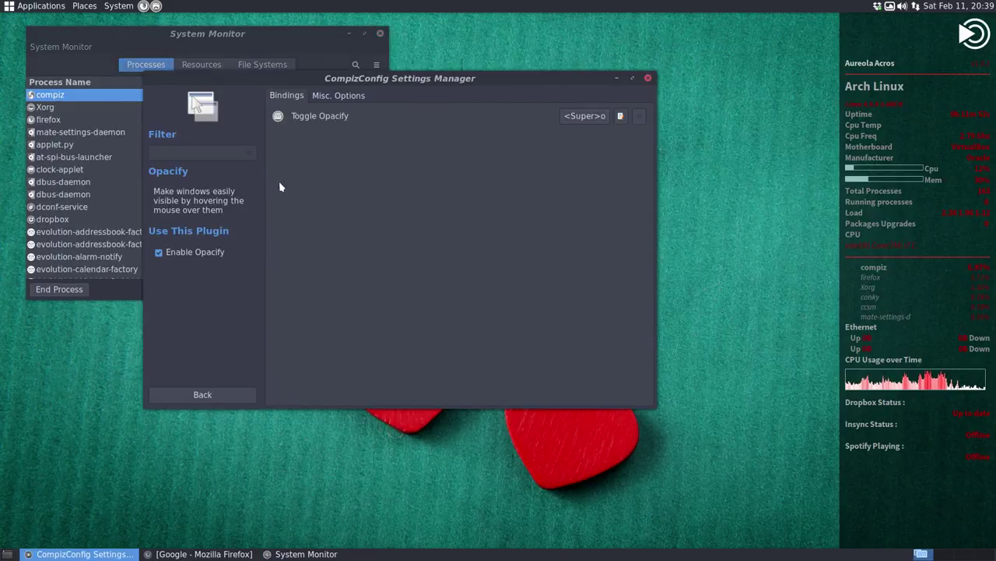
Disable the Opacify plugin and open the settings of the Enhanced Zoom Desktop accessibility plugin
left_click(159, 251)
left_click(203, 394)
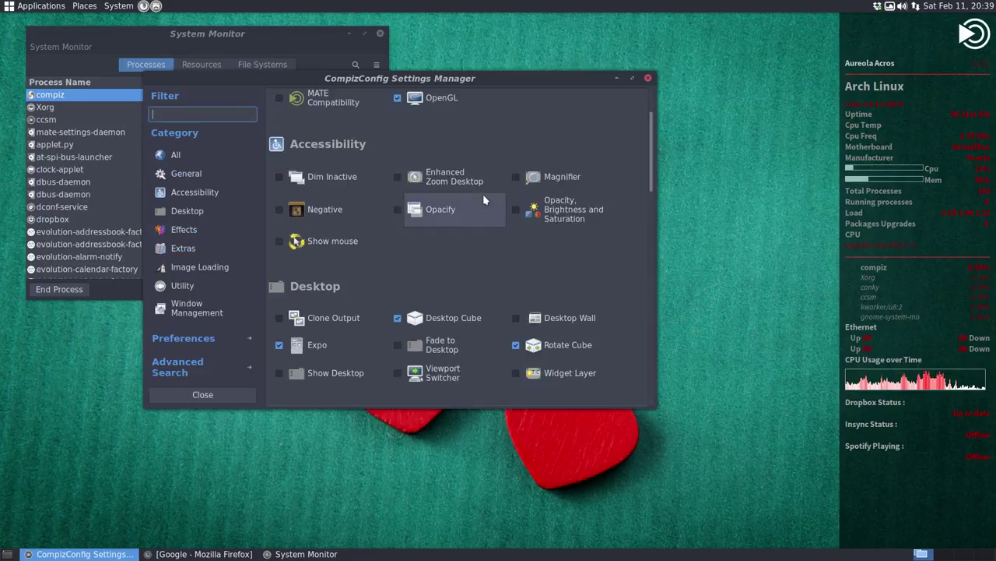
scroll(450, 190, "up", 1)
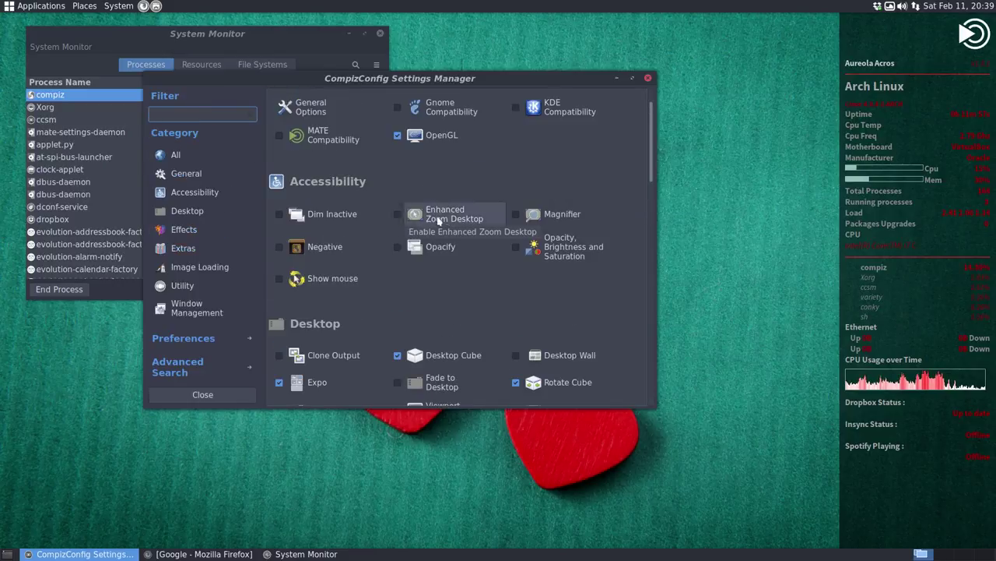
left_click(440, 216)
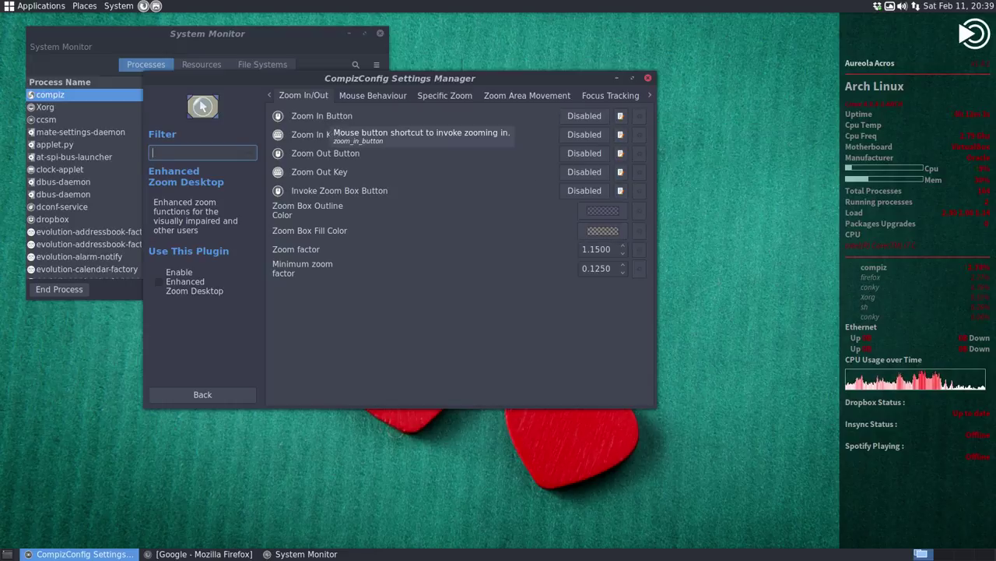
Try to assign Button1 without modifiers as the Zoom In Button shortcut and decline the assignment
left_click(585, 118)
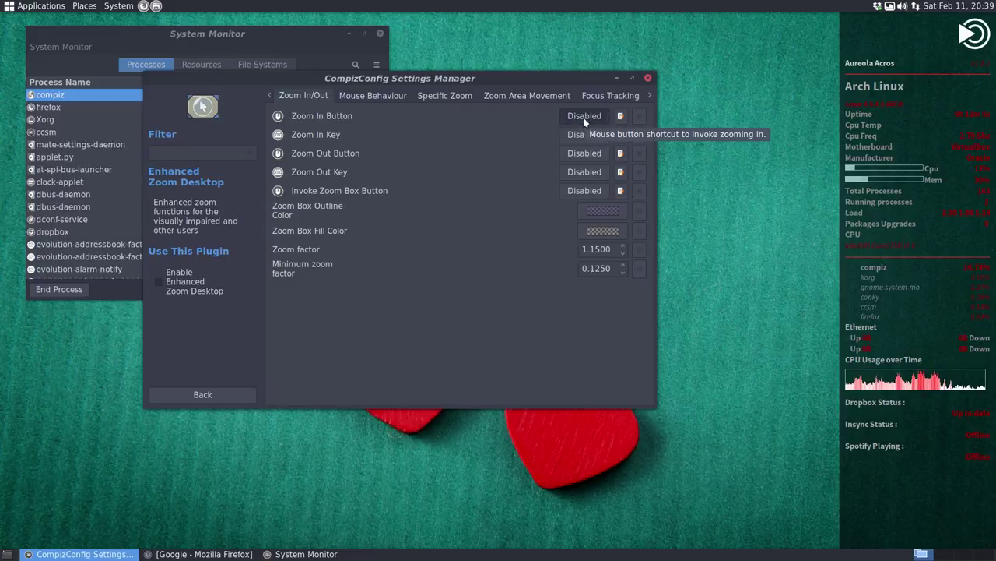
left_click(489, 279)
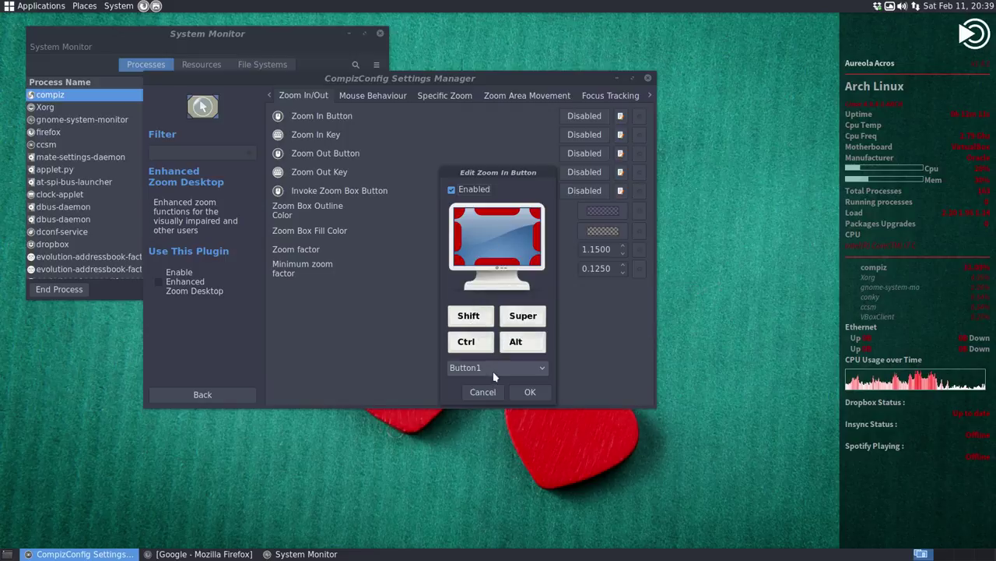
left_click(527, 392)
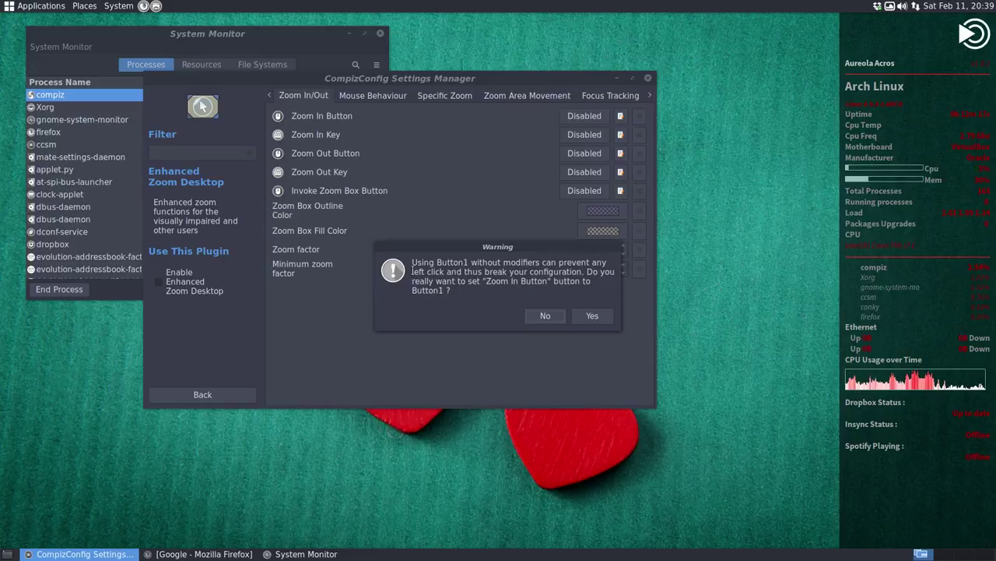
left_click(546, 316)
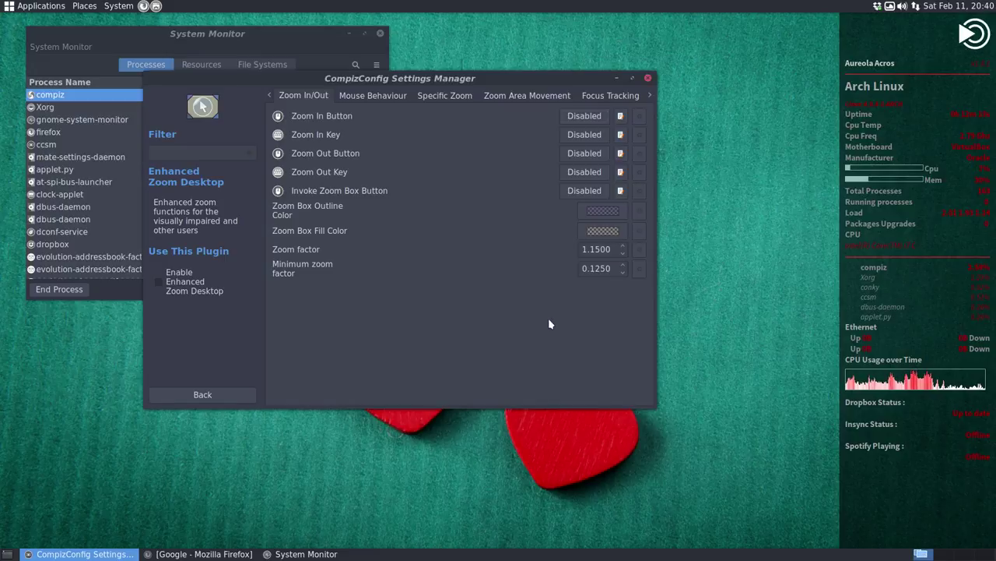
Enable the Zoom In Button shortcut and set it to <Super>Button1
left_click(579, 118)
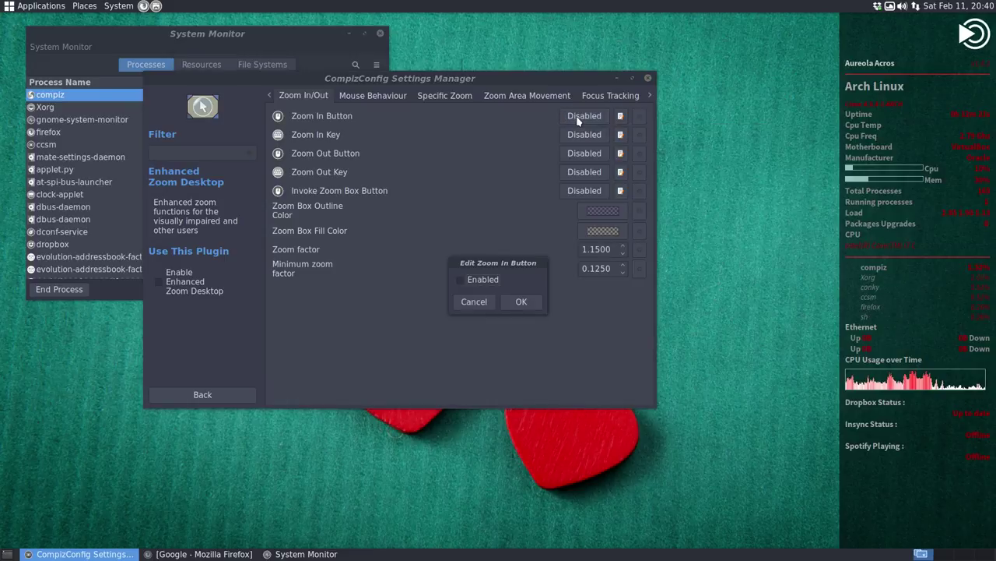
left_click(478, 284)
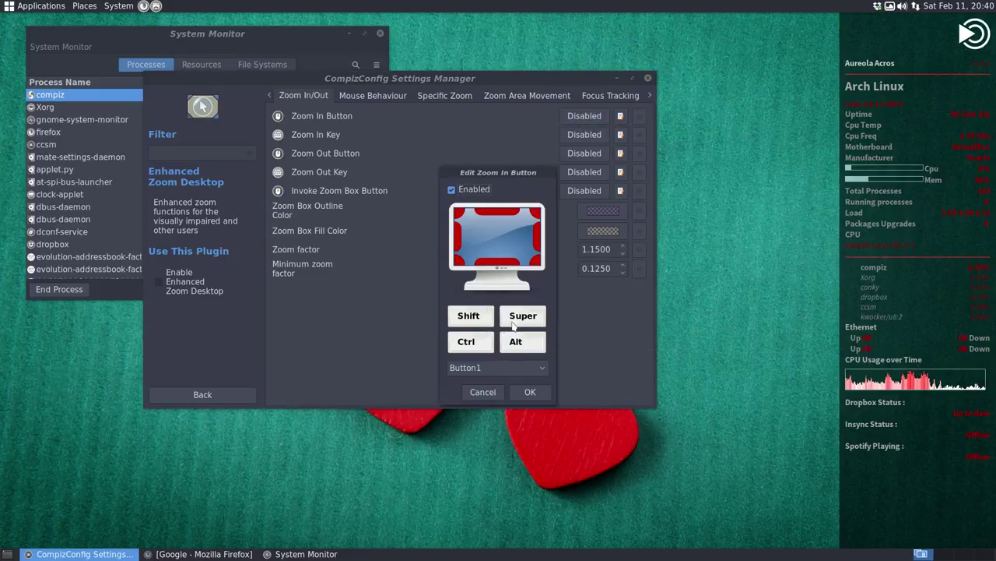
left_click(506, 318)
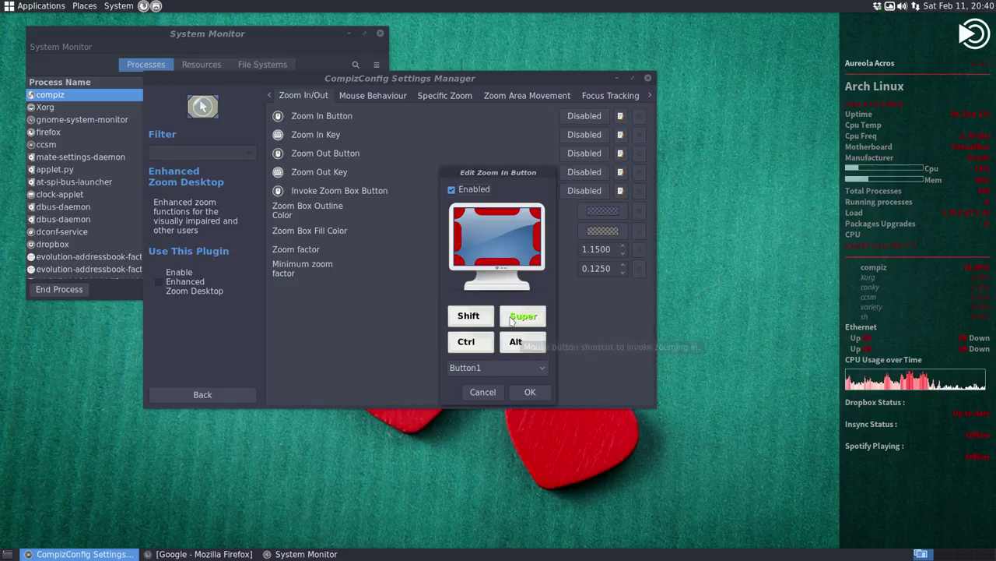
left_click(529, 392)
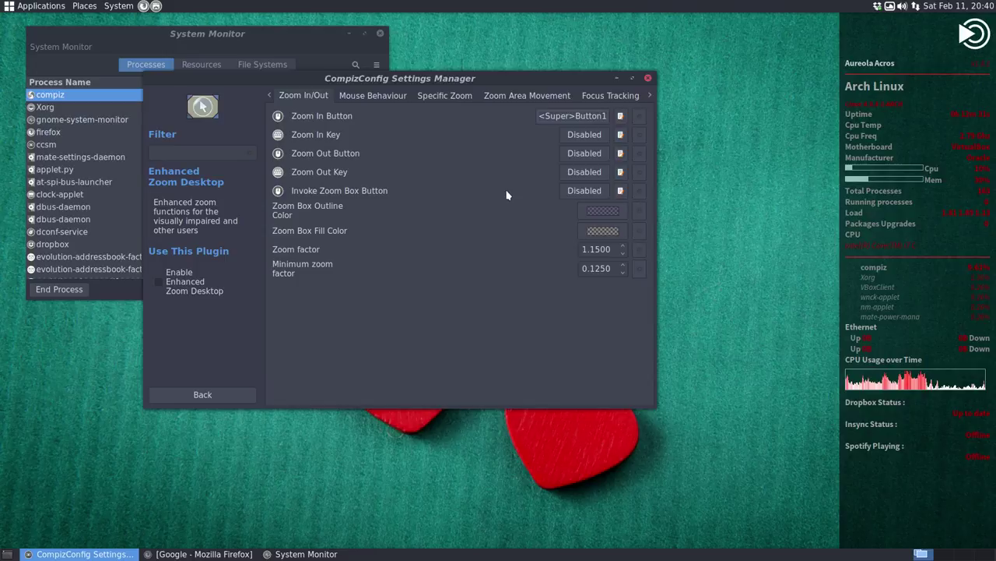
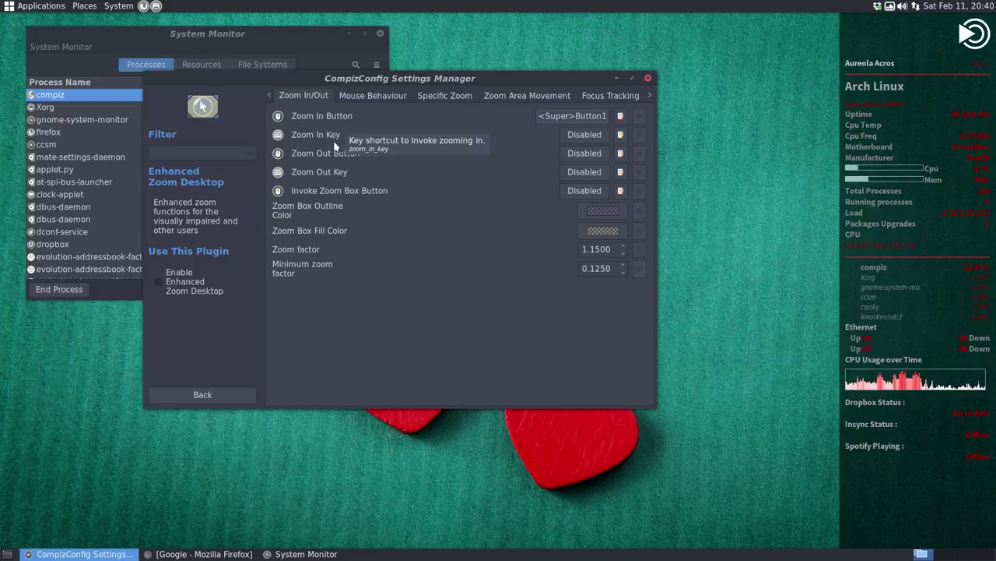
Change the Zoom In Button shortcut to <Alt><Super>Button1 and try it on the empty desktop
left_click(574, 117)
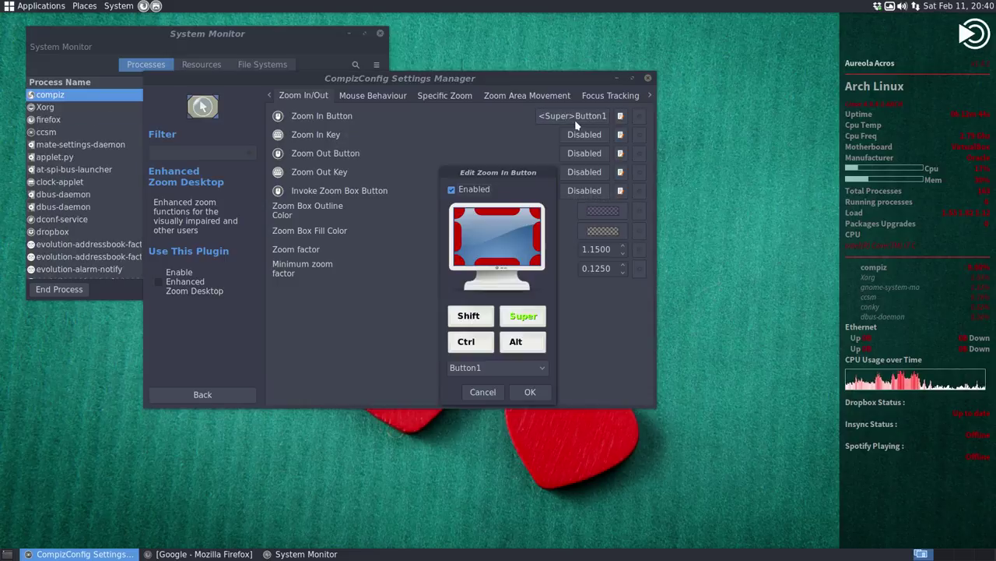
left_click(510, 372)
left_click(510, 374)
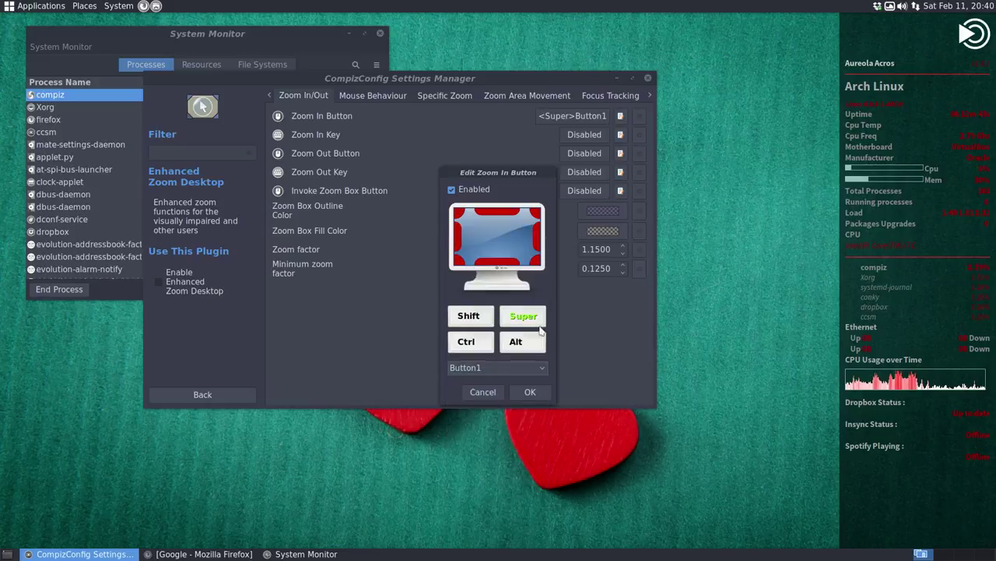
left_click(524, 345)
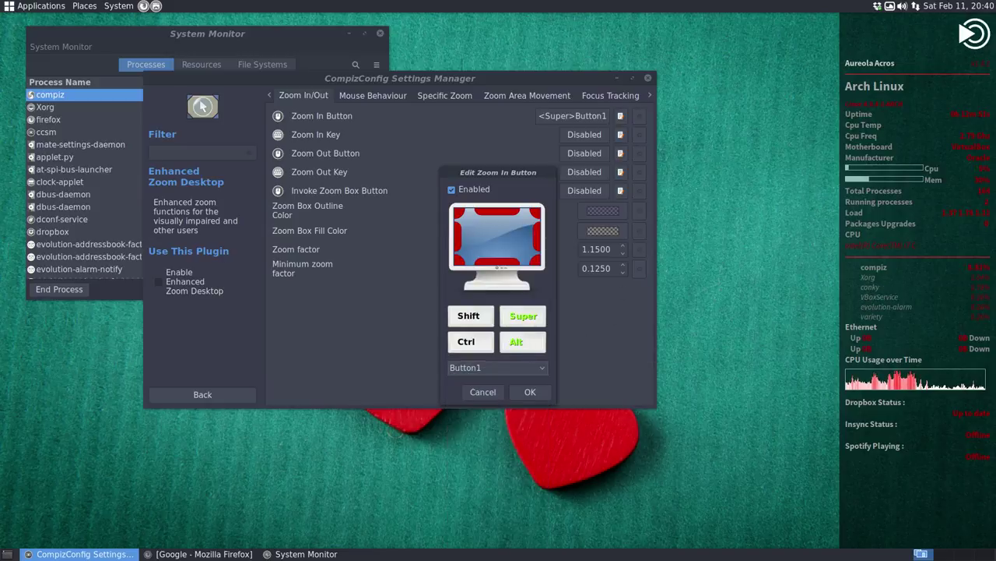
left_click(528, 391)
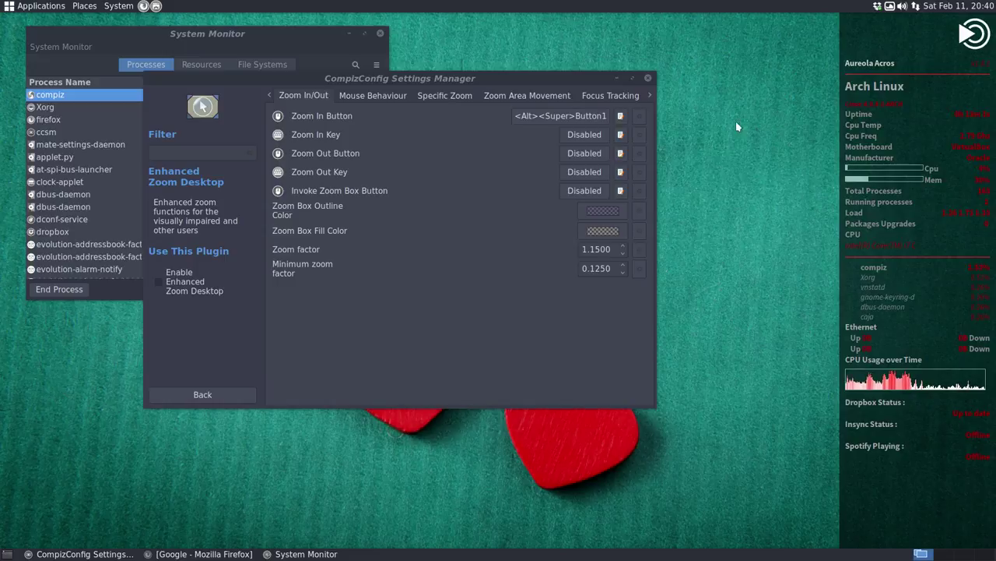
right_click(779, 89)
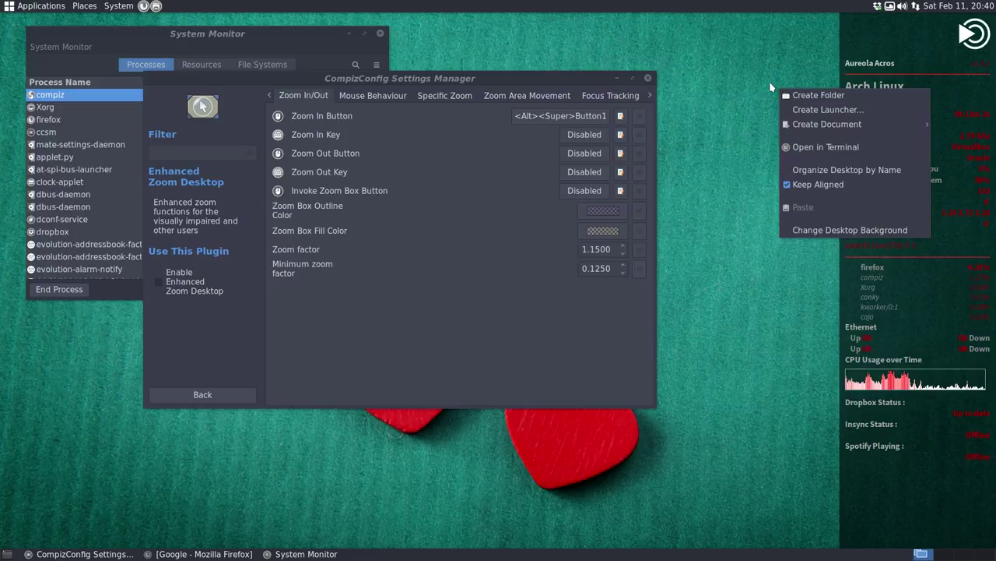
left_click(769, 84)
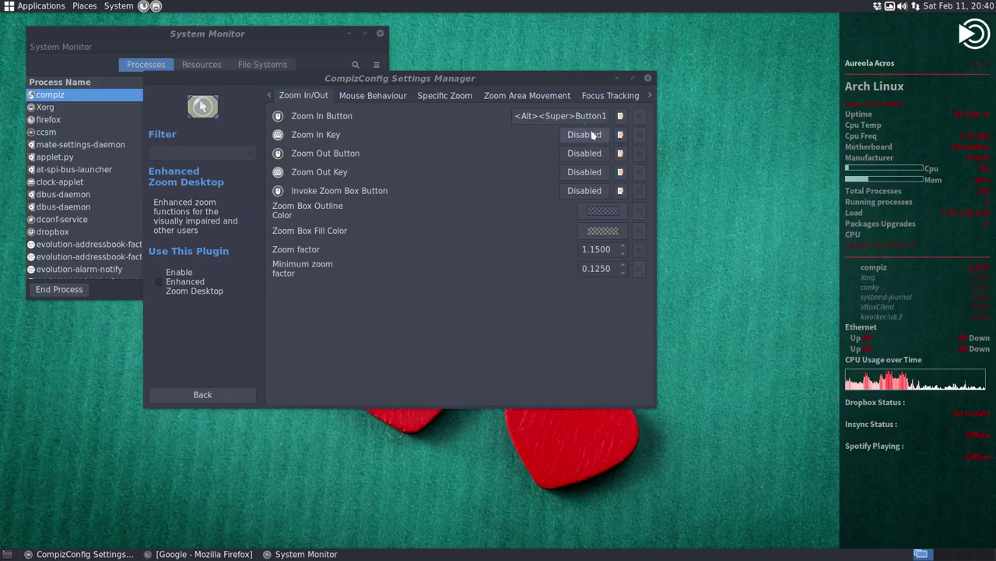
Disable the Zoom In Button mouse shortcut again
left_click(569, 115)
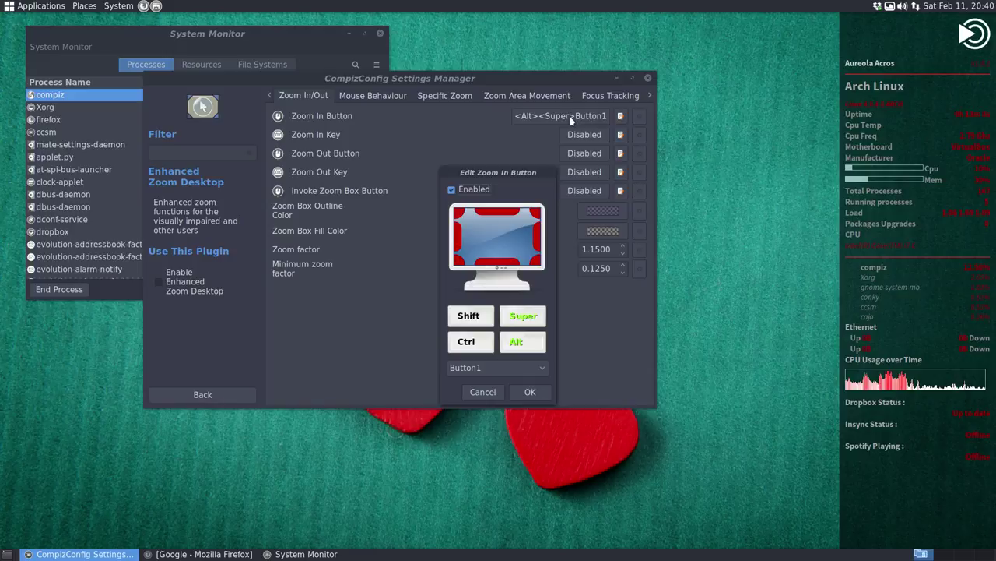
left_click(459, 190)
left_click(519, 302)
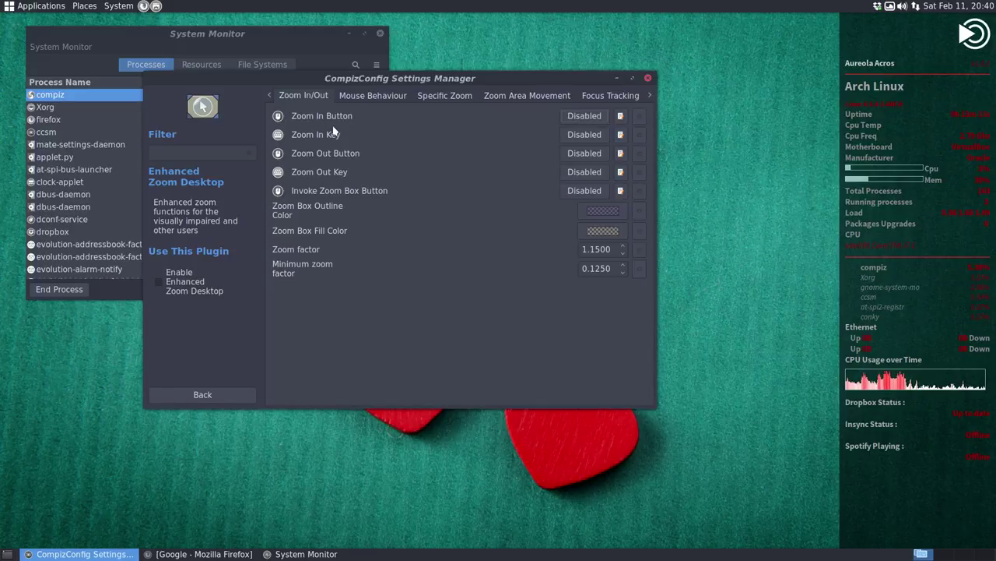
Enable the Zoom In Key shortcut and set it to the <Alt><Super>o combination
left_click(584, 134)
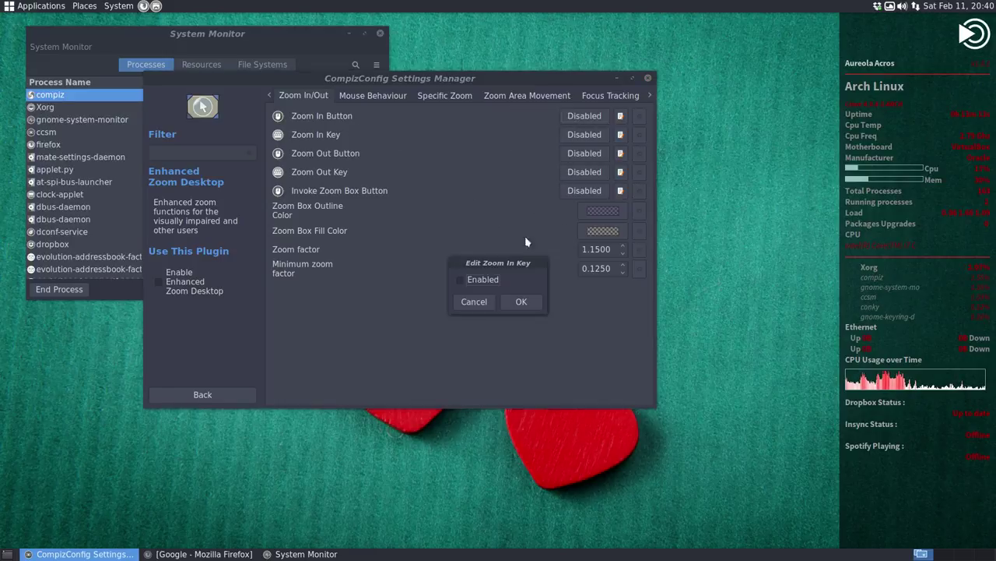
left_click(453, 216)
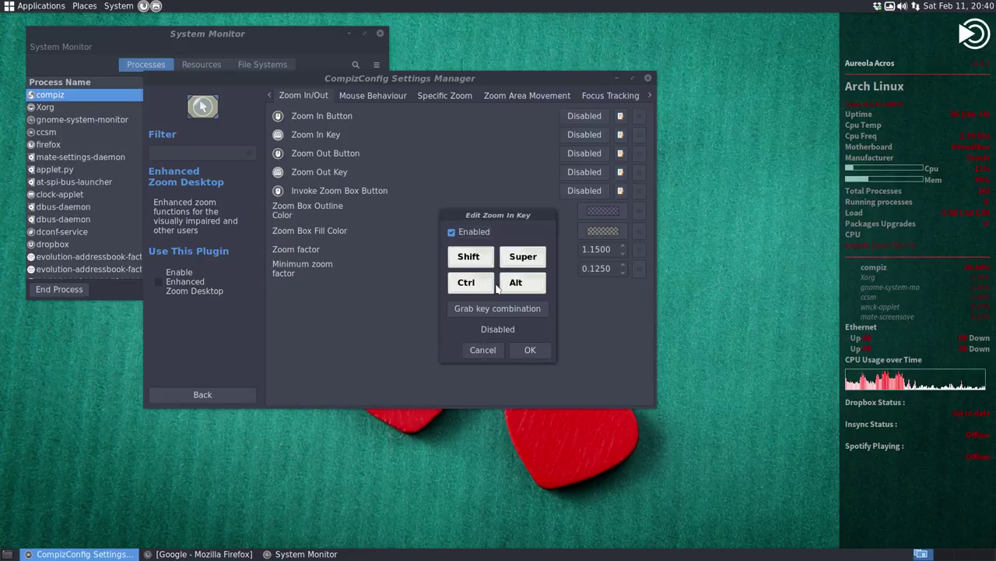
left_click(532, 262)
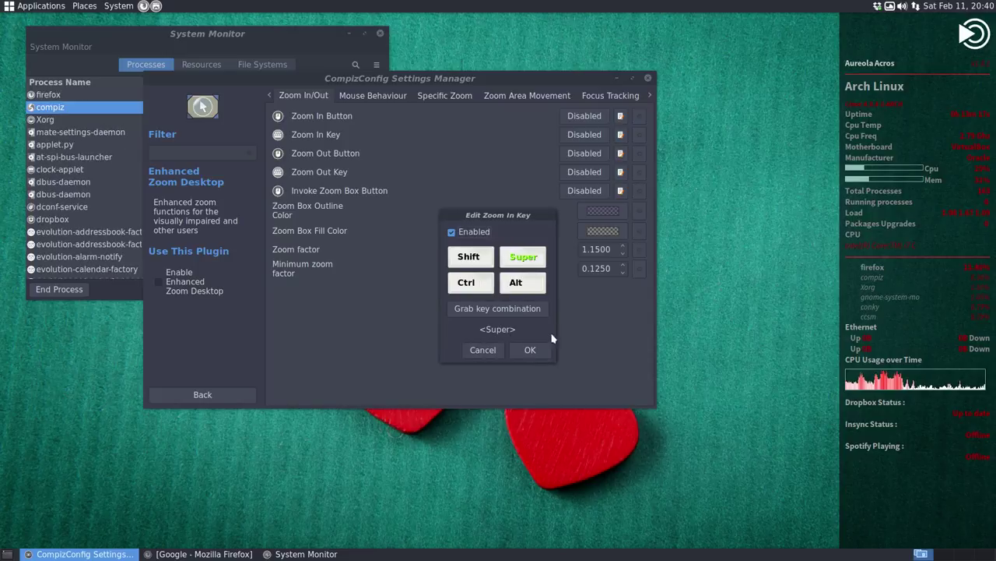
left_click(506, 309)
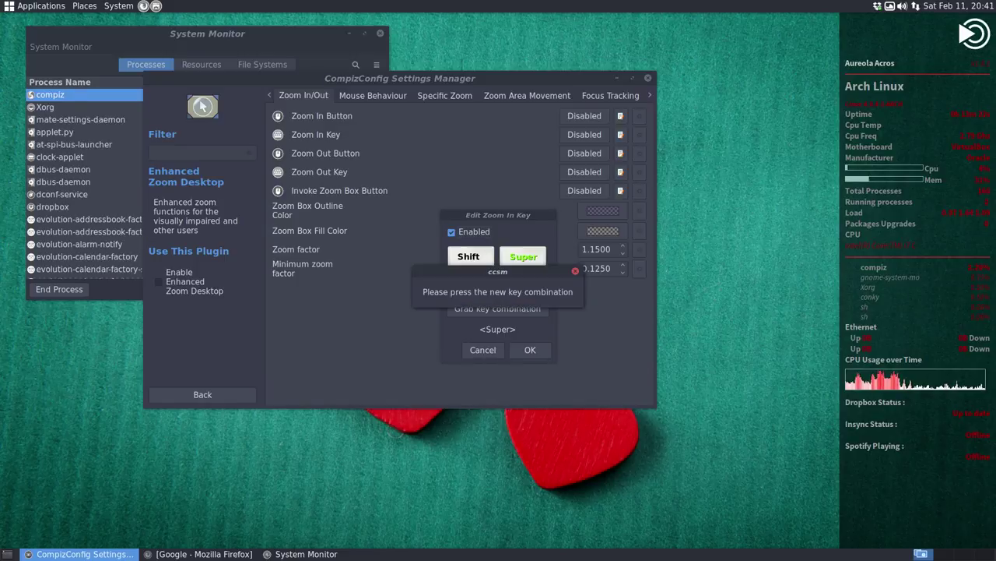
key("alt+super+o")
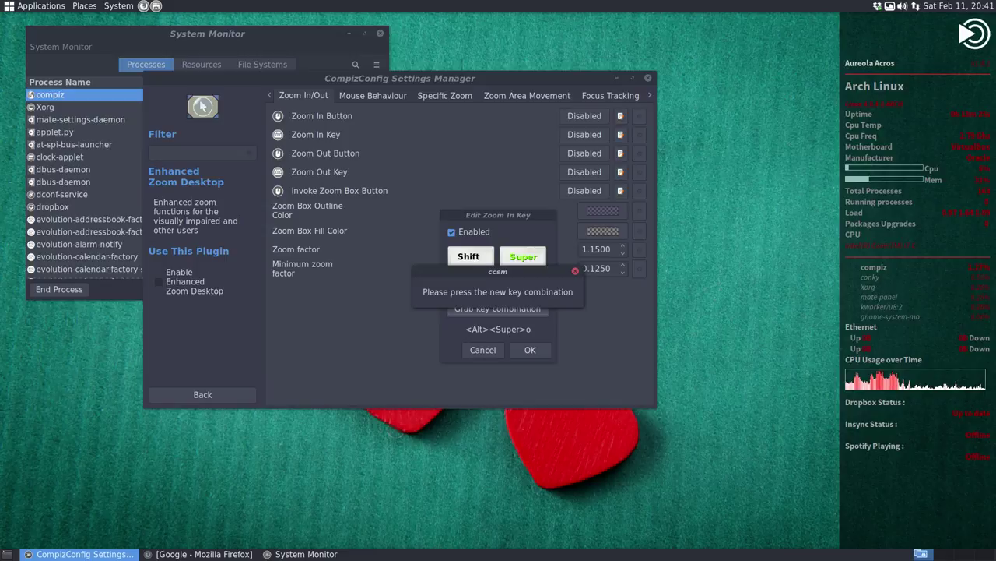
left_click(532, 351)
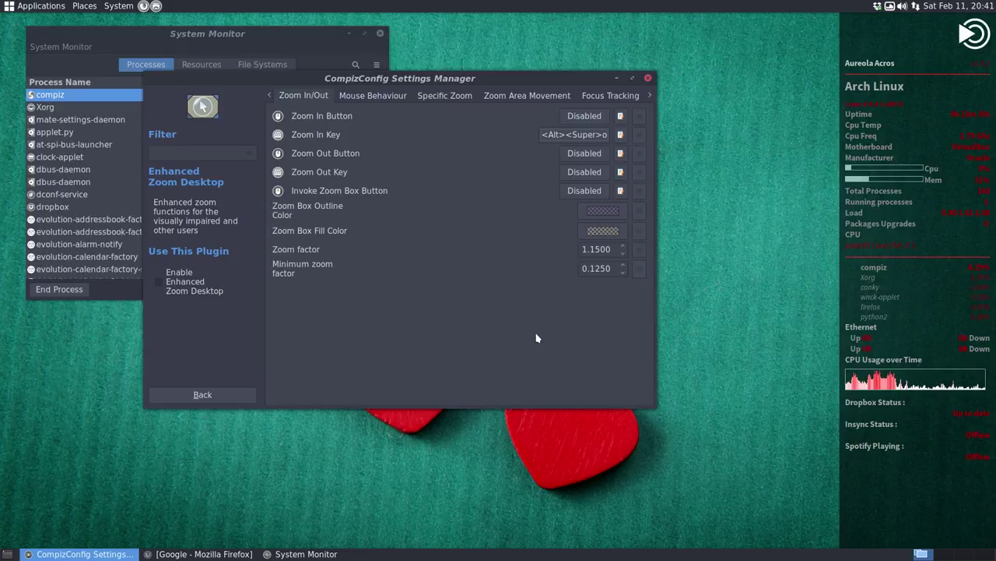
Review the Enhanced Zoom Desktop settings for mouse behaviour, specific zoom, zoom area movement and focus tracking, then return to the zoom in/out shortcuts
left_click(372, 97)
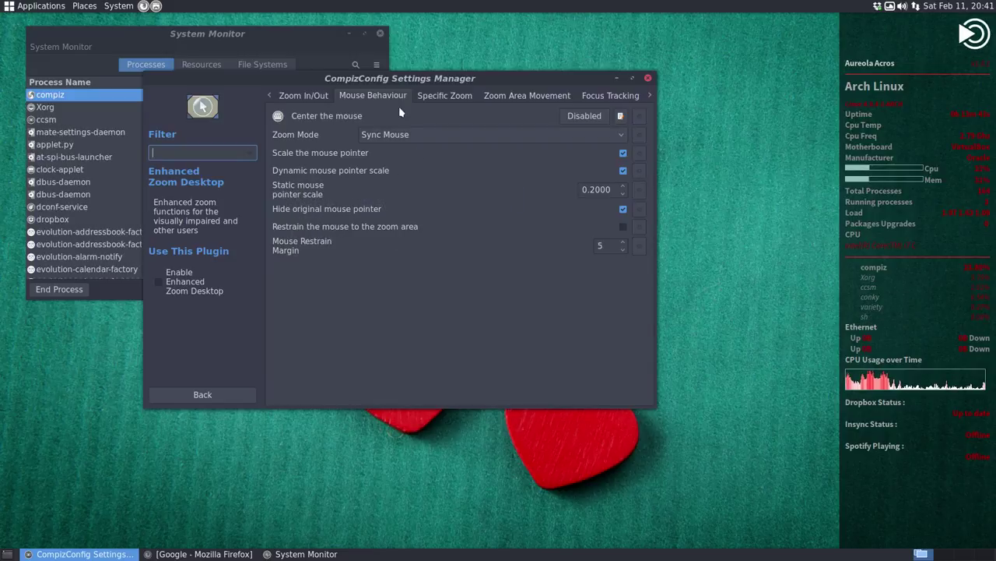
left_click(433, 96)
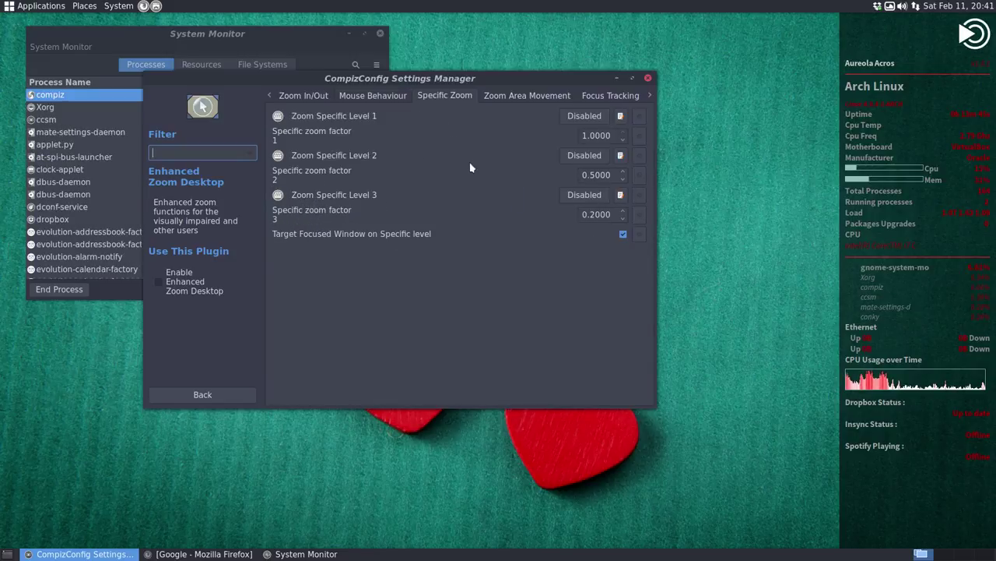
left_click(523, 95)
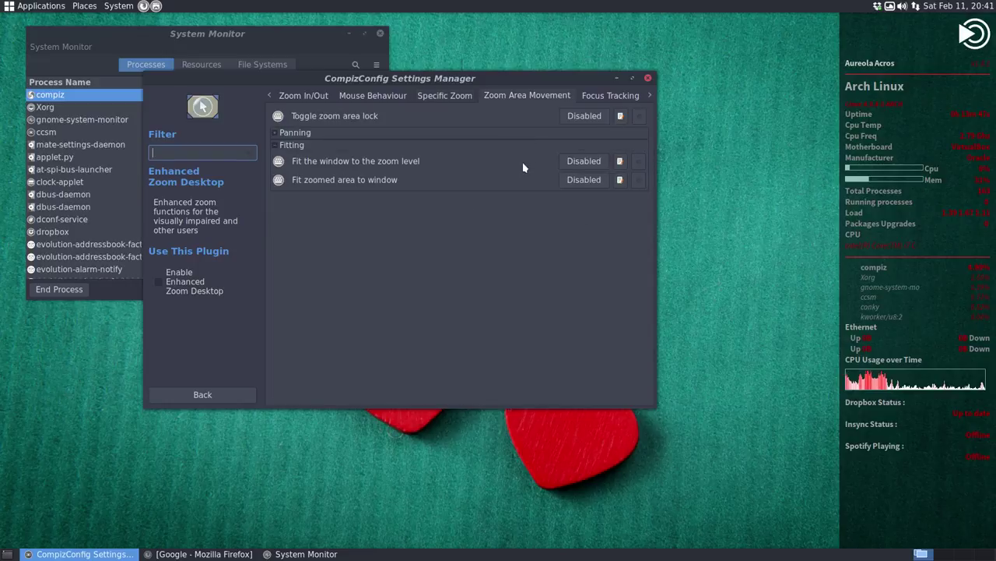
left_click(596, 97)
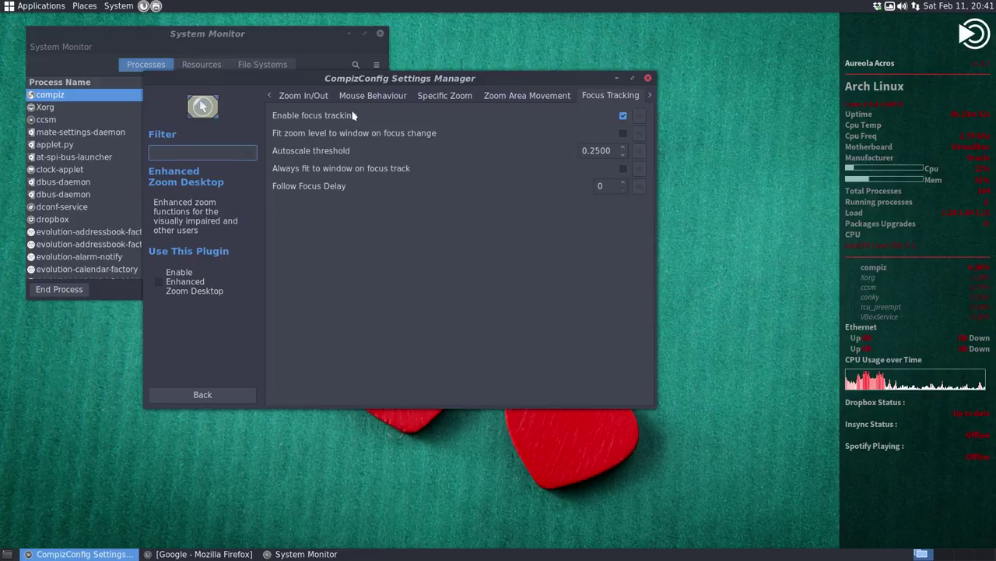
left_click(308, 95)
left_click(304, 97)
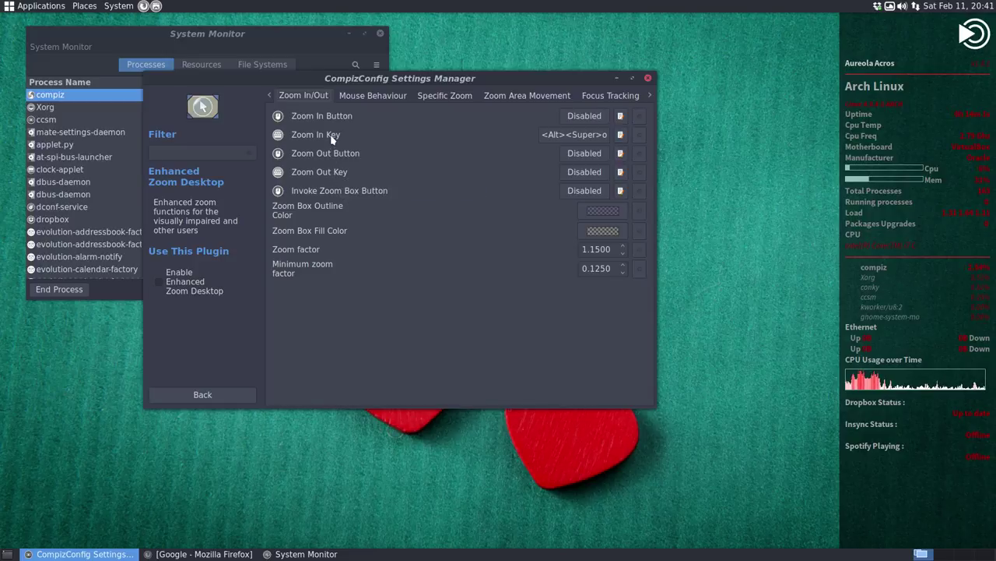
Change the Zoom In Key shortcut to the <Control><Alt>o combination
left_click(620, 134)
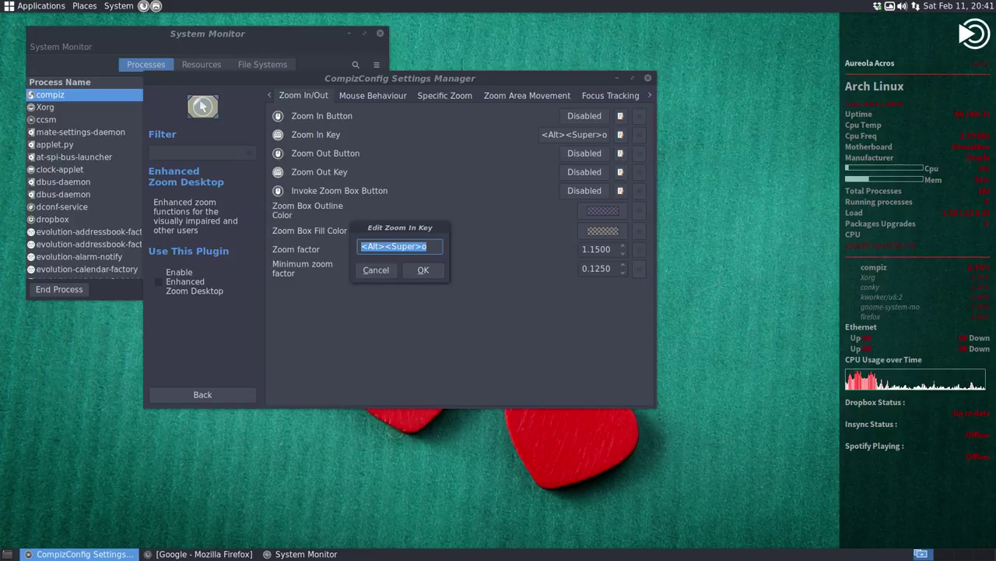
left_click(376, 270)
left_click(609, 135)
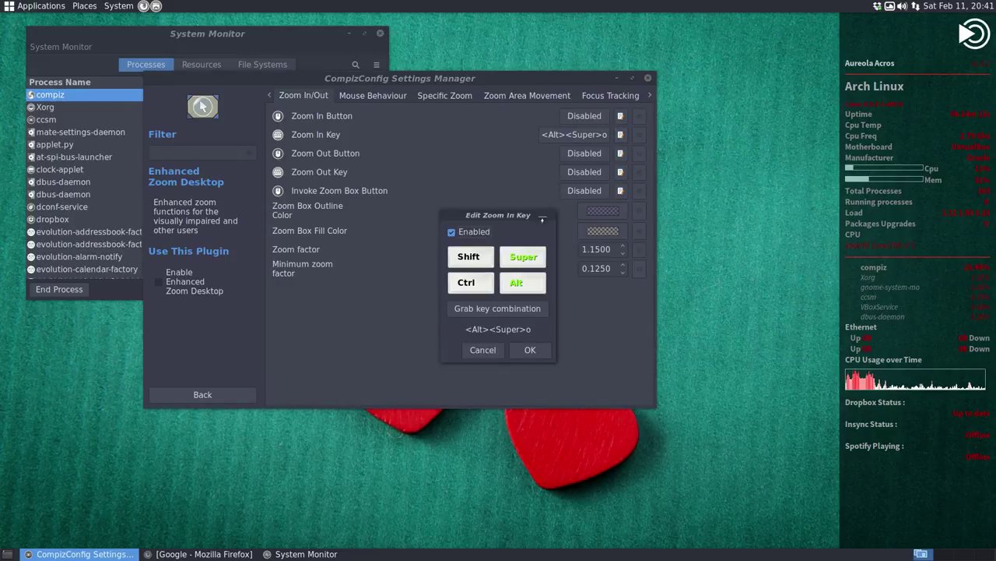
left_click(497, 310)
key("ctrl+alt+o")
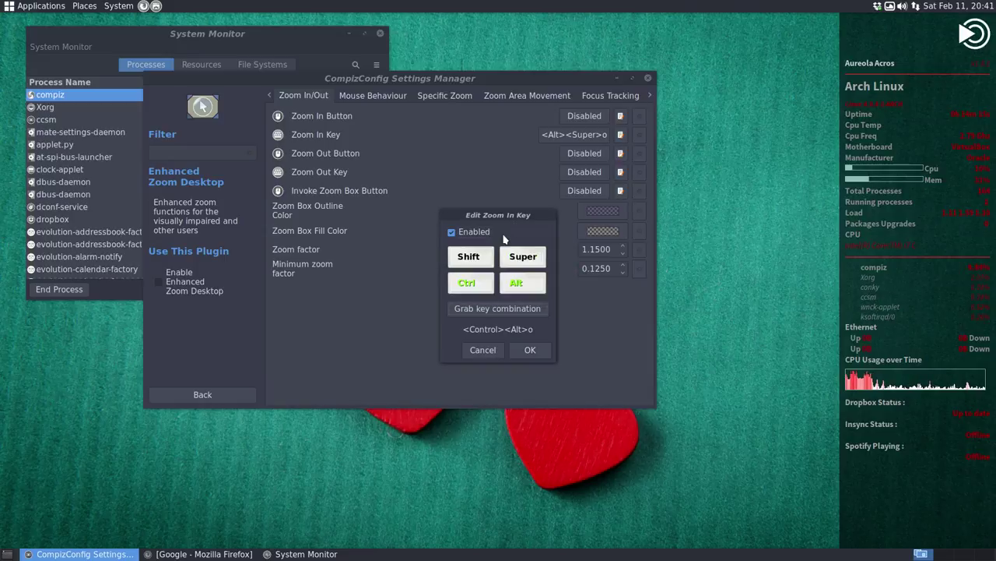
left_click(530, 350)
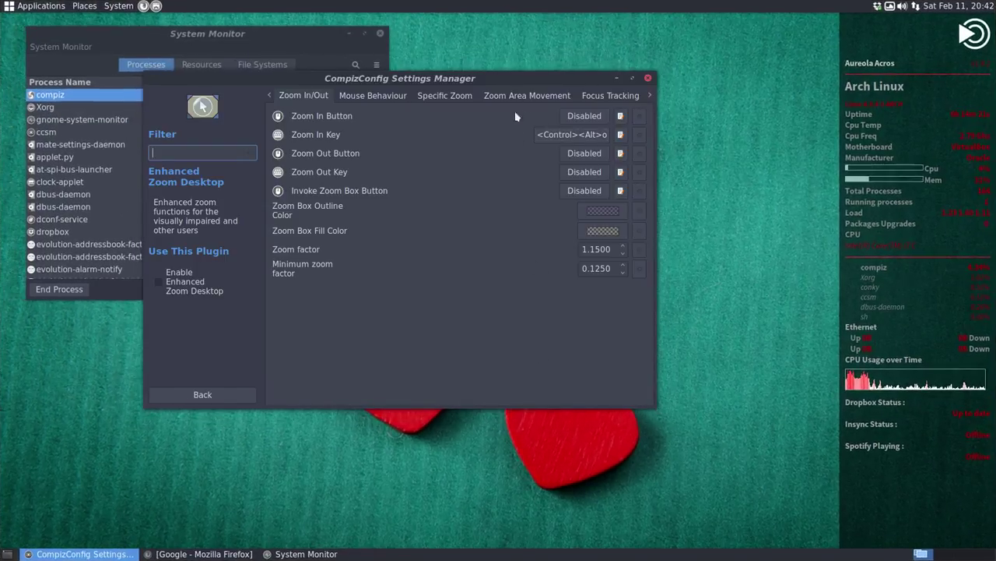
Test the <Control><Alt>o zoom-in shortcut repeatedly on the desktop
key("ctrl+alt+o")
key("ctrl+alt+o")
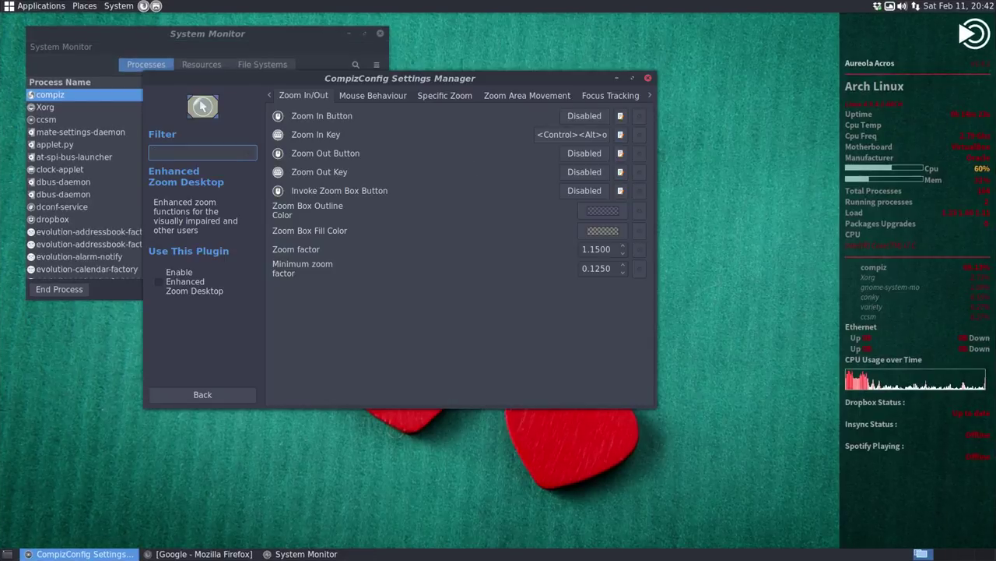
key("ctrl+alt+o")
key("ctrl+alt+o")
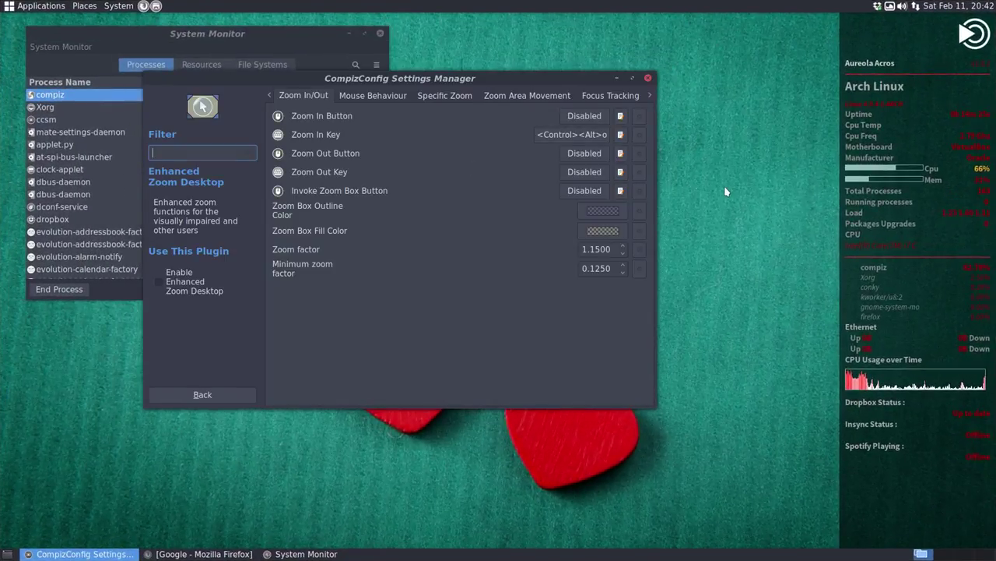
key("ctrl+alt+o")
key("ctrl+alt+o")
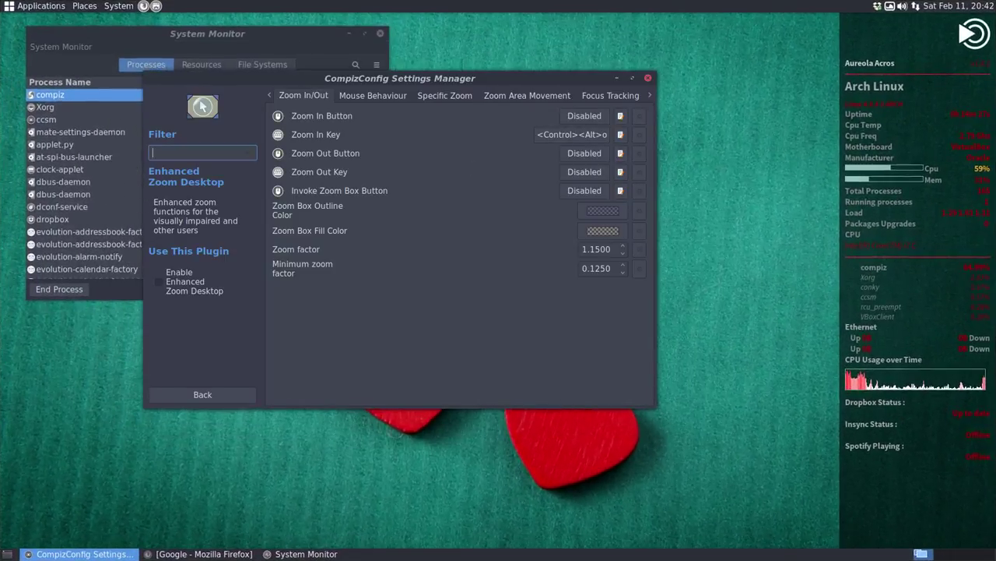
key("ctrl+alt+o")
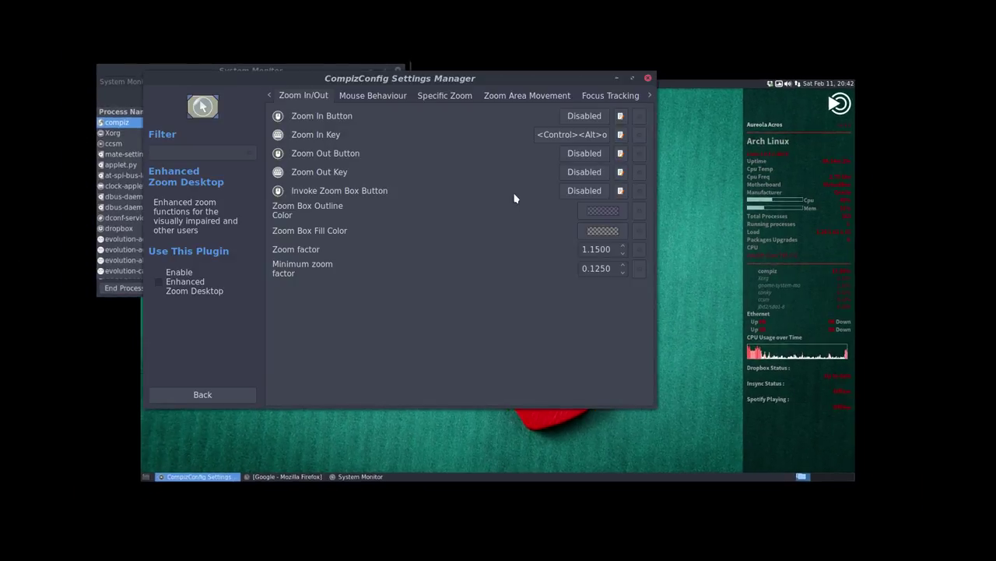
key("ctrl+alt+o")
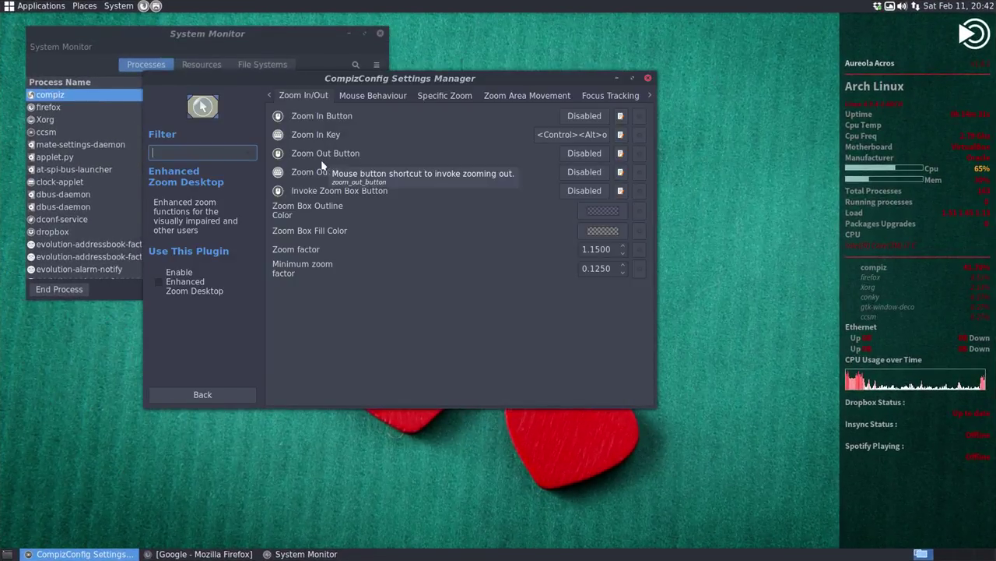
Disable the Zoom In Key shortcut
left_click(583, 134)
left_click(473, 231)
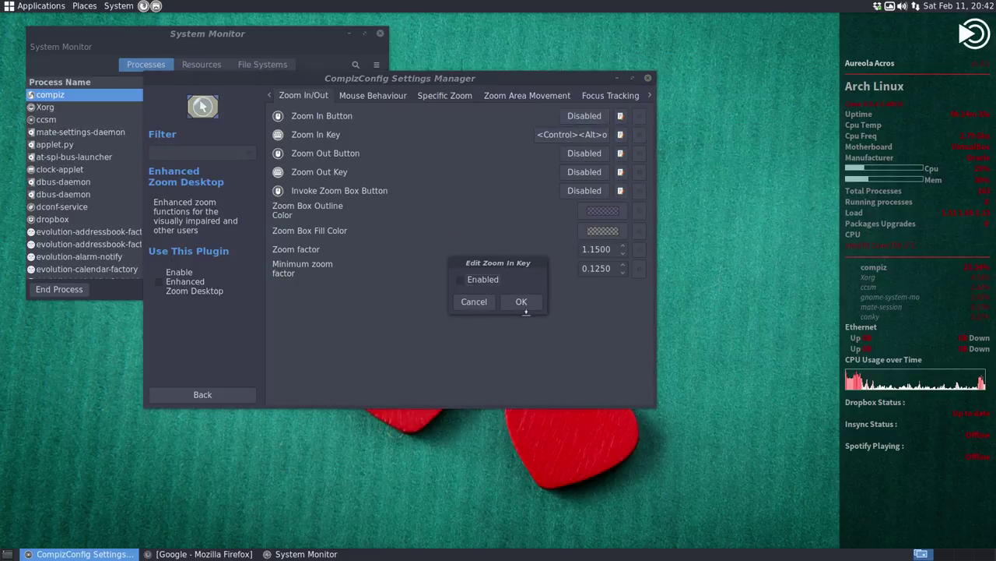
left_click(526, 301)
Try to set the Zoom In Button shortcut to <Control><Alt>Button1, choosing not to set it over the conflicting Rotate Cube action
left_click(586, 116)
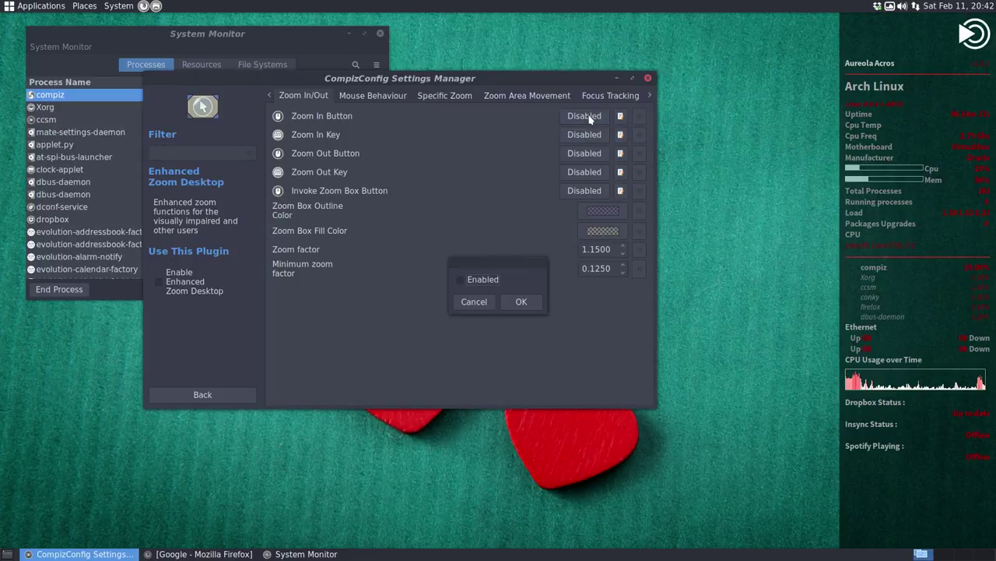
left_click(489, 278)
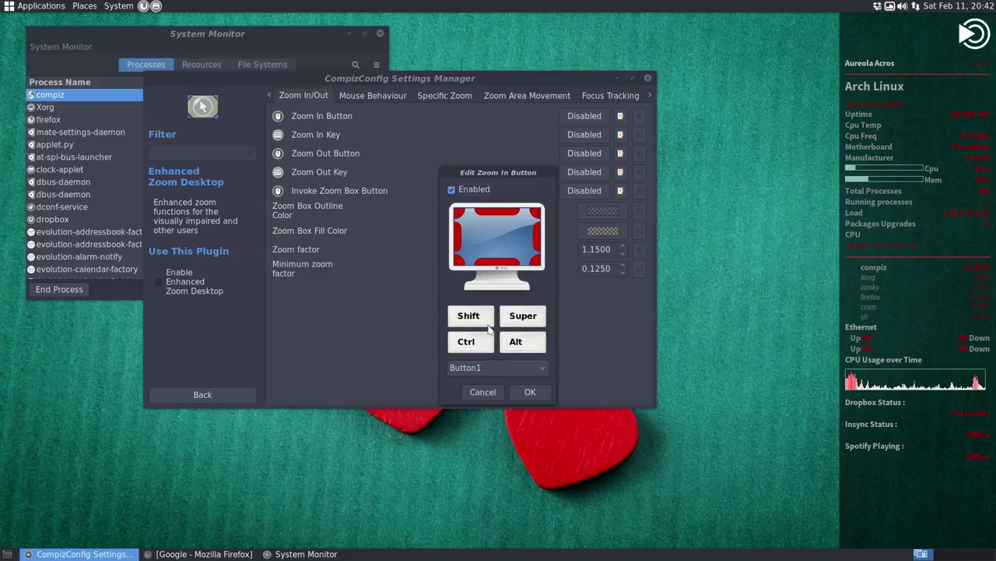
left_click(470, 341)
left_click(519, 342)
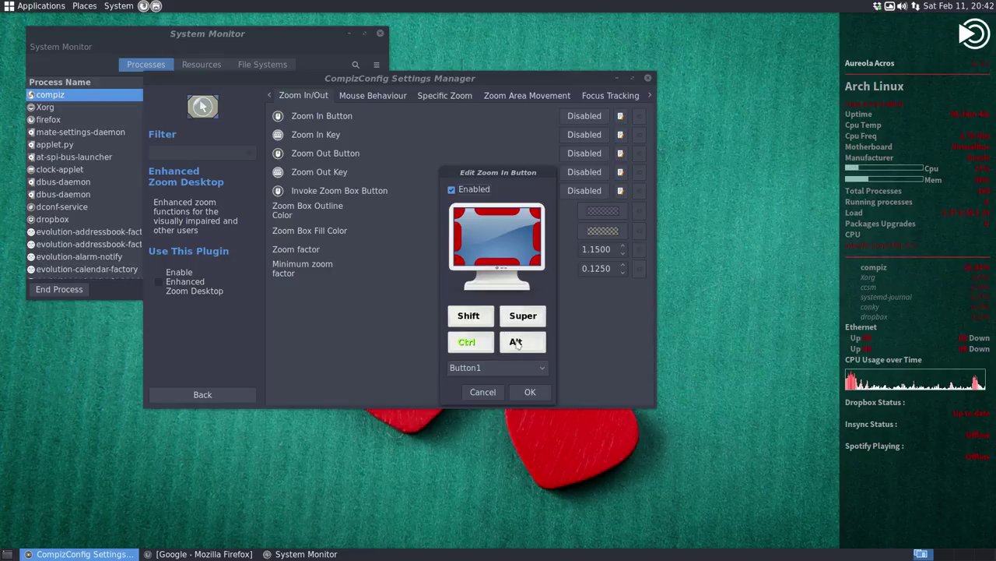
left_click(529, 392)
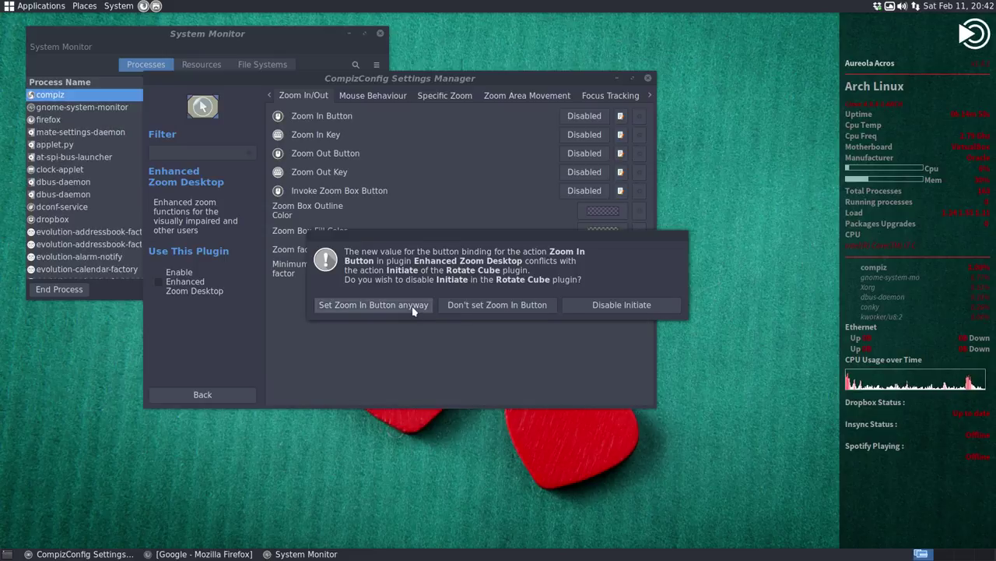
left_click(519, 309)
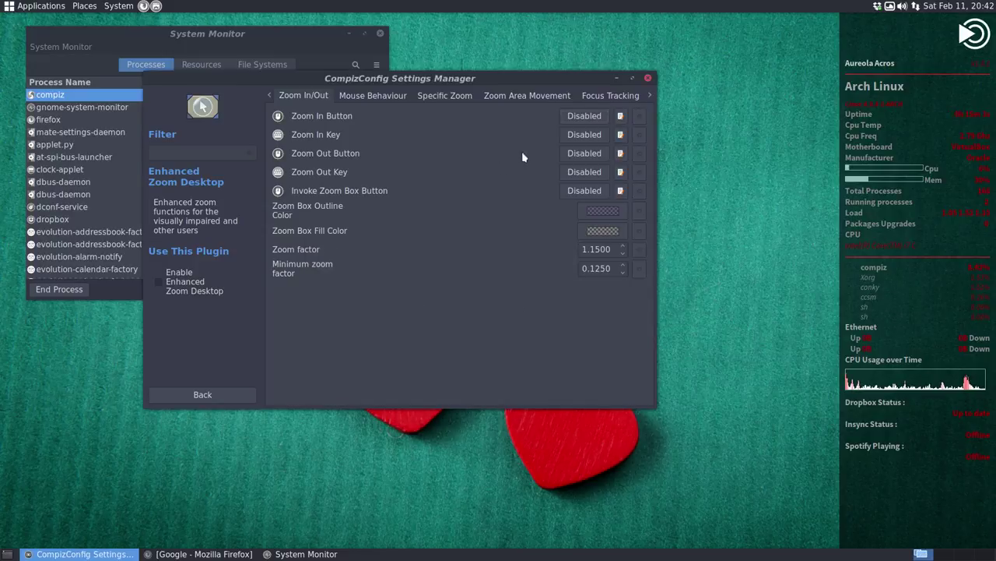
Enable the Zoom In Button shortcut and set it to <TopEdge>Button1
left_click(578, 138)
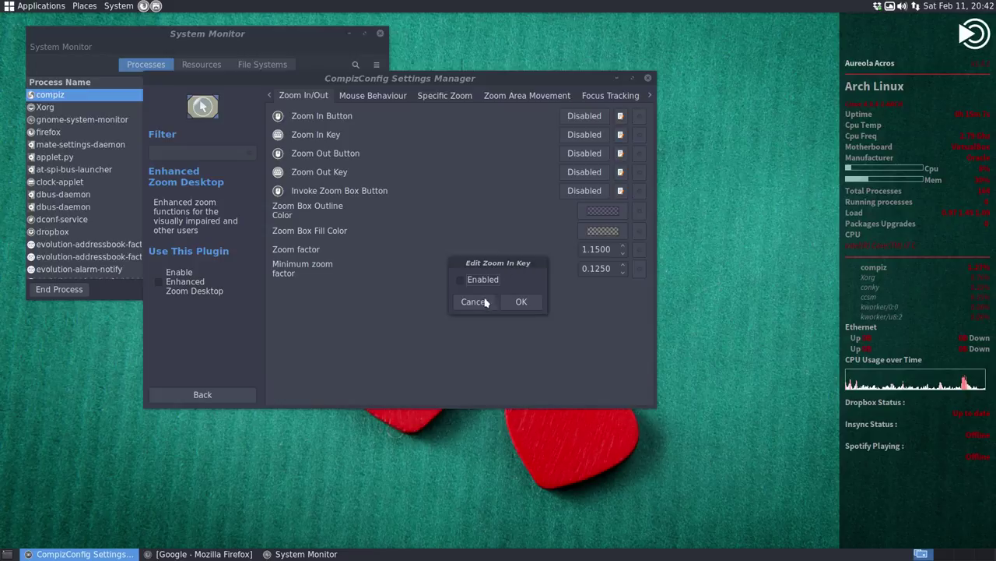
left_click(473, 301)
left_click(584, 115)
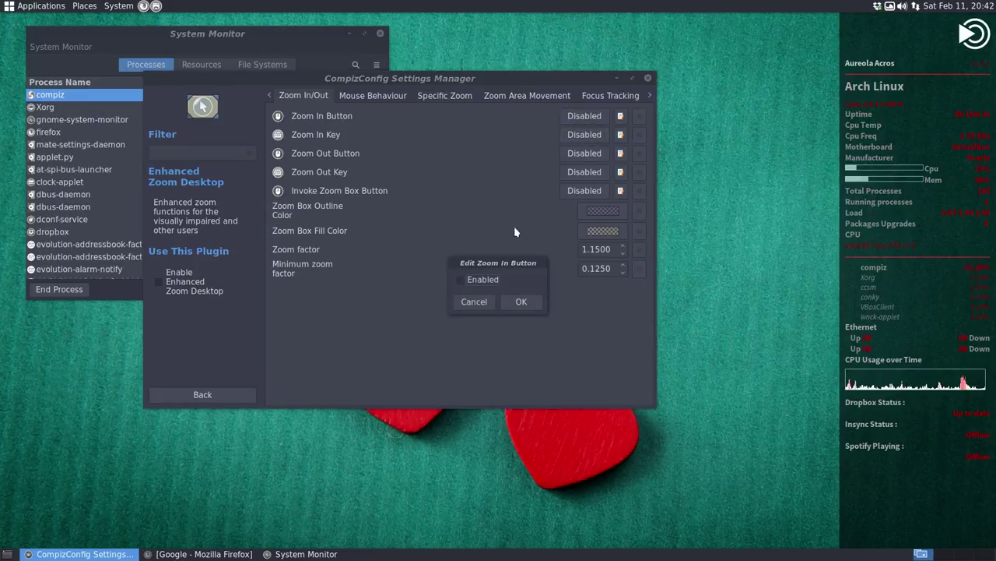
left_click(479, 280)
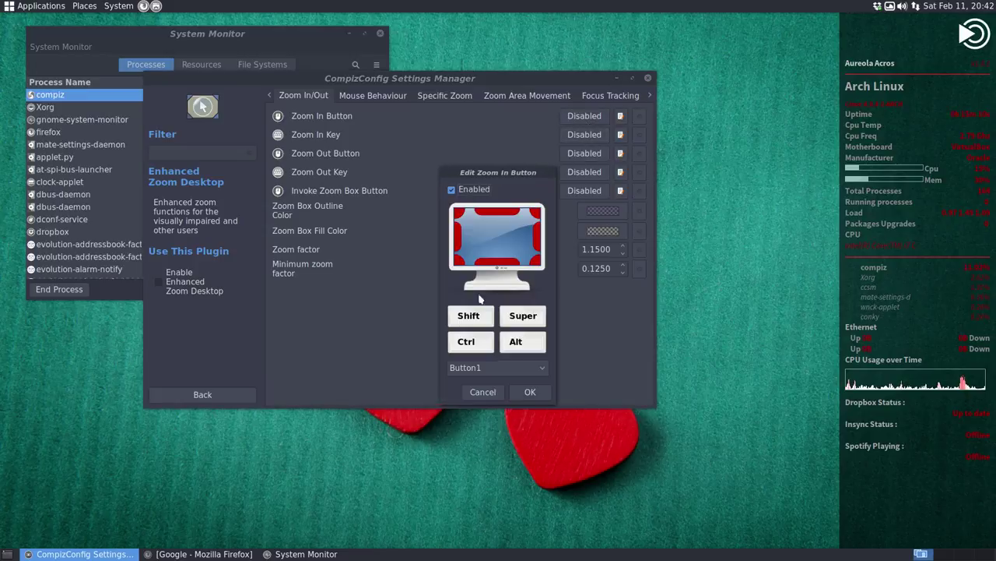
left_click(501, 209)
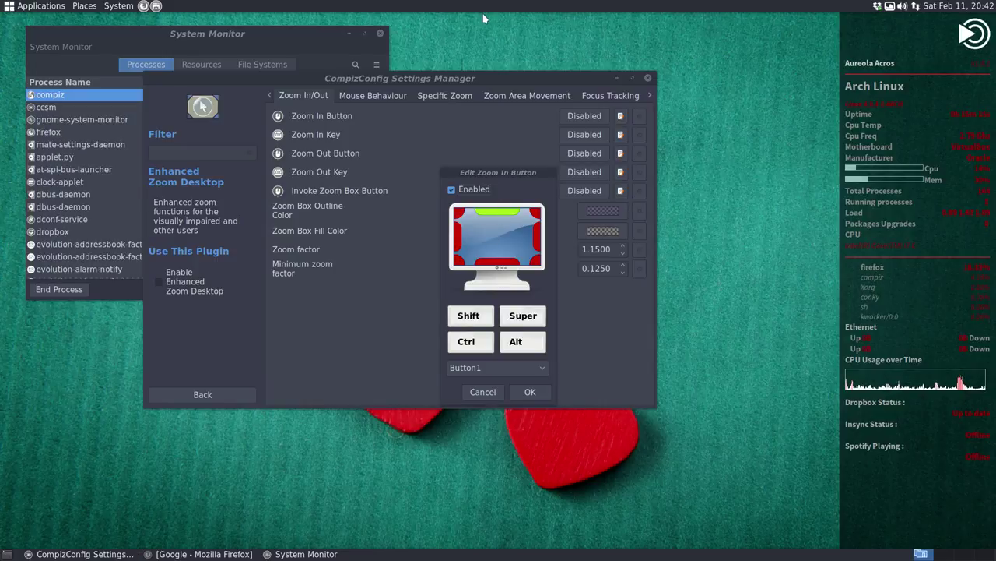
left_click(528, 392)
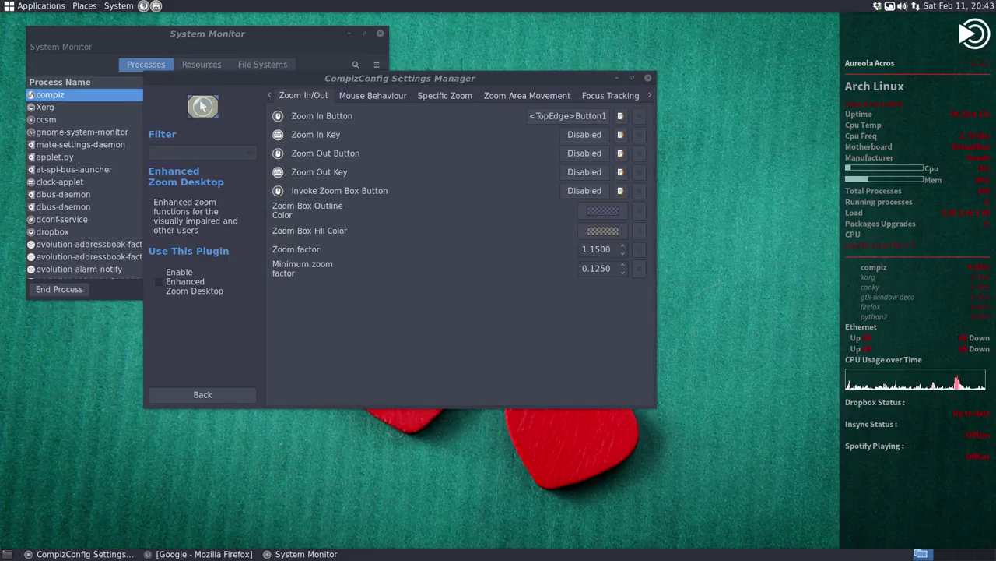
Add the Super modifier to the Zoom In Button shortcut so it uses <TopEdge><Super>Button1
left_click(564, 117)
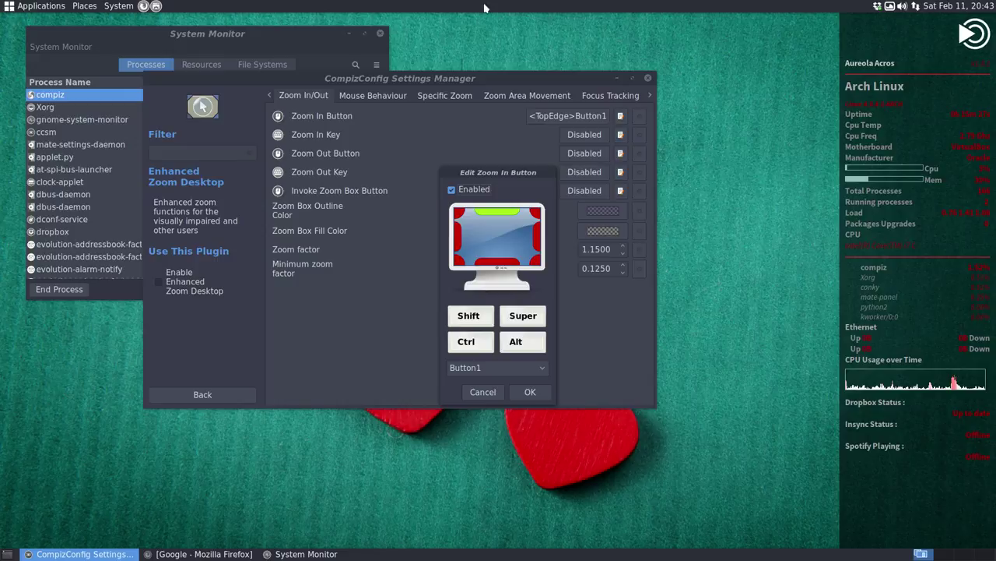
left_click(527, 319)
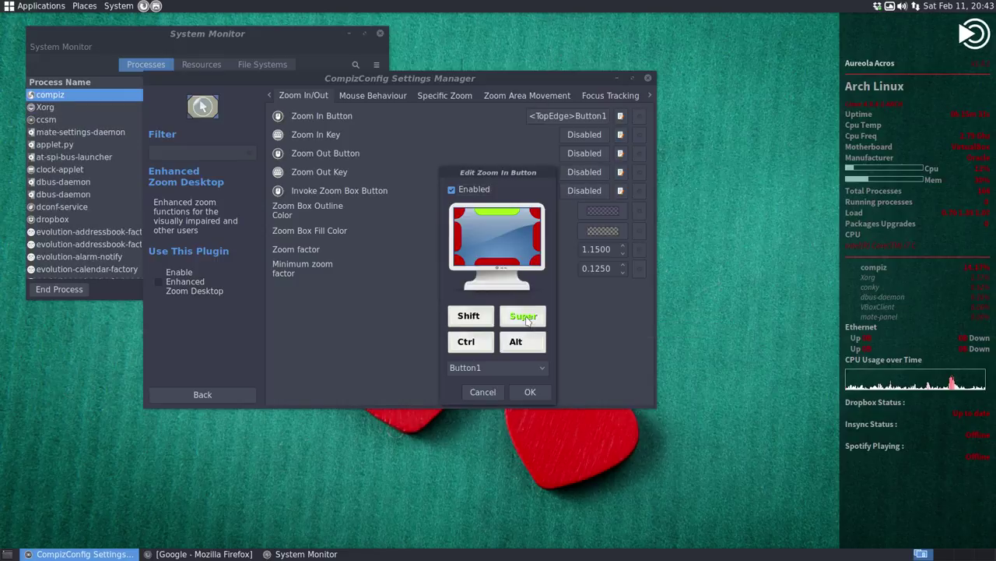
left_click(529, 392)
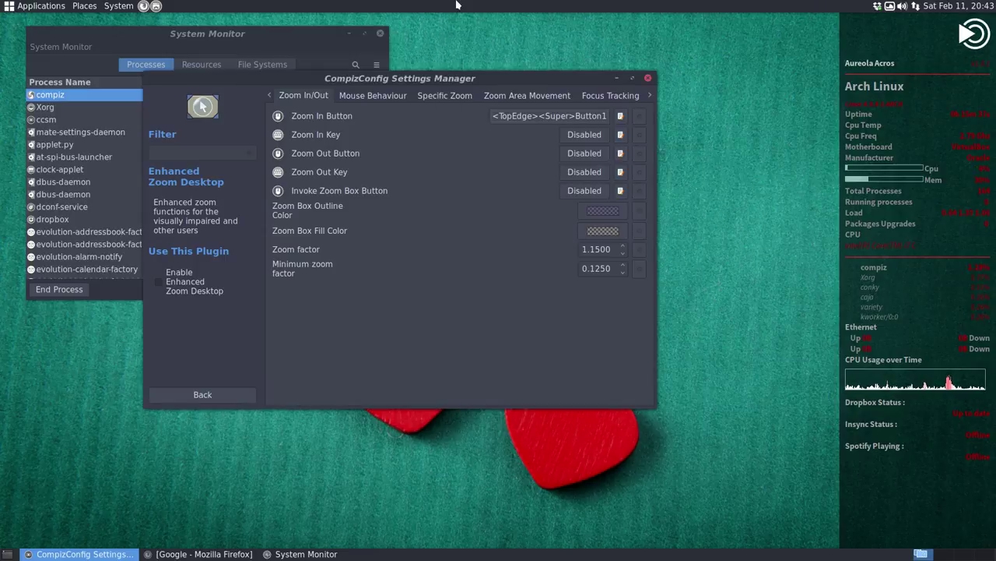
left_click(549, 115)
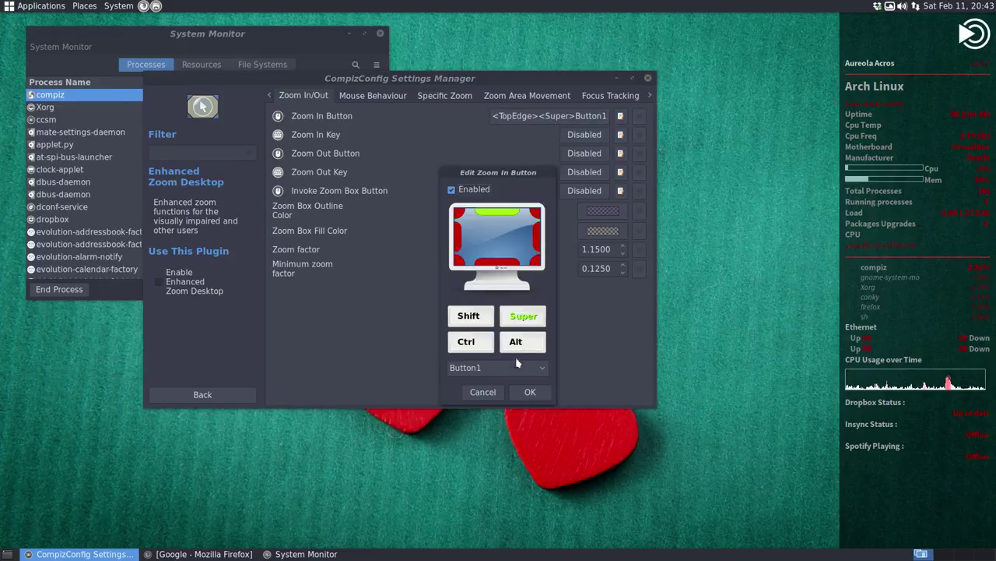
left_click(520, 366)
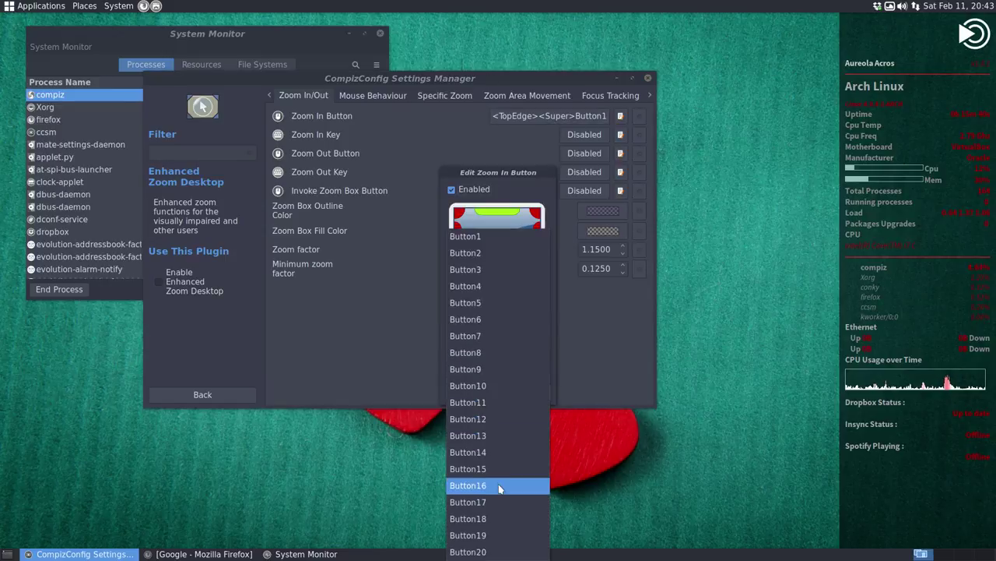
left_click(511, 235)
left_click(453, 190)
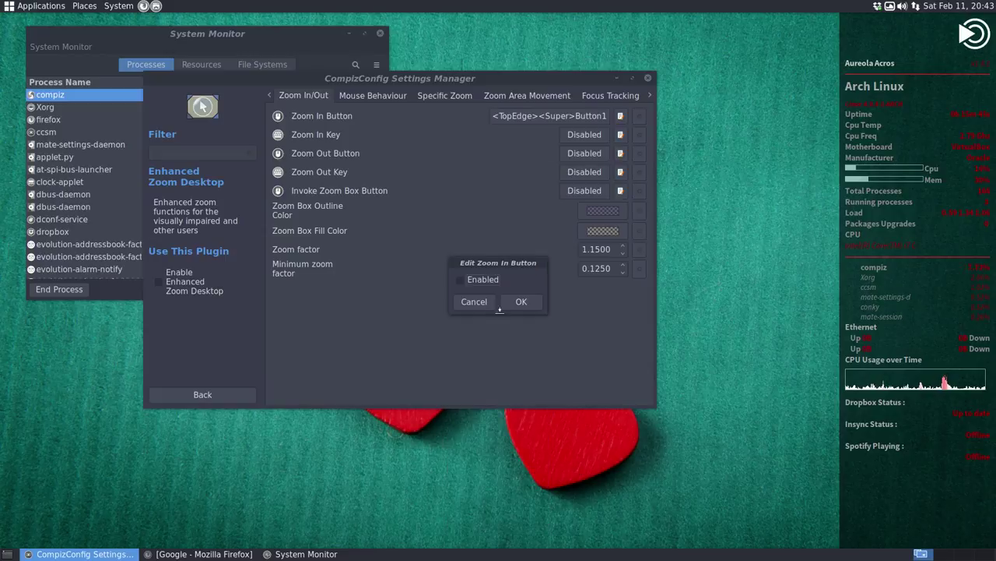
left_click(483, 303)
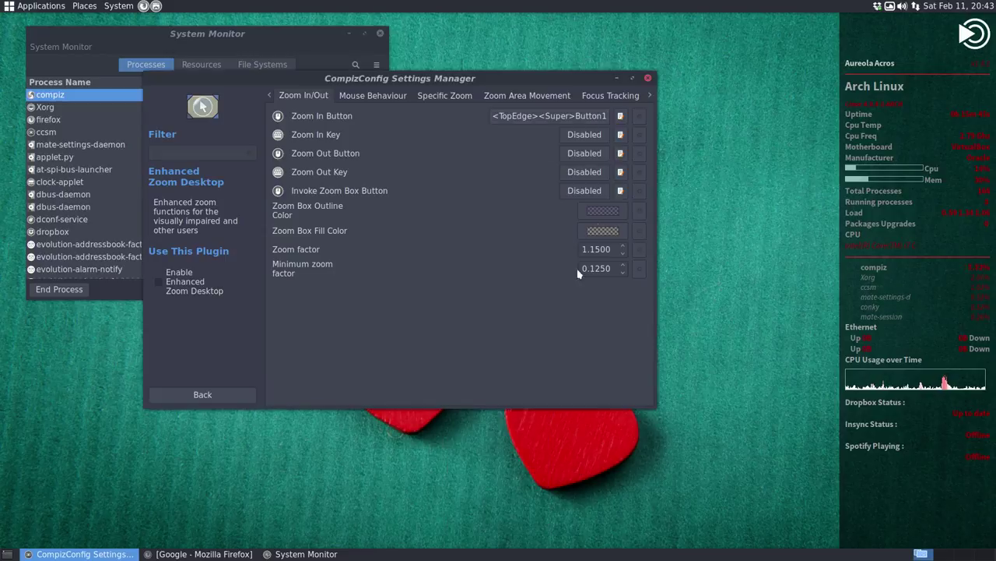
Clear the screen edge and modifier from the Zoom In Button shortcut and disable it
left_click(588, 117)
left_click(518, 320)
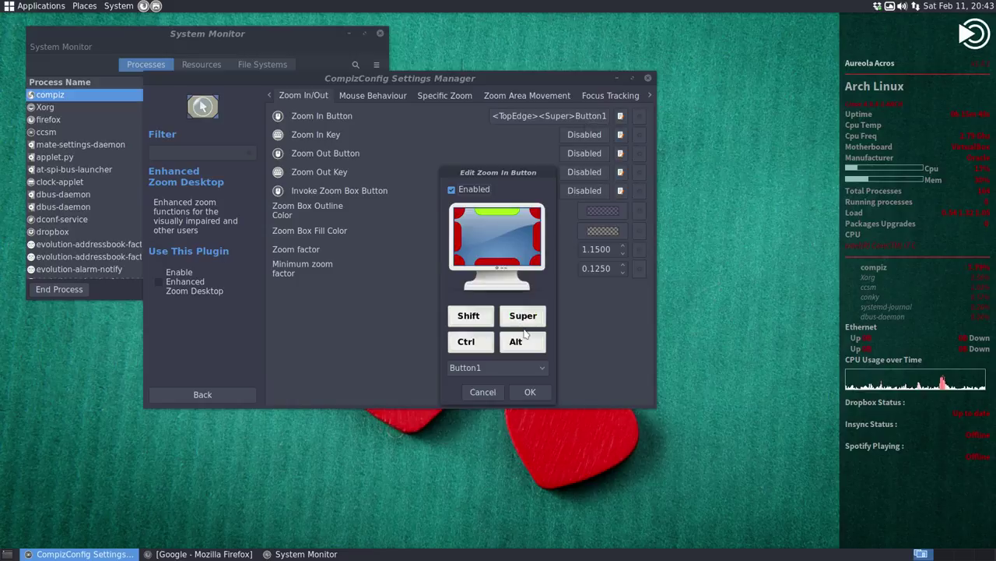
left_click(507, 221)
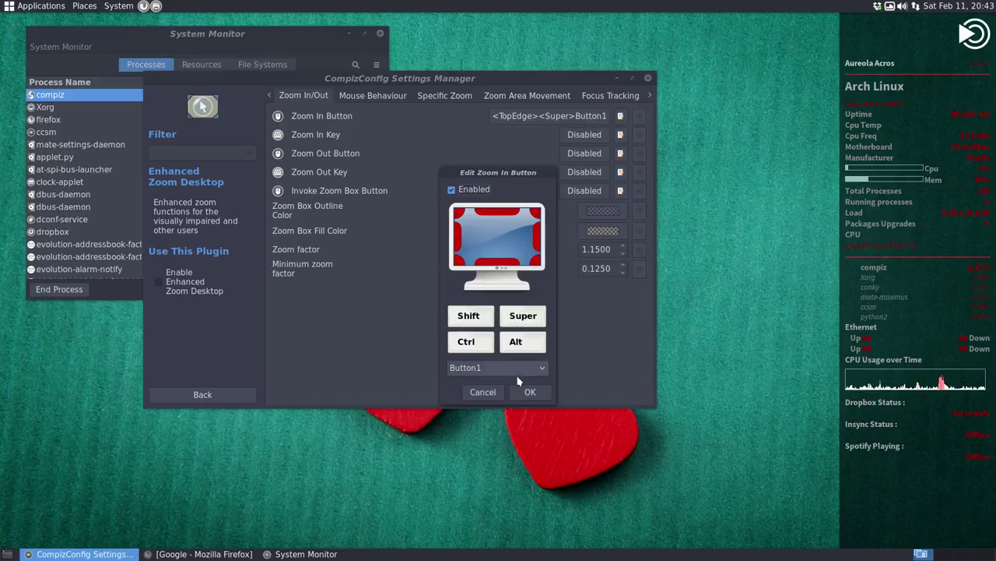
left_click(472, 192)
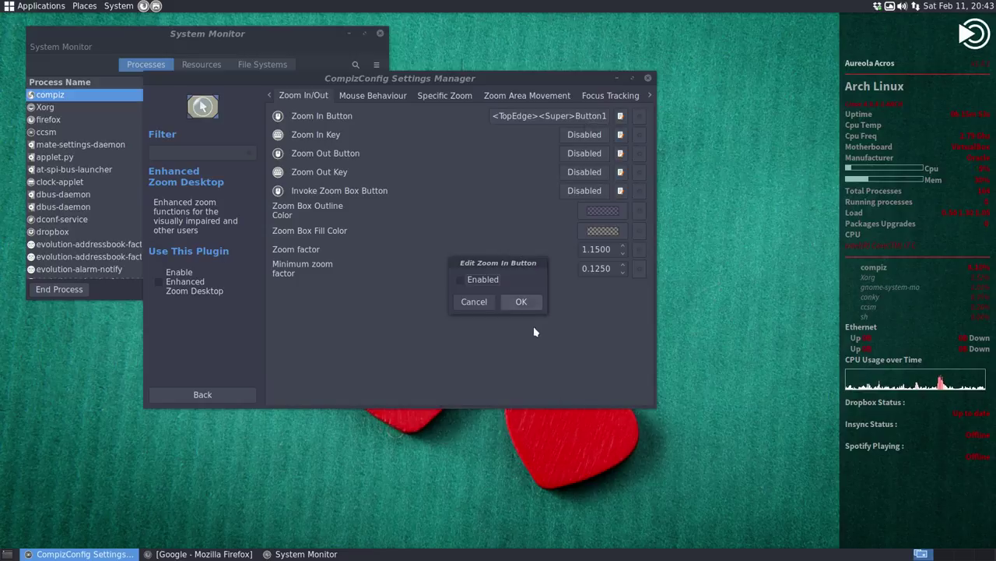
left_click(534, 305)
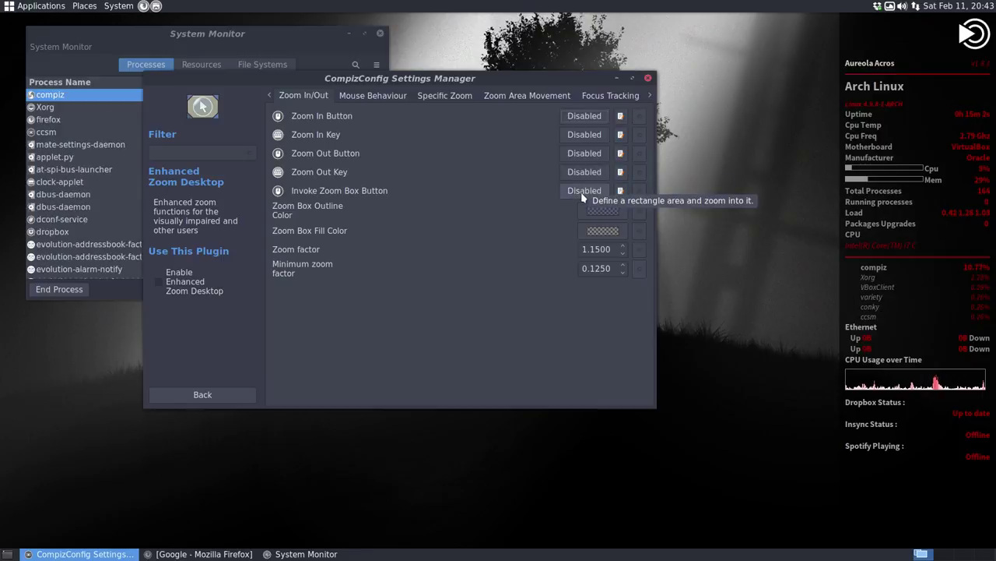
Try to set the Invoke Zoom Box Button shortcut to <Control><Alt>Button1, choosing not to set it over the conflicting Rotate Cube action
left_click(583, 192)
key("space")
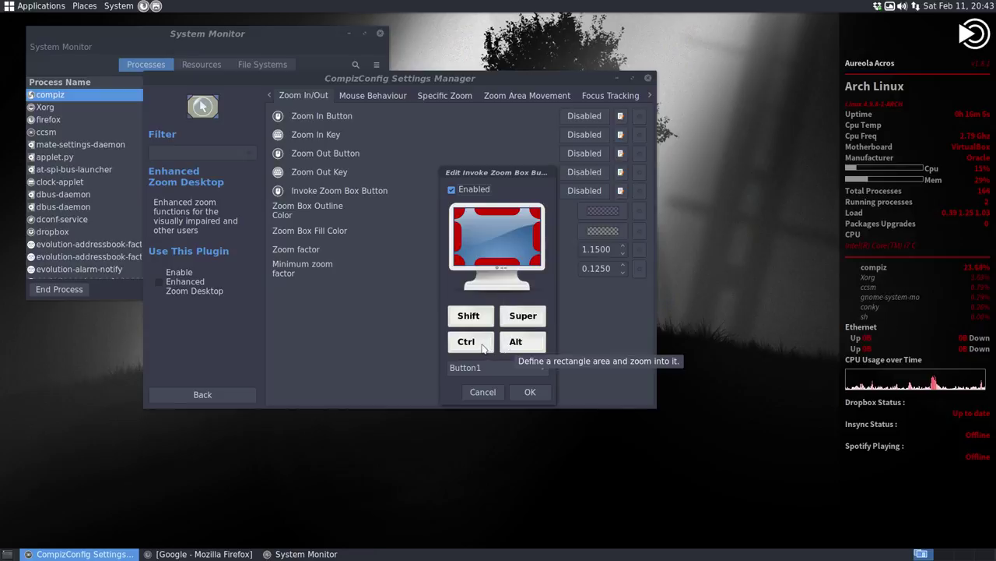
left_click(516, 342)
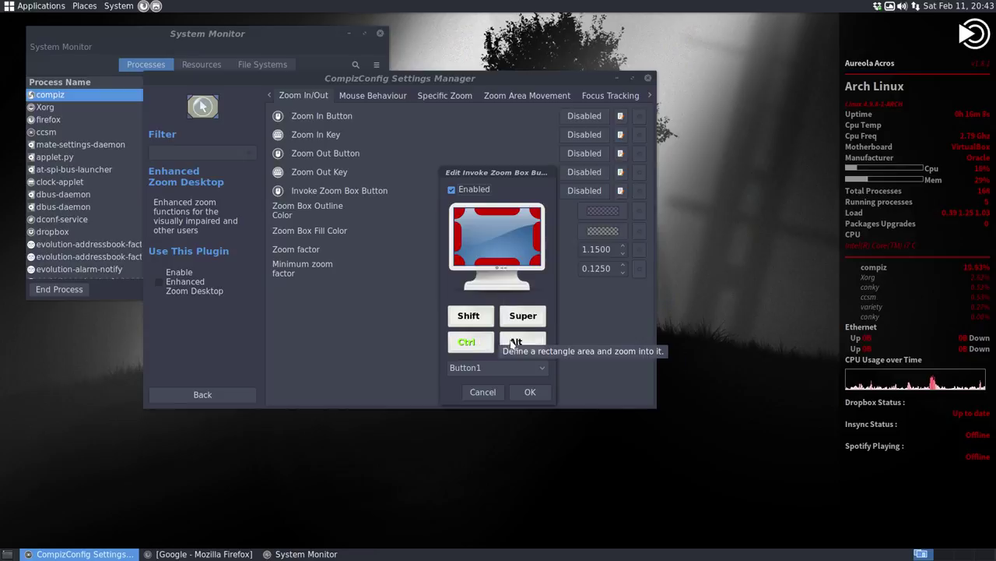
left_click(519, 367)
left_click(521, 374)
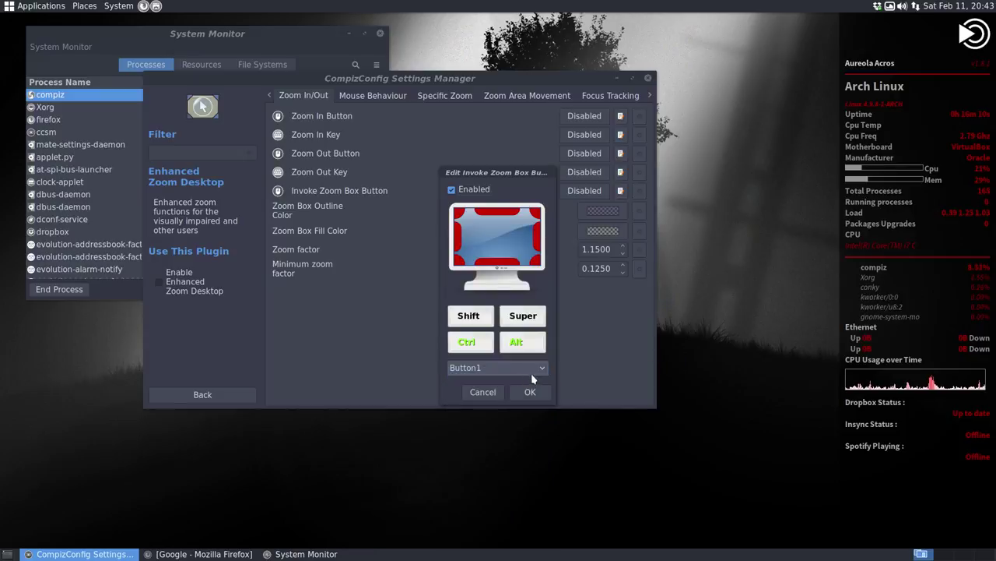
left_click(530, 392)
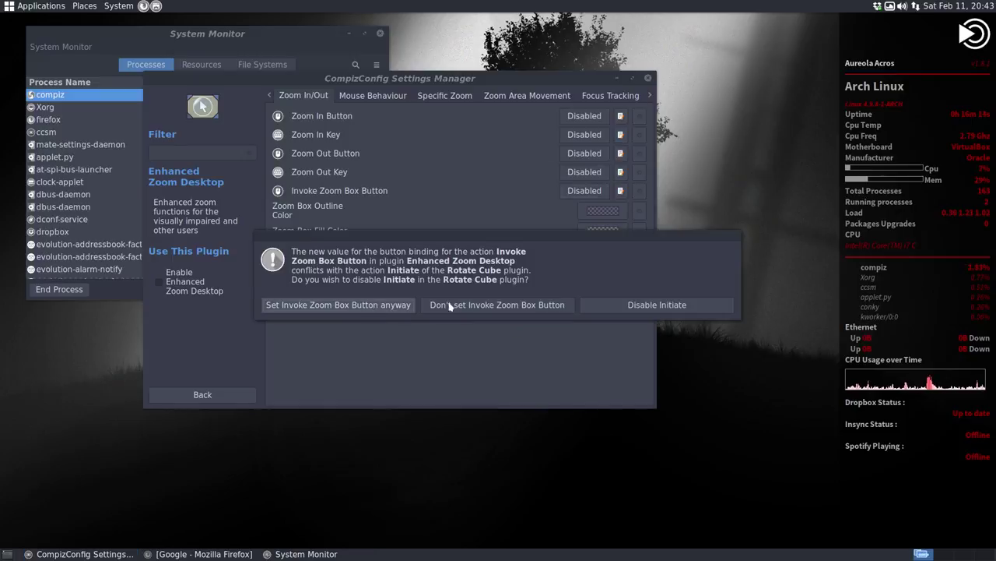
left_click(489, 307)
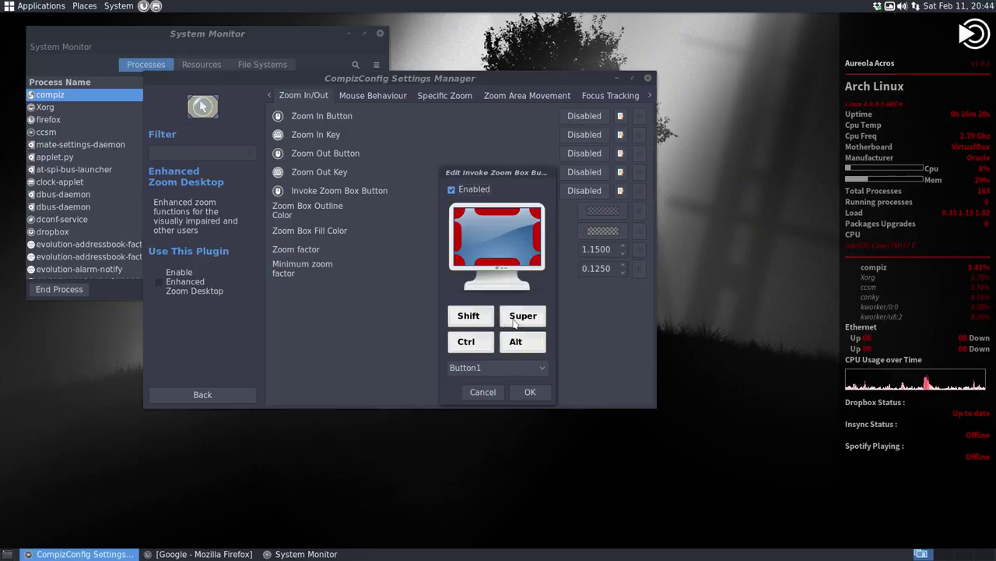
Enable the Invoke Zoom Box Button shortcut and set it to <Shift><Control>Button1
left_click(475, 318)
left_click(477, 341)
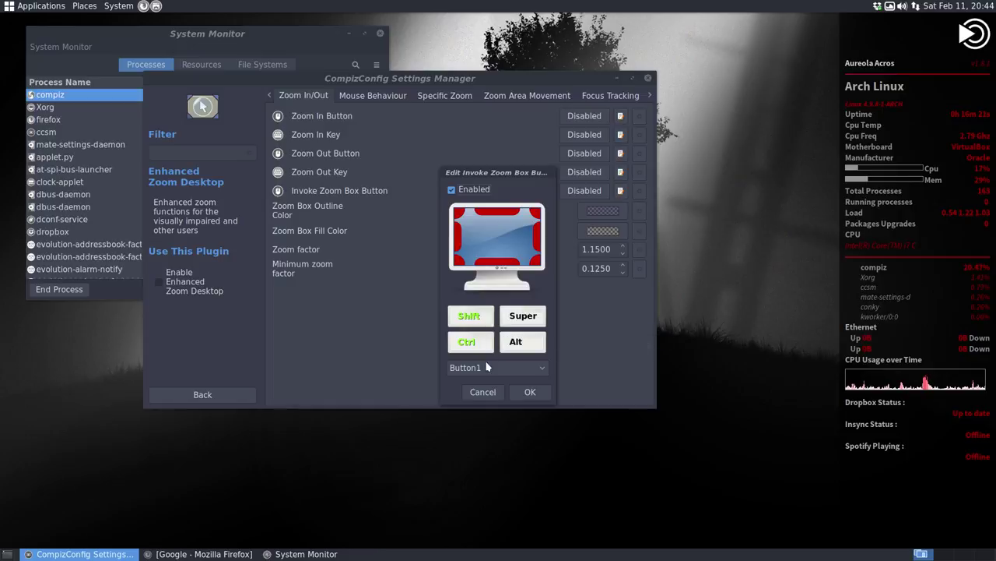
left_click(529, 392)
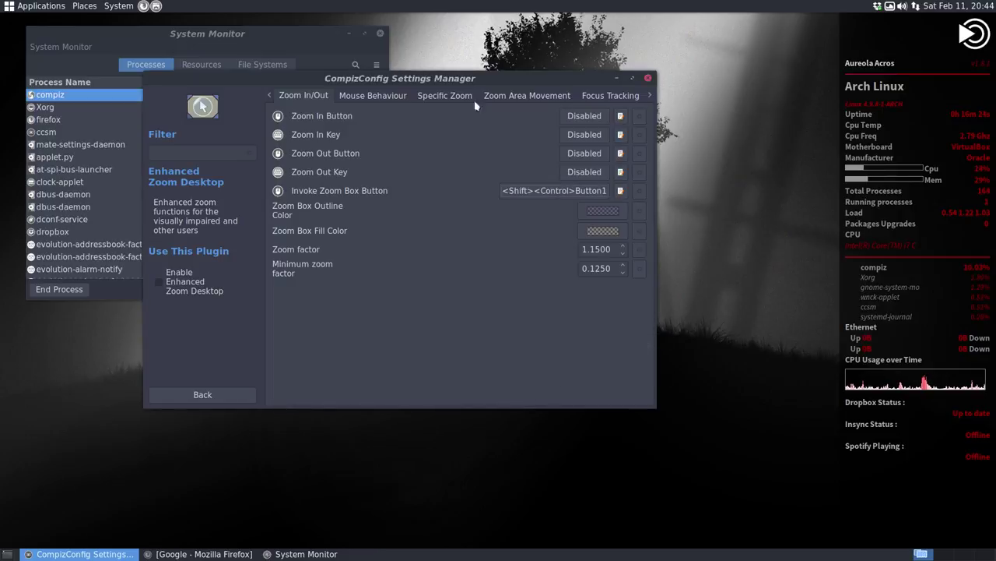
left_click(452, 35)
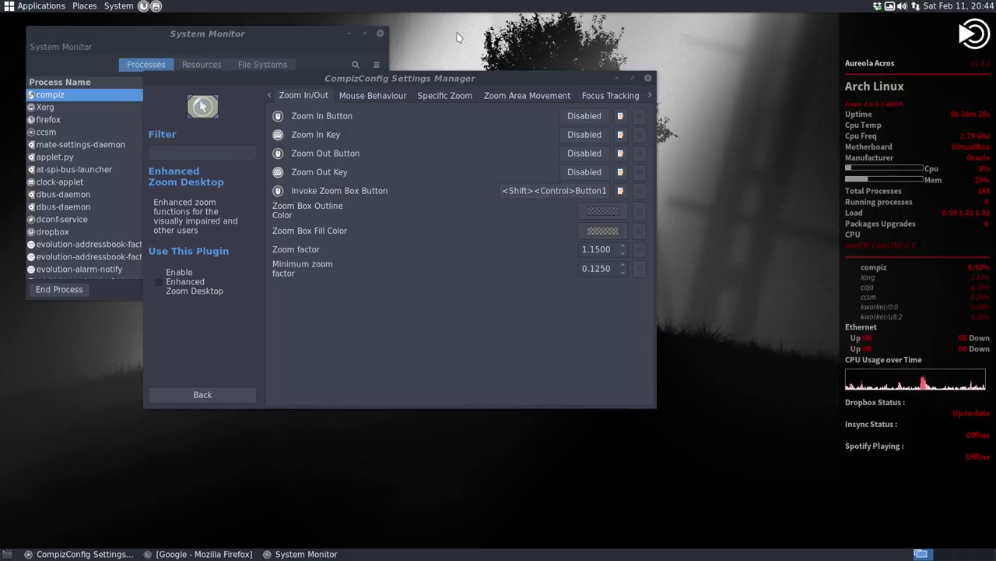
left_click(445, 213)
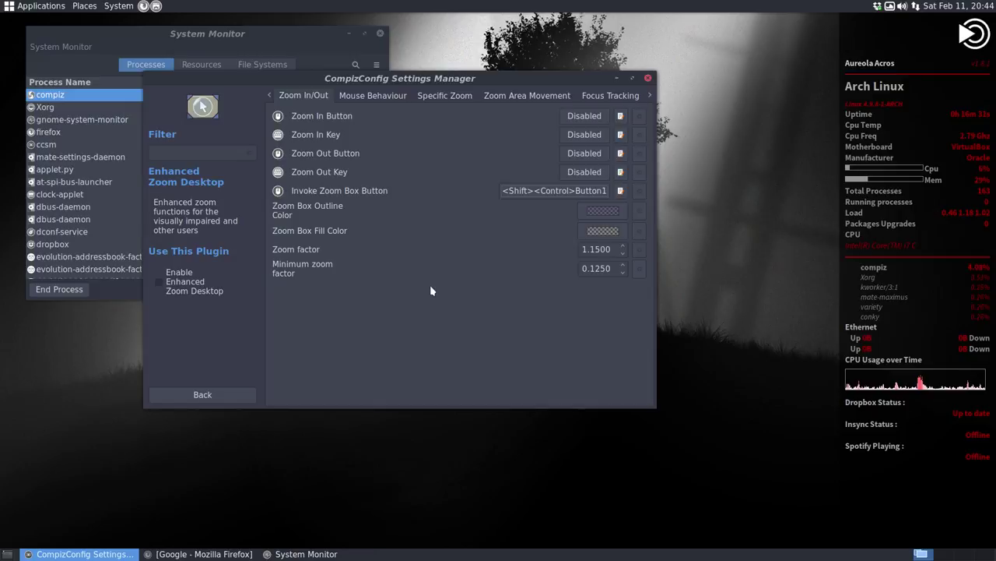
Enable the Enhanced Zoom Desktop plugin, test zooming the desktop in and out, and disable the plugin again
left_click(169, 288)
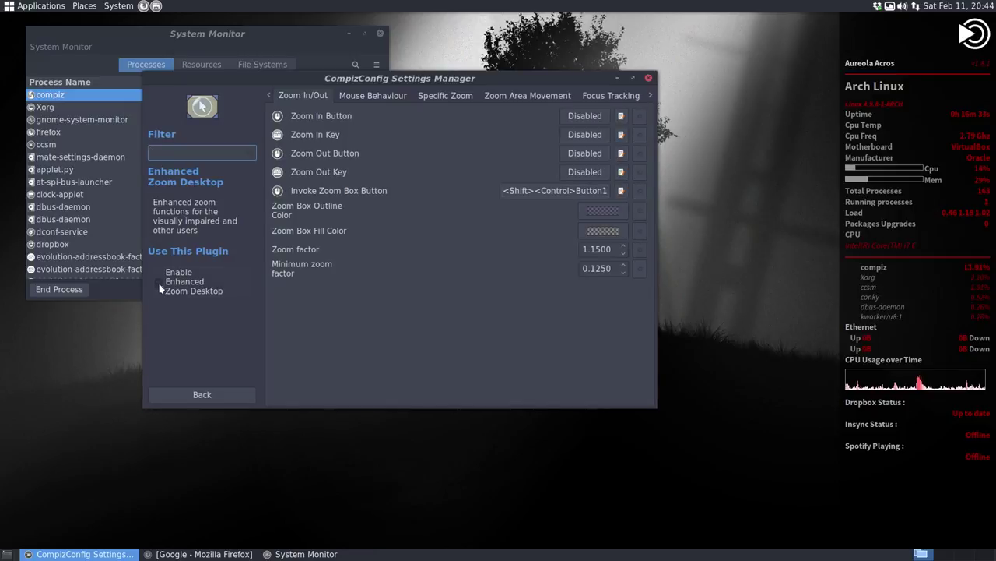
scroll(393, 333, "up", 11)
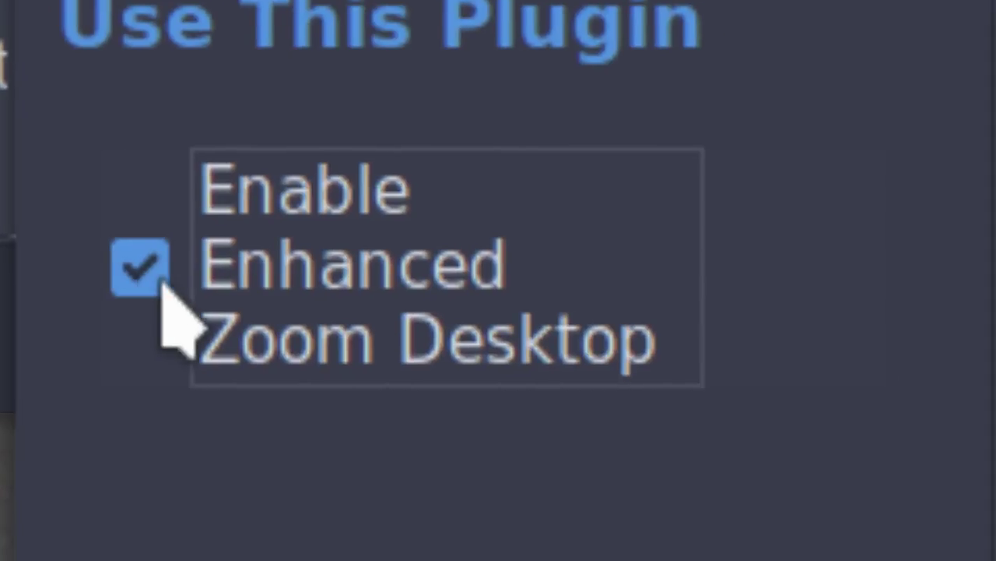
left_click(161, 284)
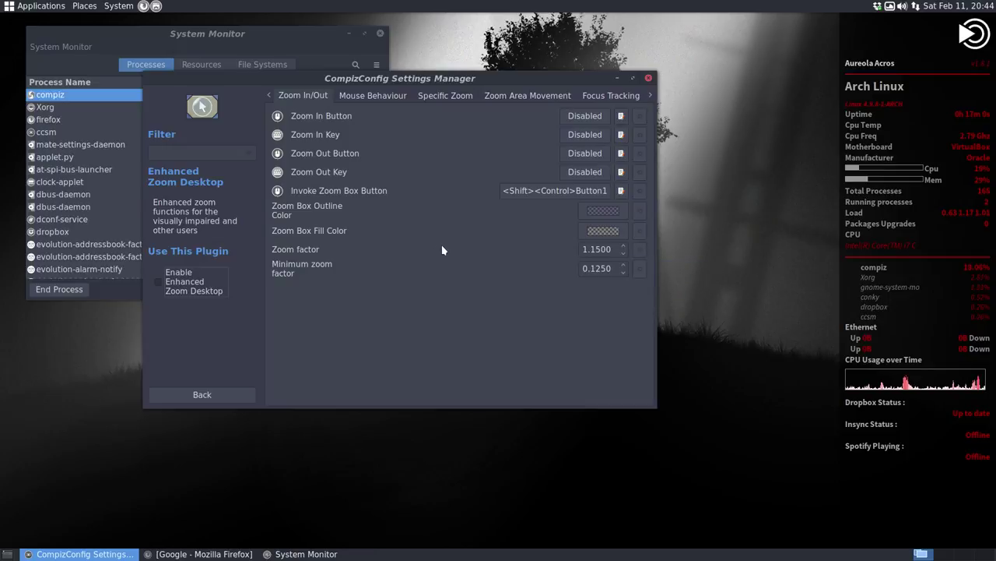
left_click(190, 285)
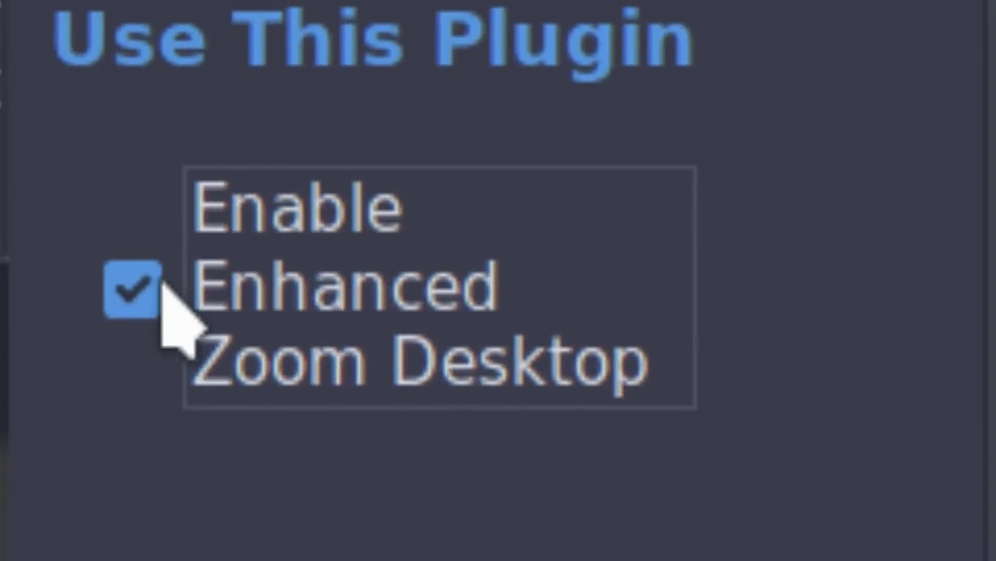
left_click(12, 321)
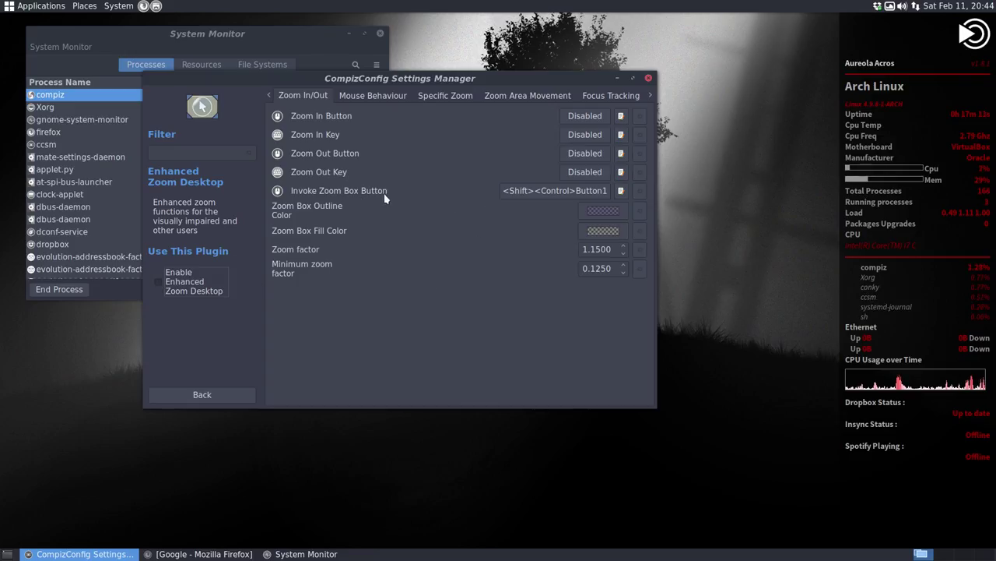
Examine the Enhanced Zoom Desktop settings for specific zoom, mouse behaviour, zoom area movement with panning, and focus tracking
left_click(456, 100)
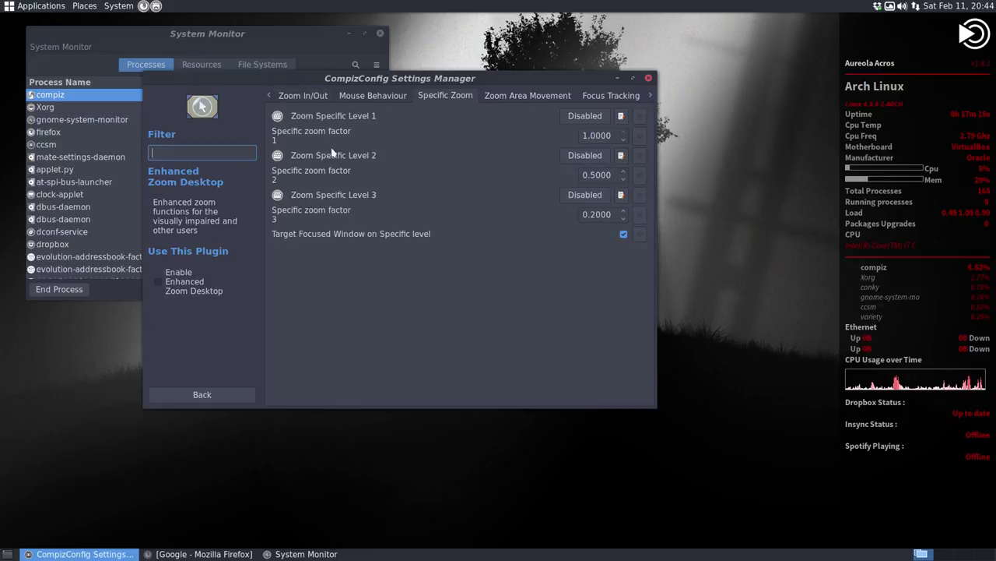
left_click(382, 96)
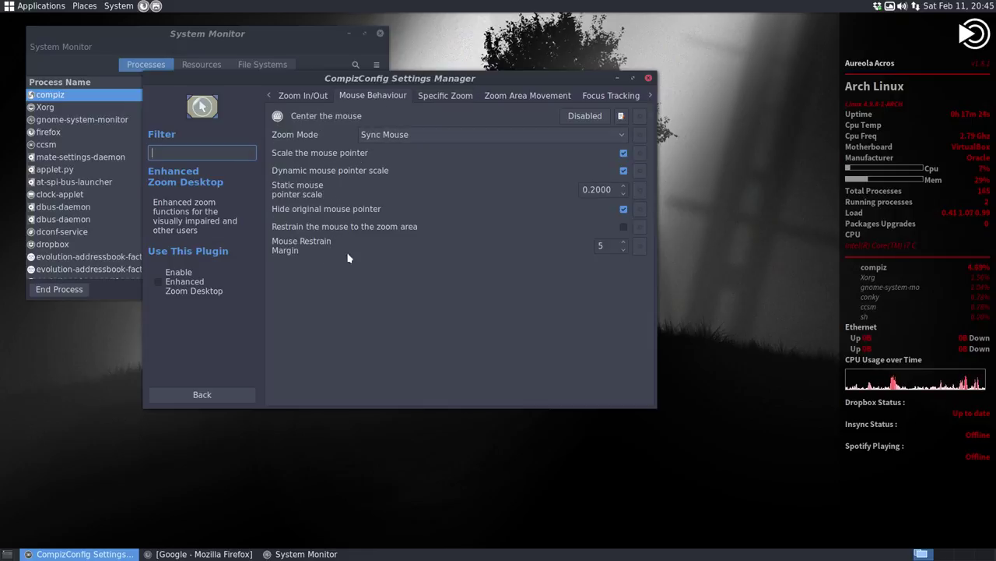
left_click(494, 96)
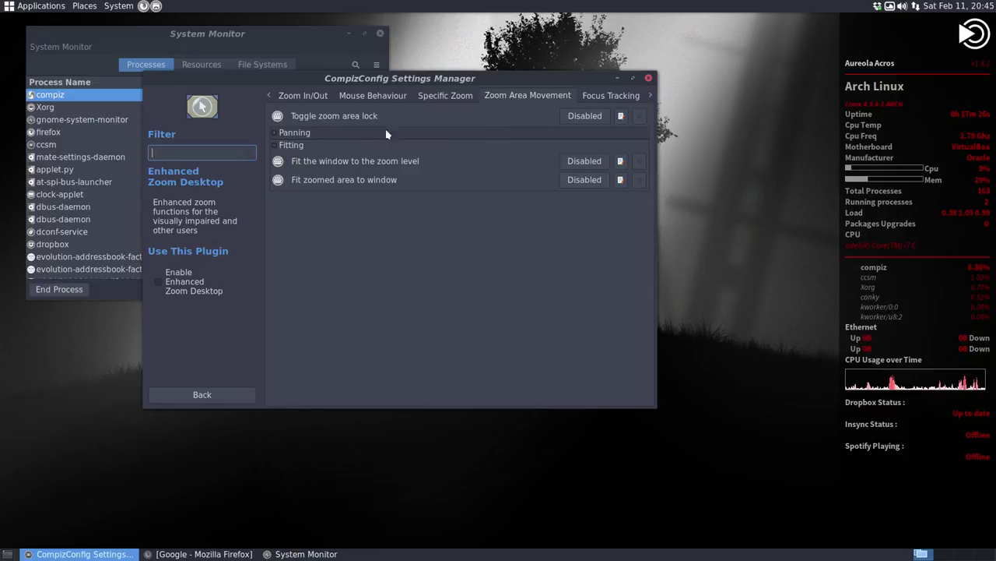
left_click(276, 132)
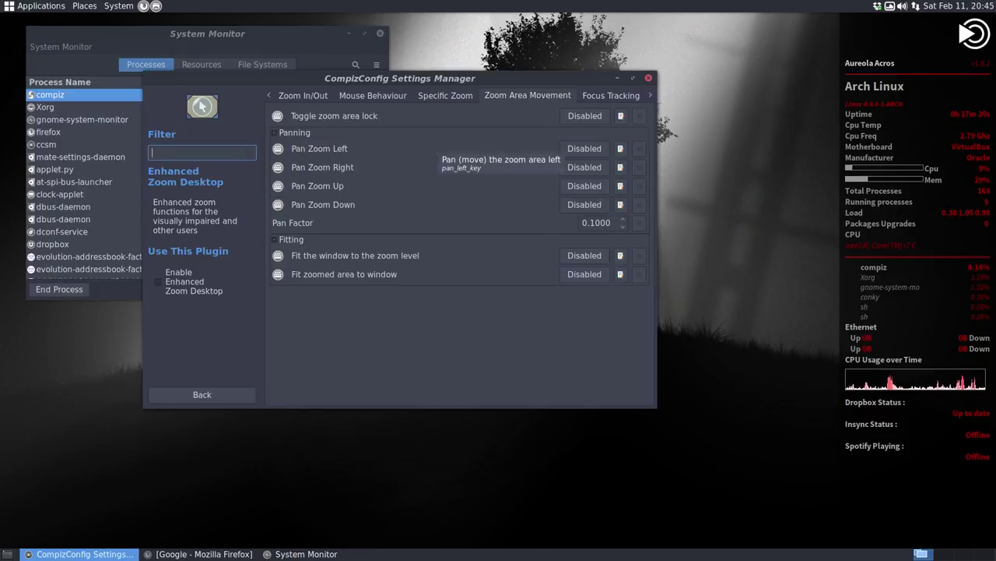
left_click(597, 99)
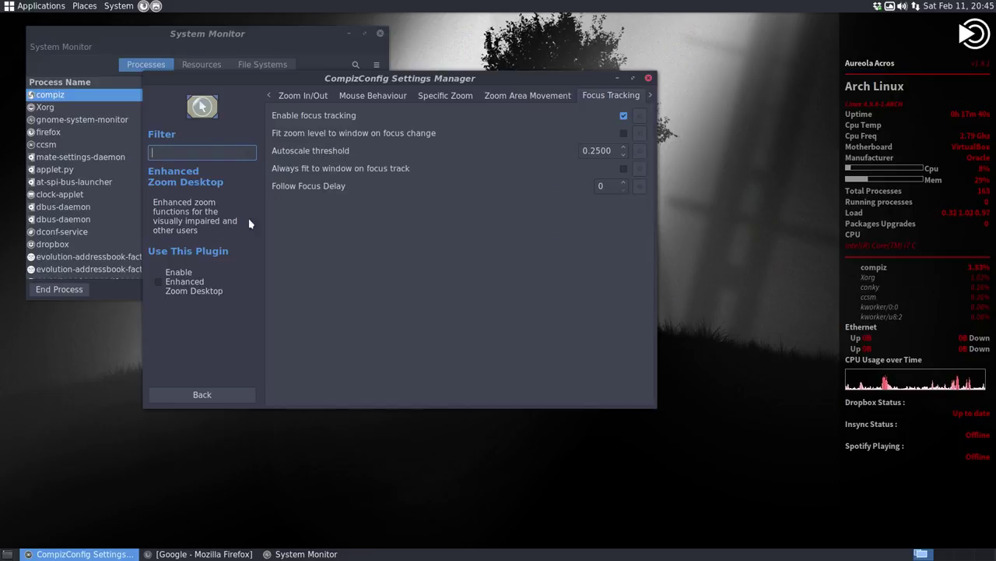
Enable the Magnifier plugin and test its magnifier box over the settings window by toggling it on and off twice
left_click(202, 394)
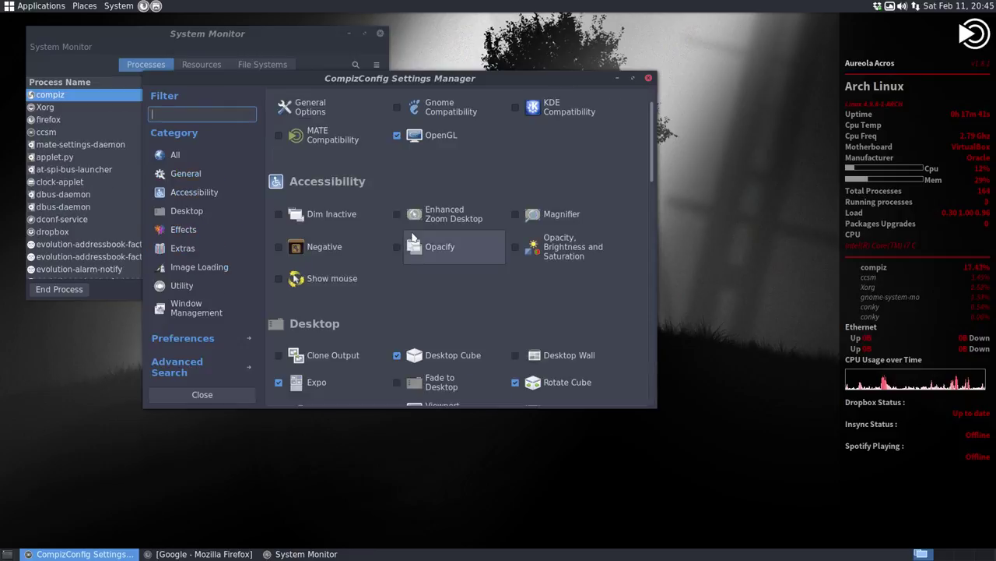
scroll(482, 160, "up", 1)
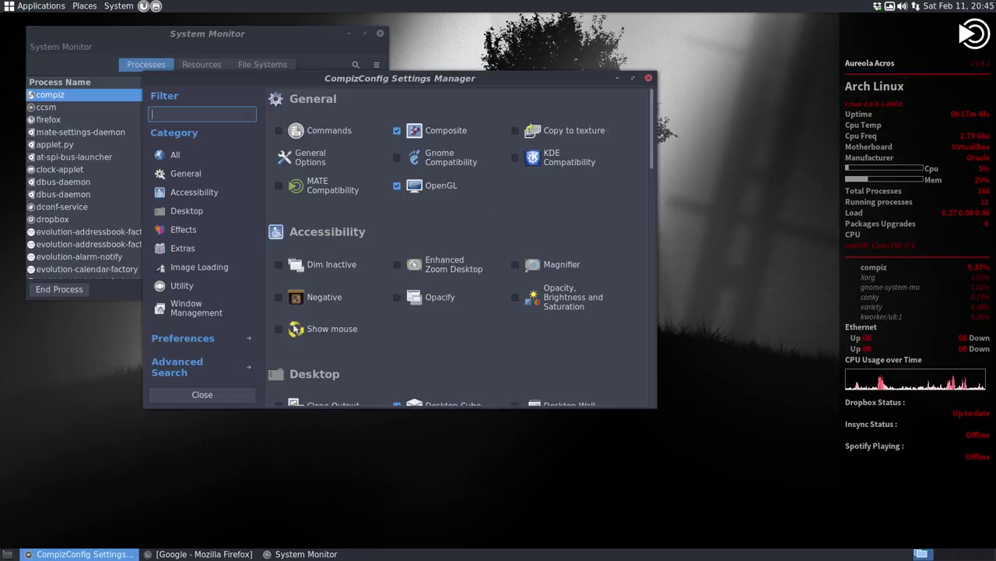
left_click(544, 269)
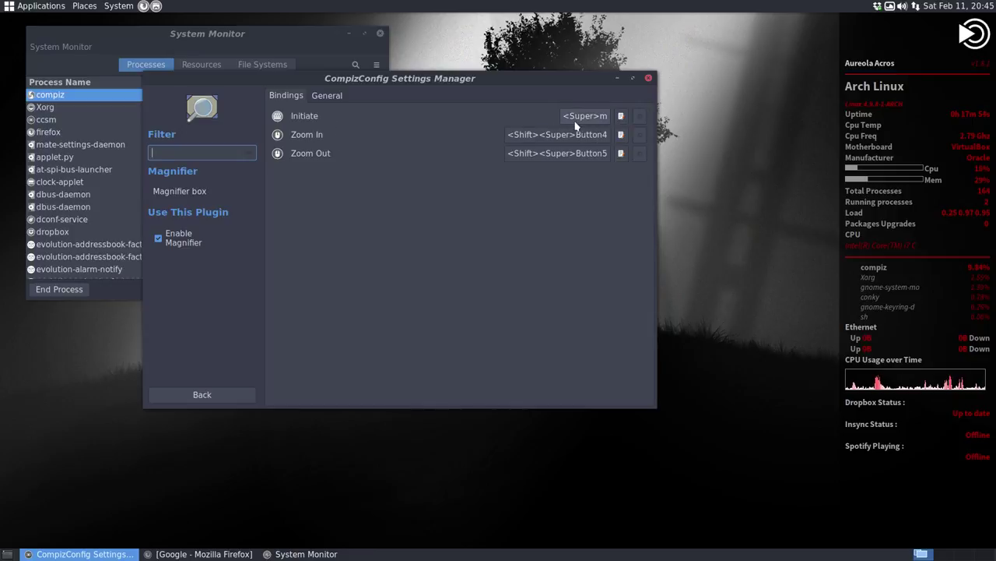
key("super+m")
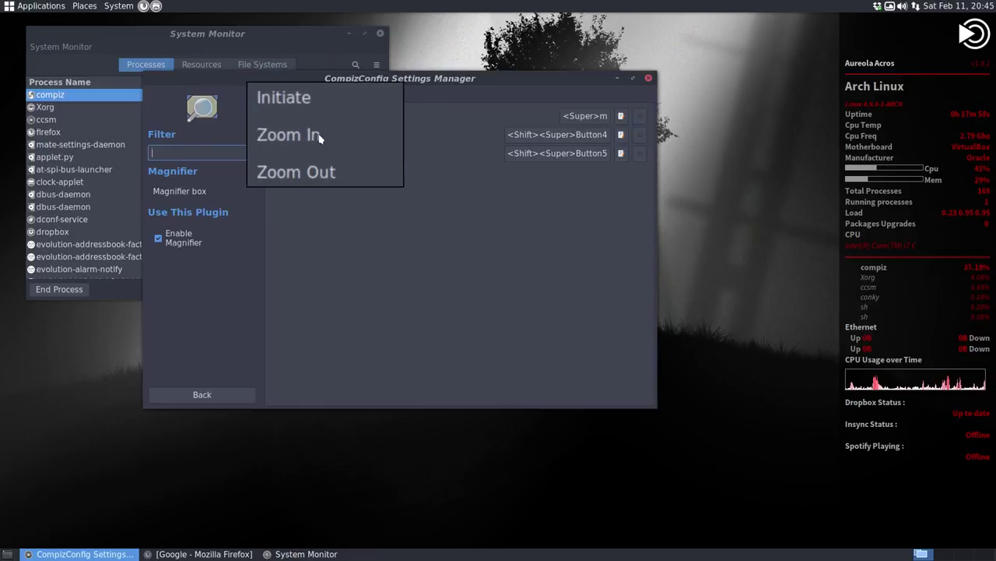
key("super+m")
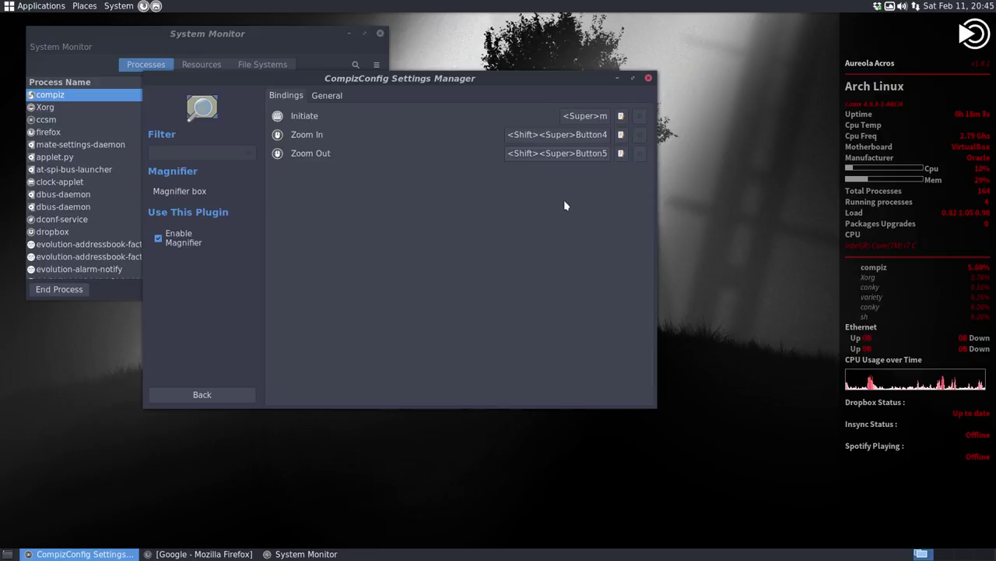
key("super+m")
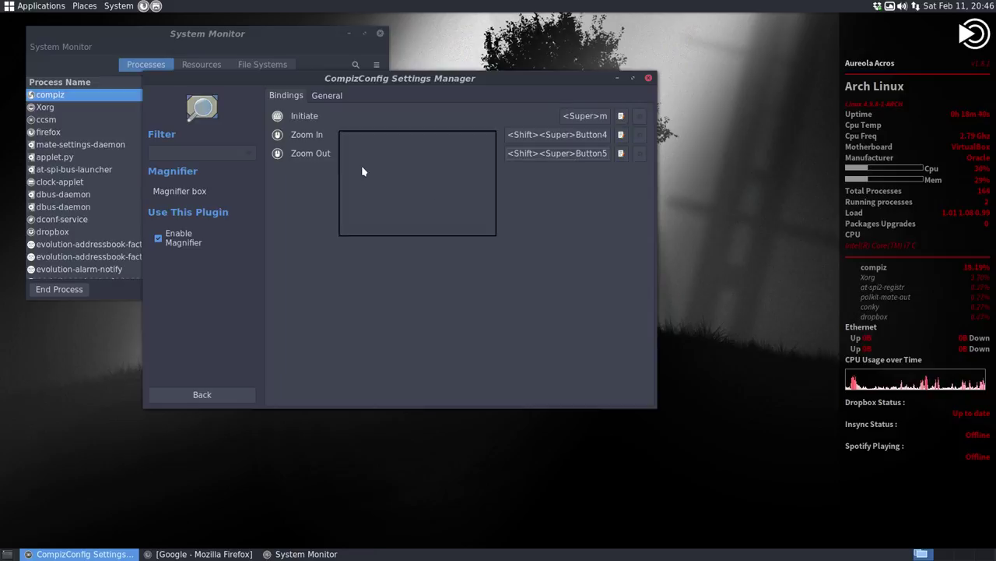
key("super+m")
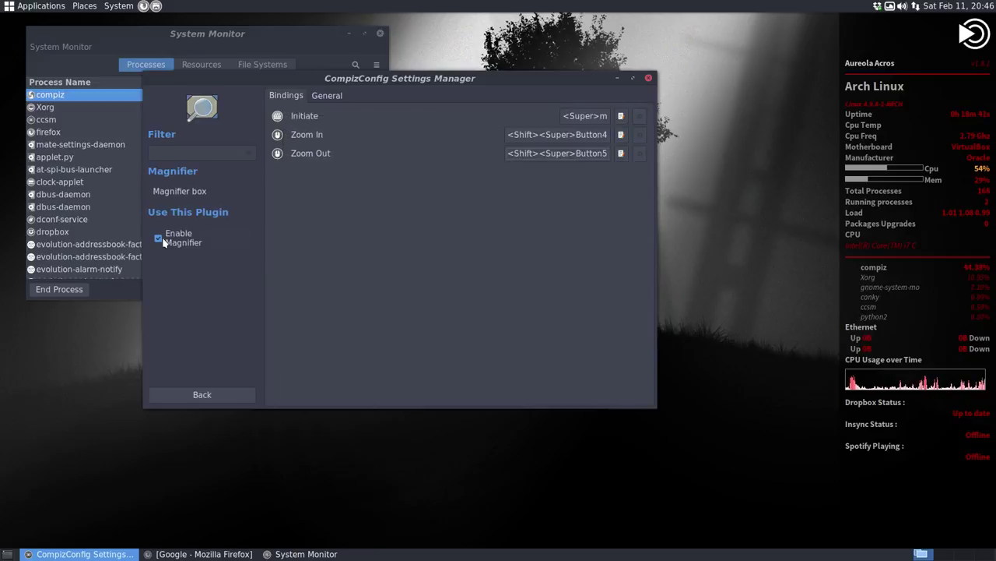
Disable the Magnifier plugin and close the CompizConfig Settings Manager and System Monitor windows
left_click(649, 79)
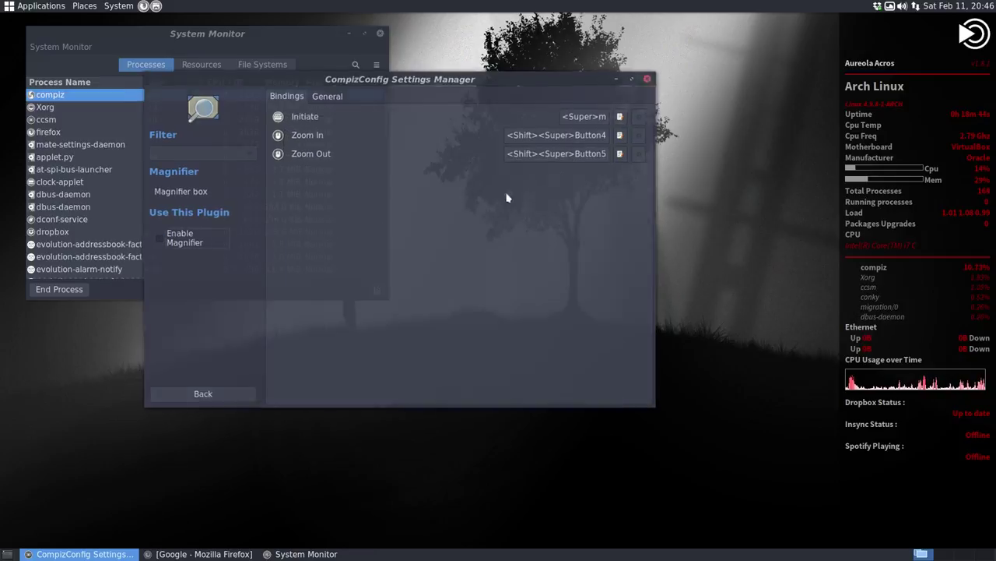
left_click(381, 34)
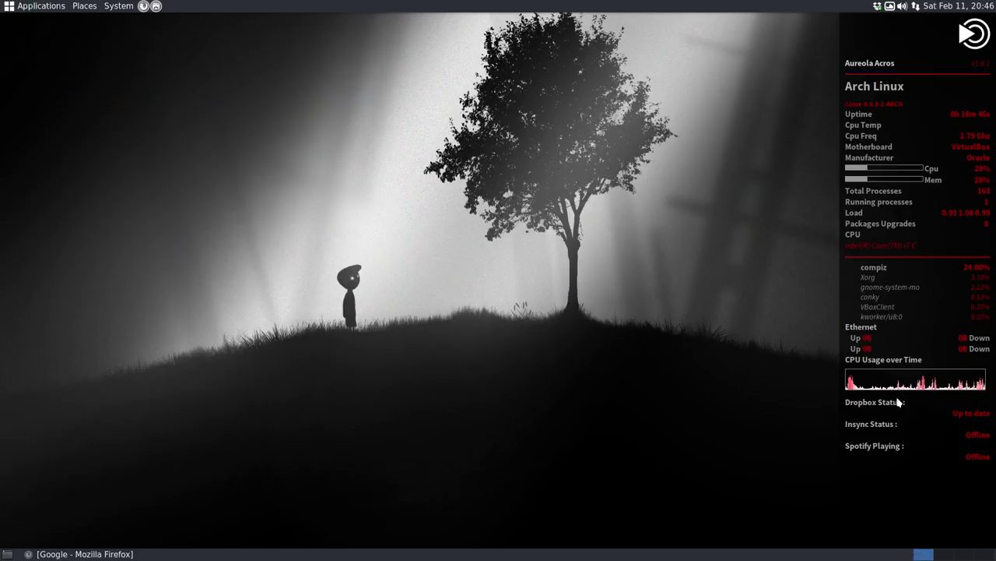